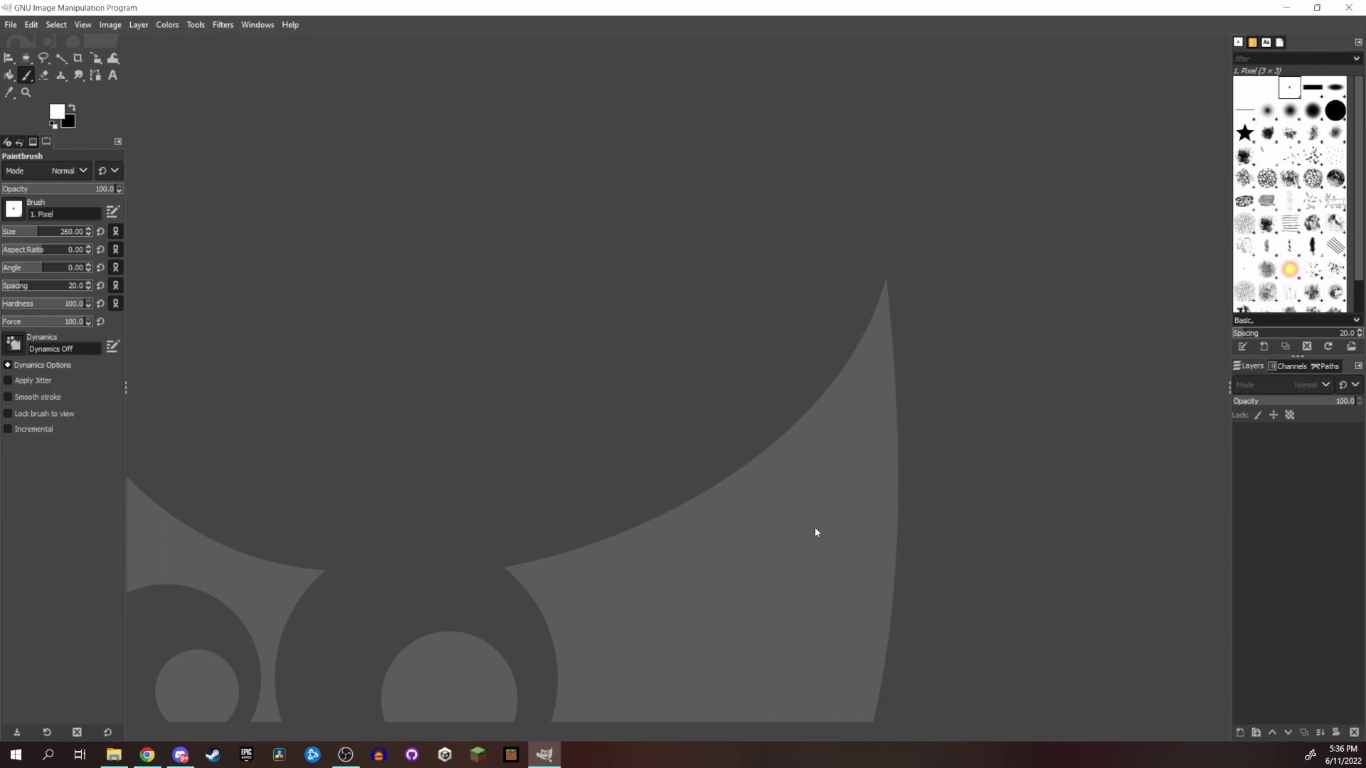
Step: Create a new 512×512 px image with Fill with set to Transparency
click(10, 26)
click(41, 44)
double_click(559, 243)
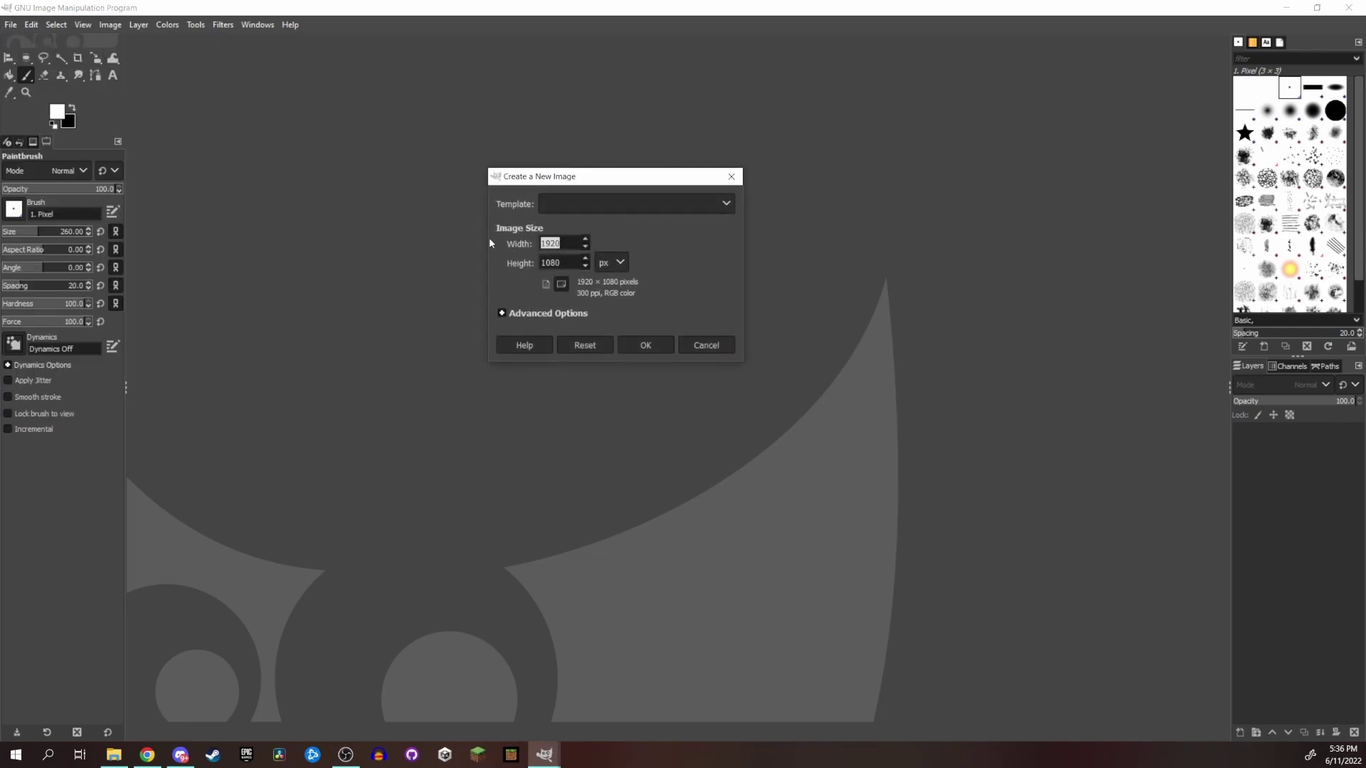
text(512)
key(Tab)
text(512)
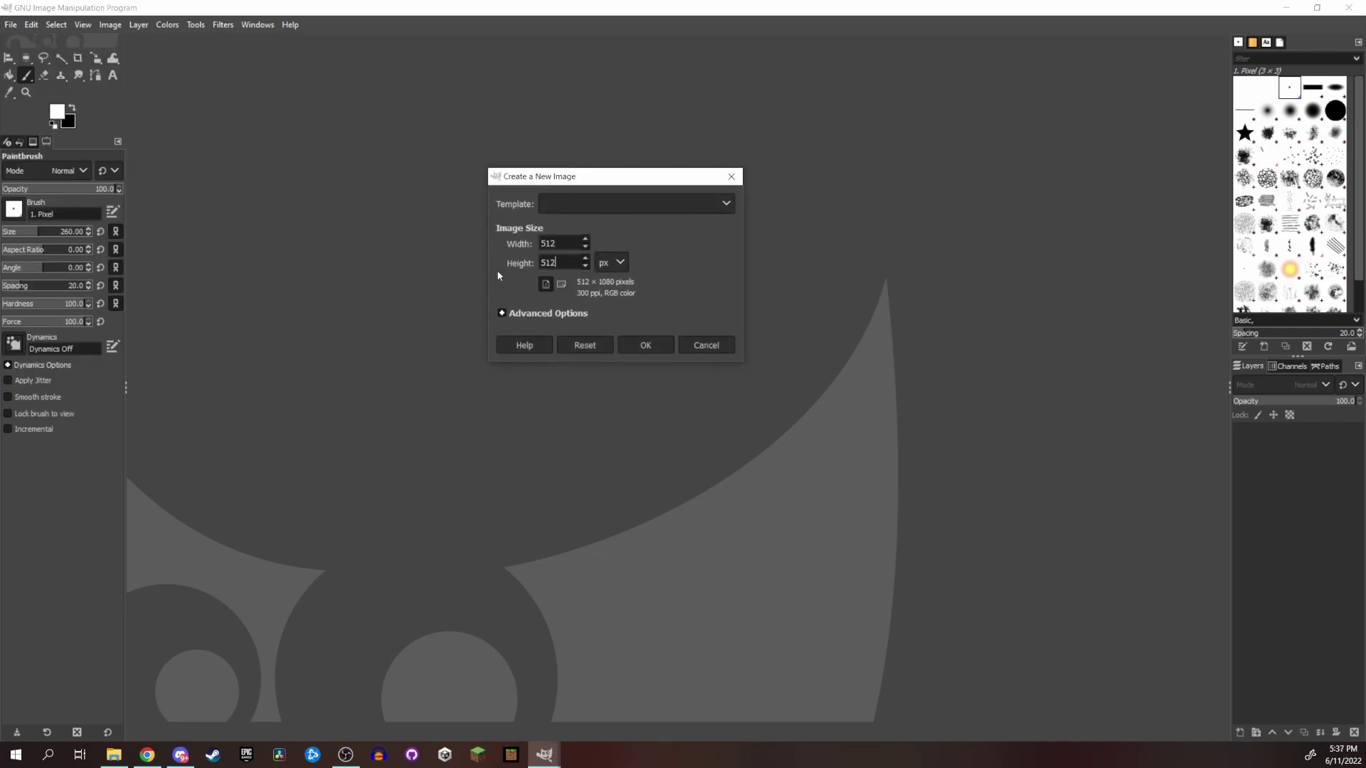
click(507, 313)
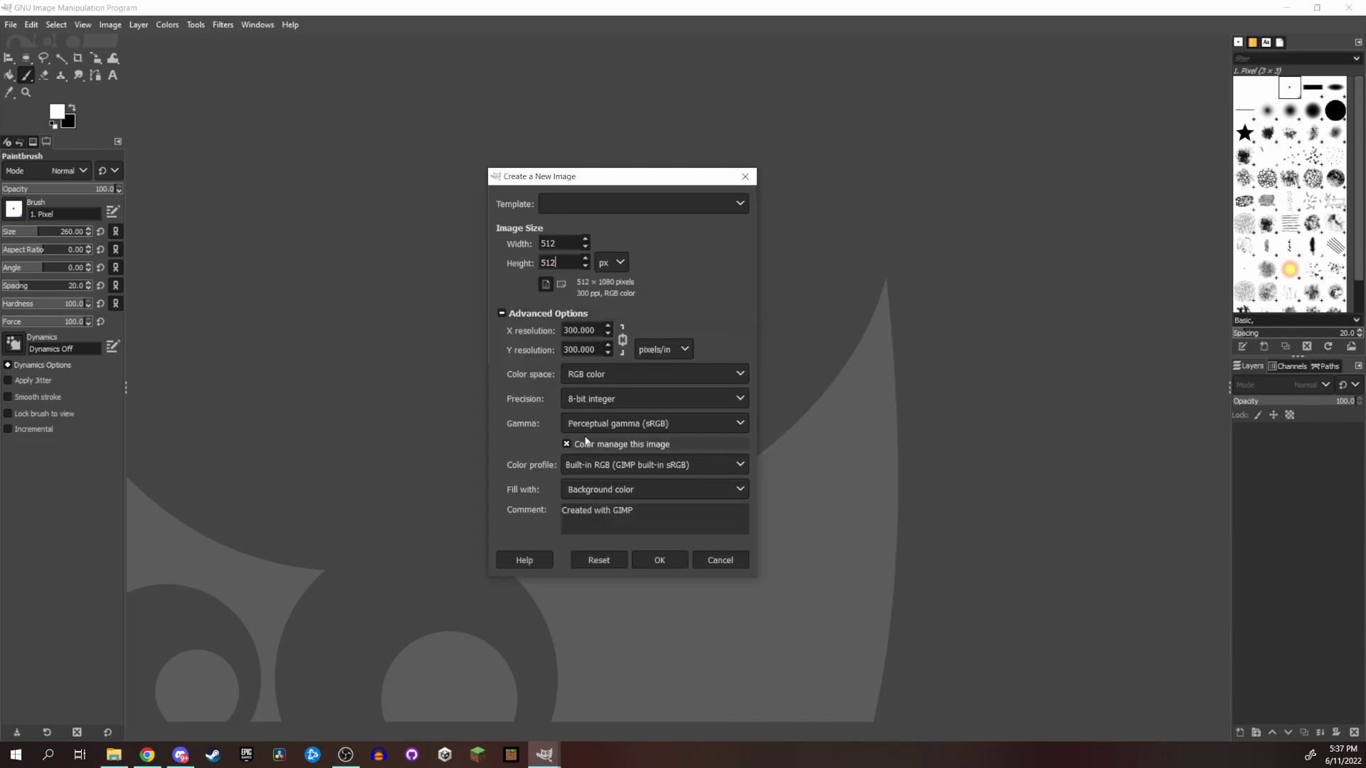
click(629, 489)
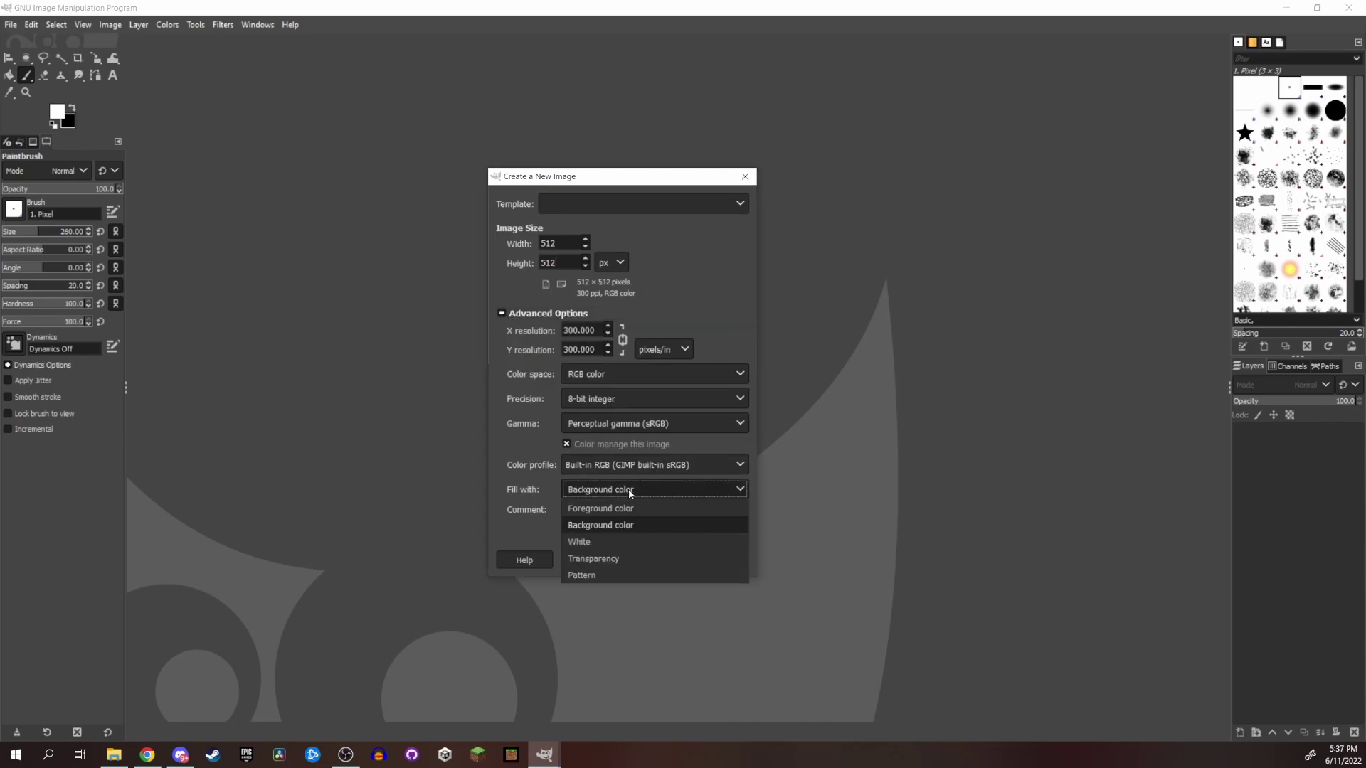
click(607, 558)
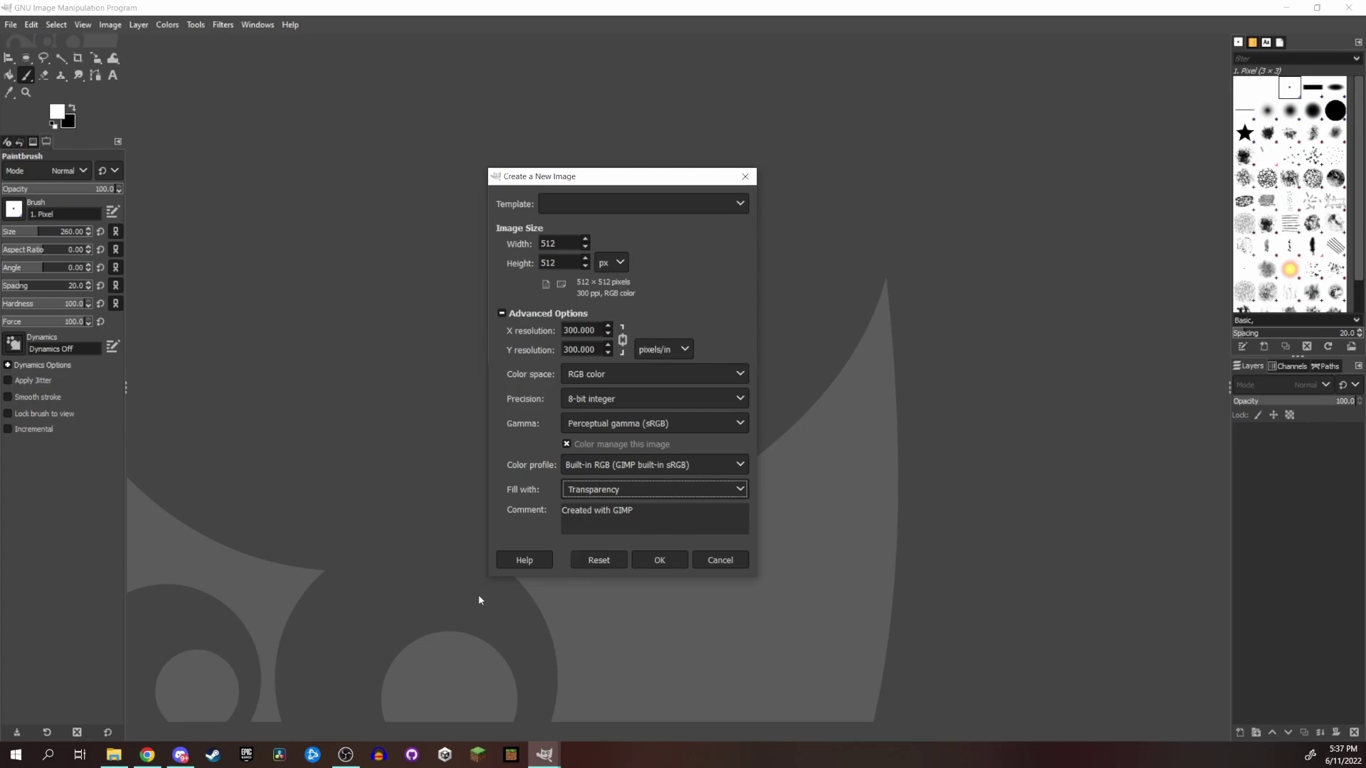
click(661, 561)
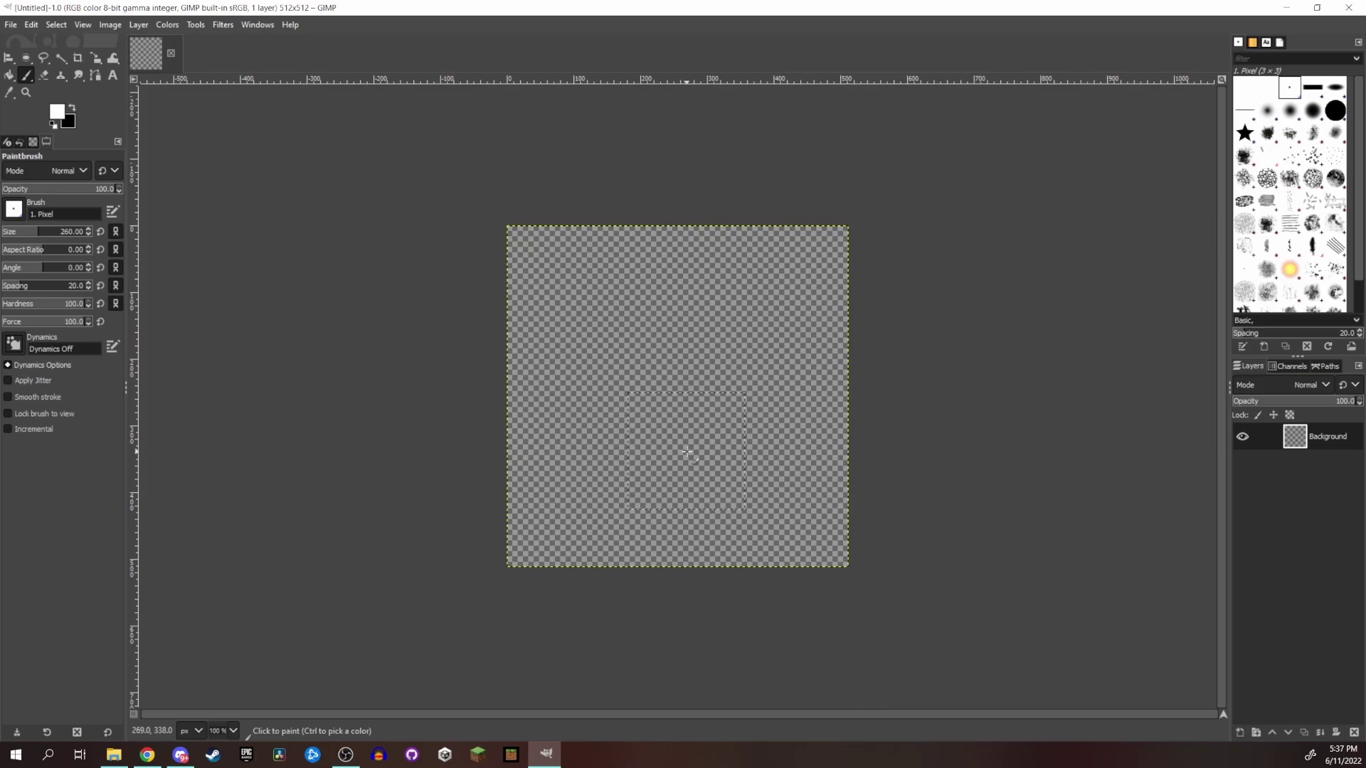
Step: Paste the copied Audacity logo and turn the floating selection into its own Pasted Layer
key(ctrl+v)
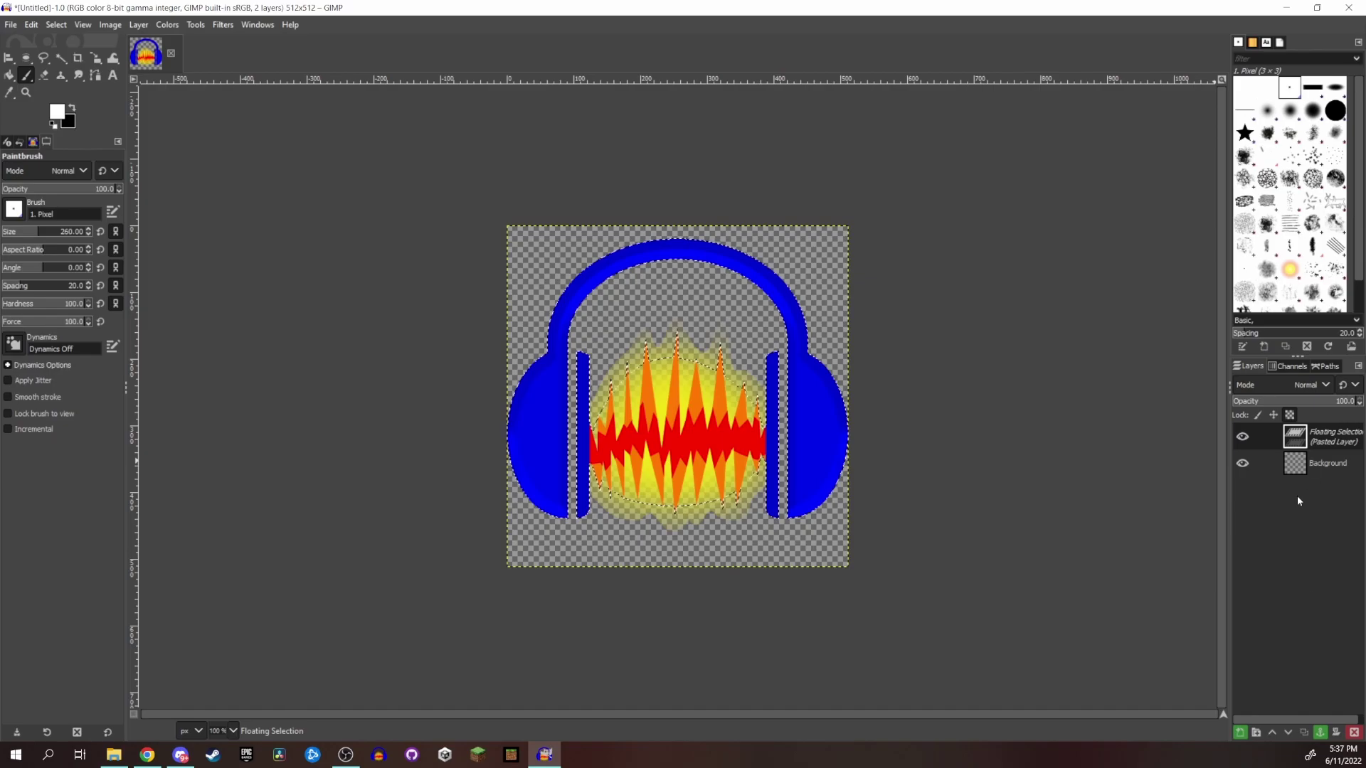
click(1240, 733)
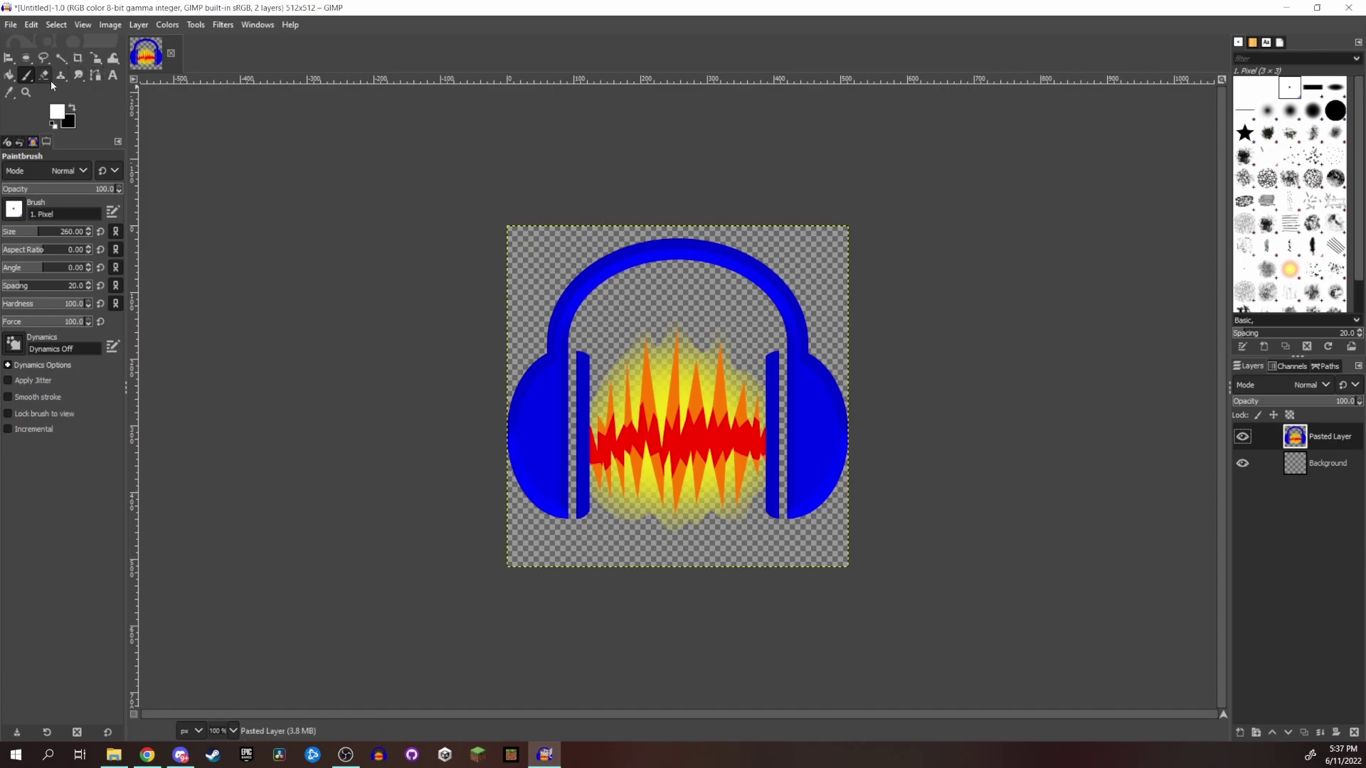
Step: Bucket-fill the headband and both blue earcups with their strips and crescents white
click(9, 75)
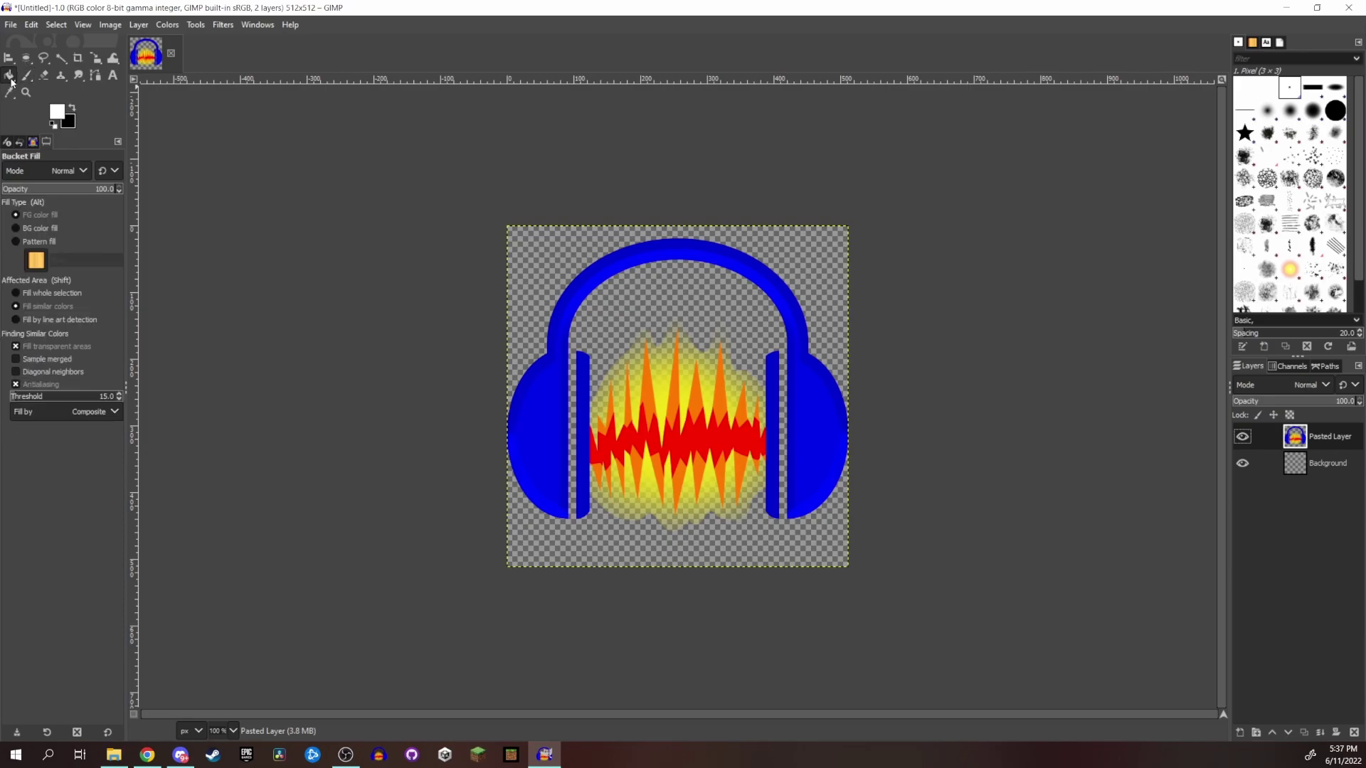
click(685, 251)
click(684, 245)
click(818, 378)
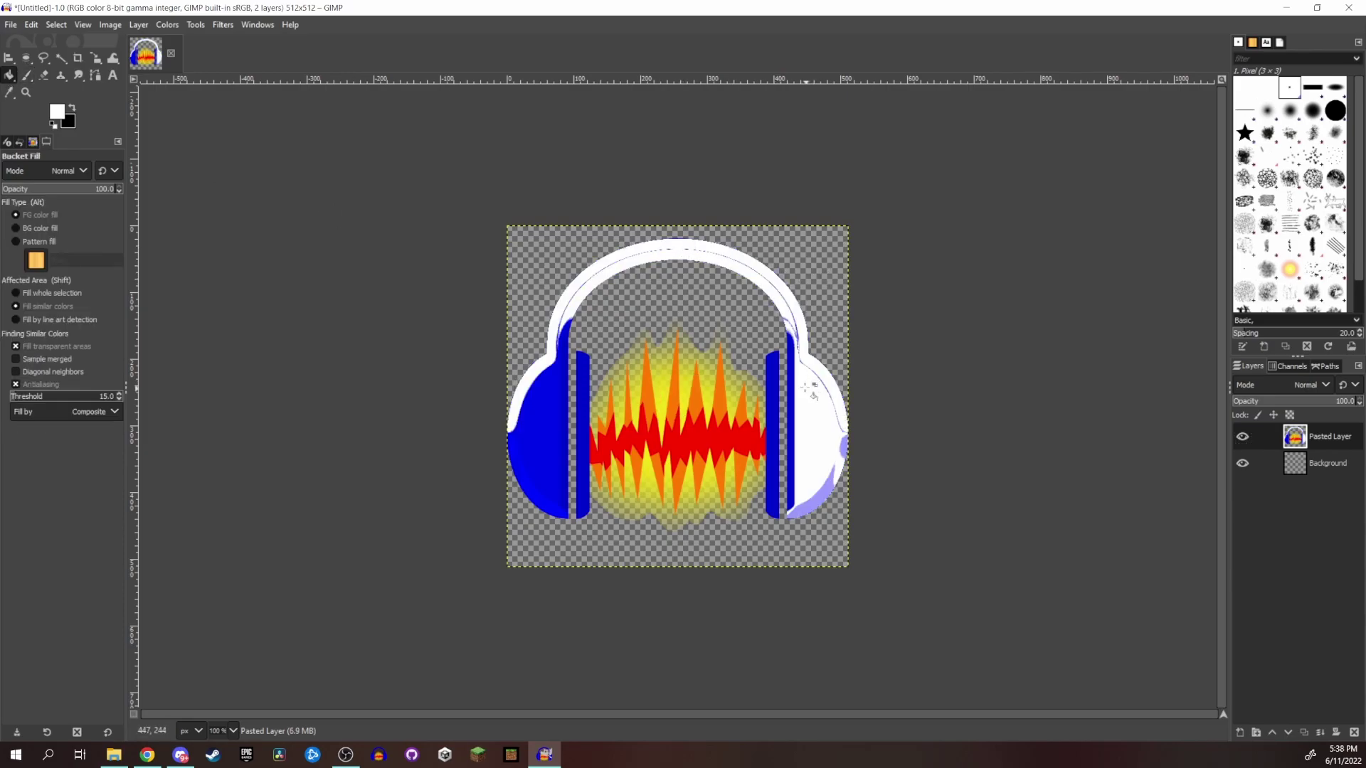
click(803, 381)
click(808, 506)
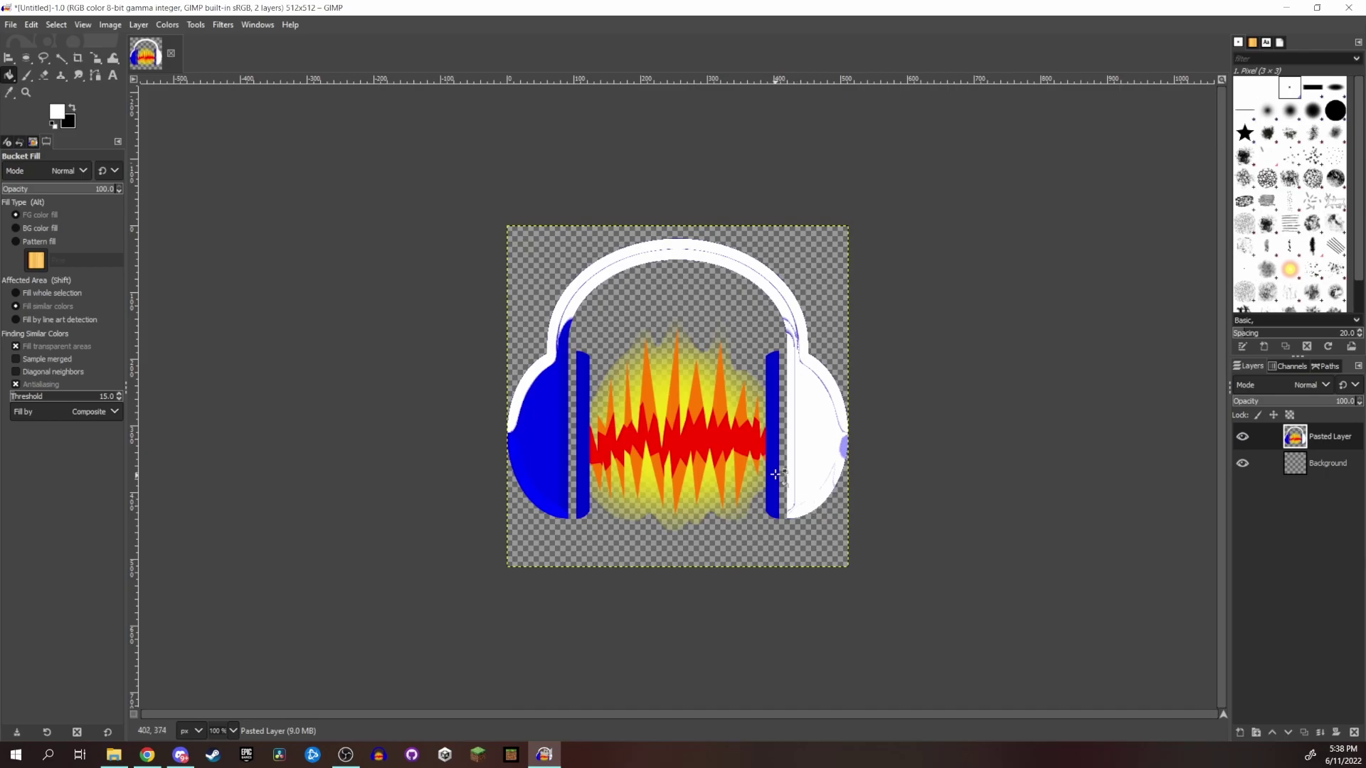
click(773, 460)
click(555, 448)
click(545, 501)
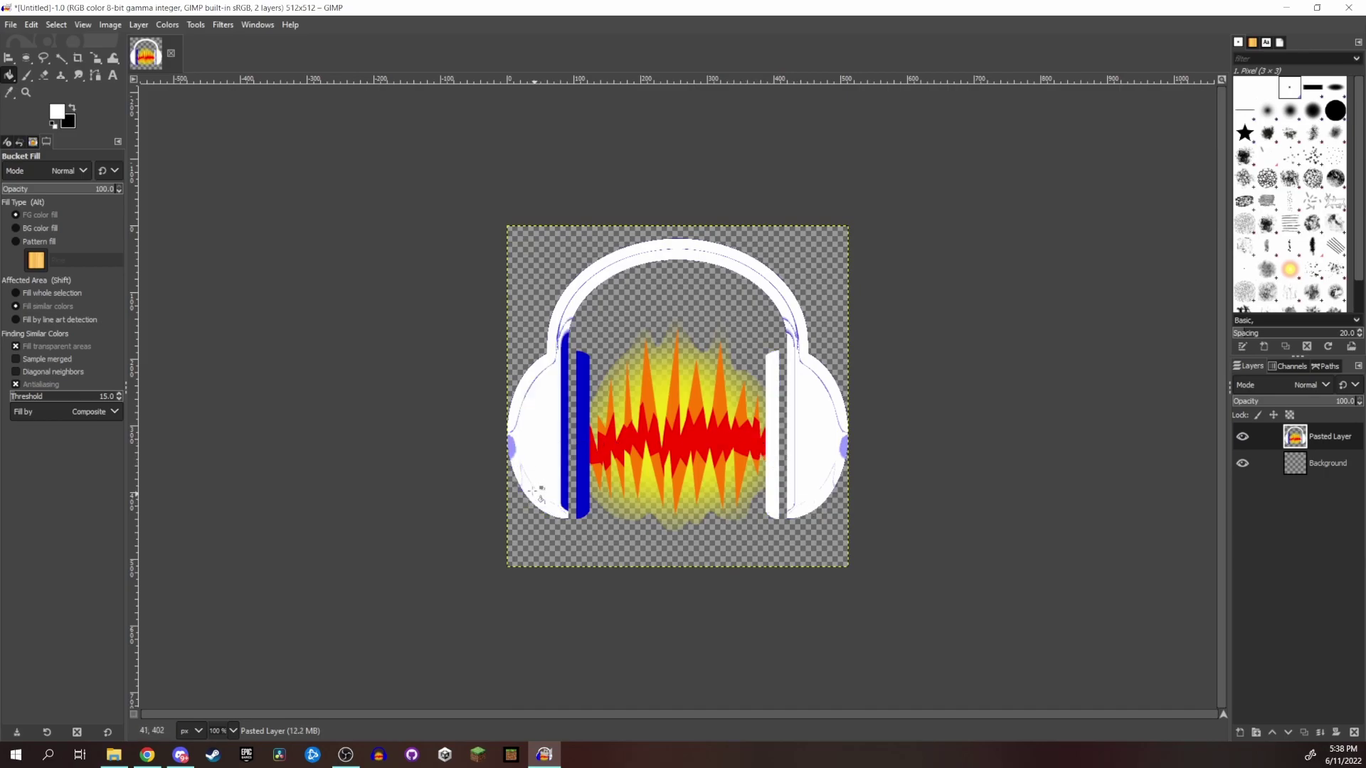
click(566, 434)
click(585, 427)
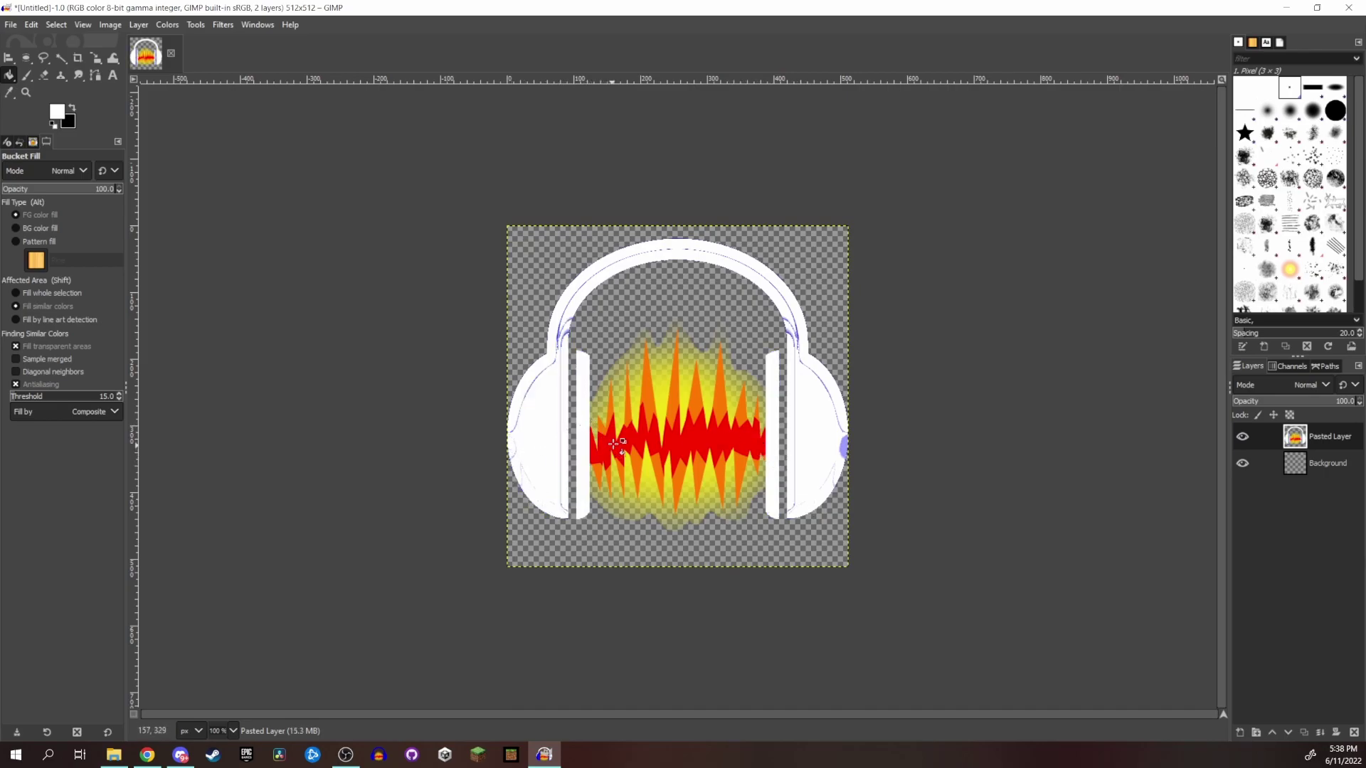
Step: Fill the red waveform, its orange spikes and the yellow glow white
click(633, 433)
click(648, 409)
click(680, 411)
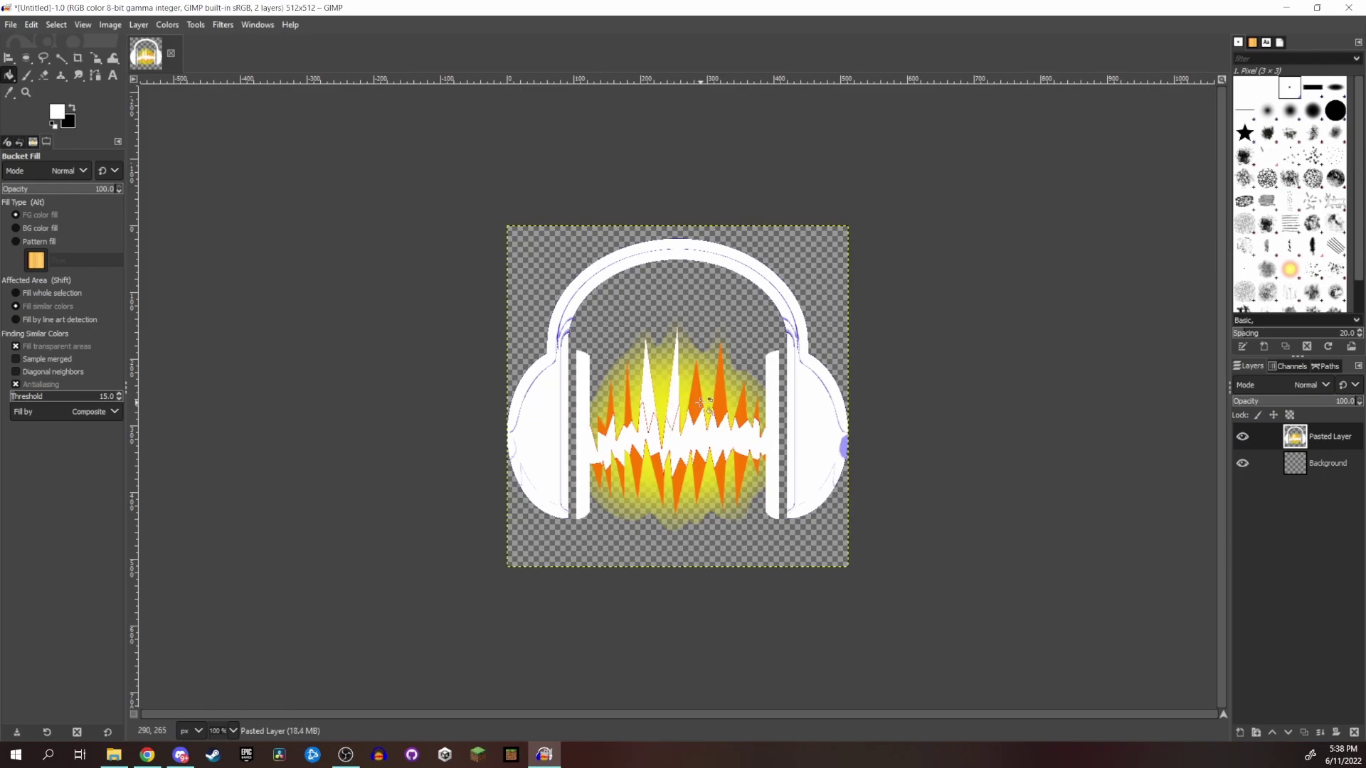
click(701, 410)
click(722, 399)
click(741, 407)
click(758, 413)
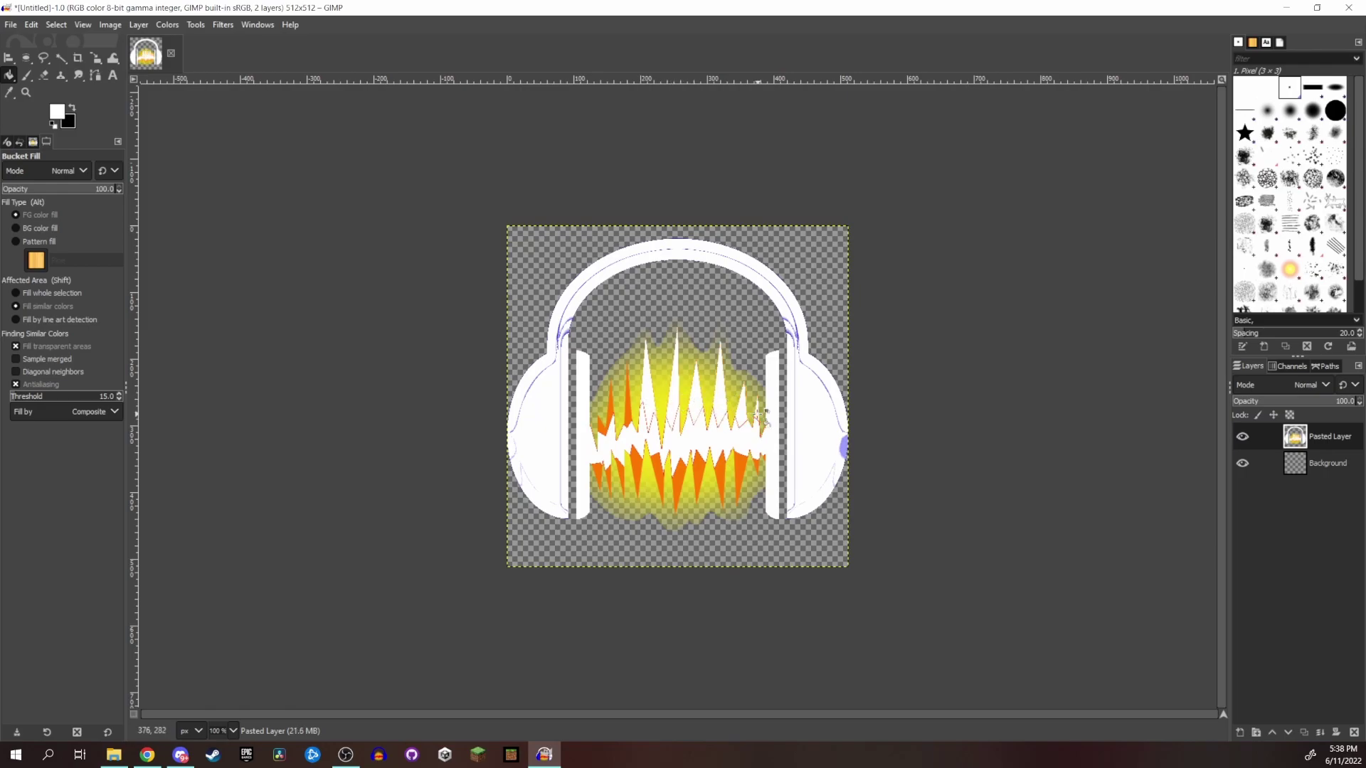
click(759, 464)
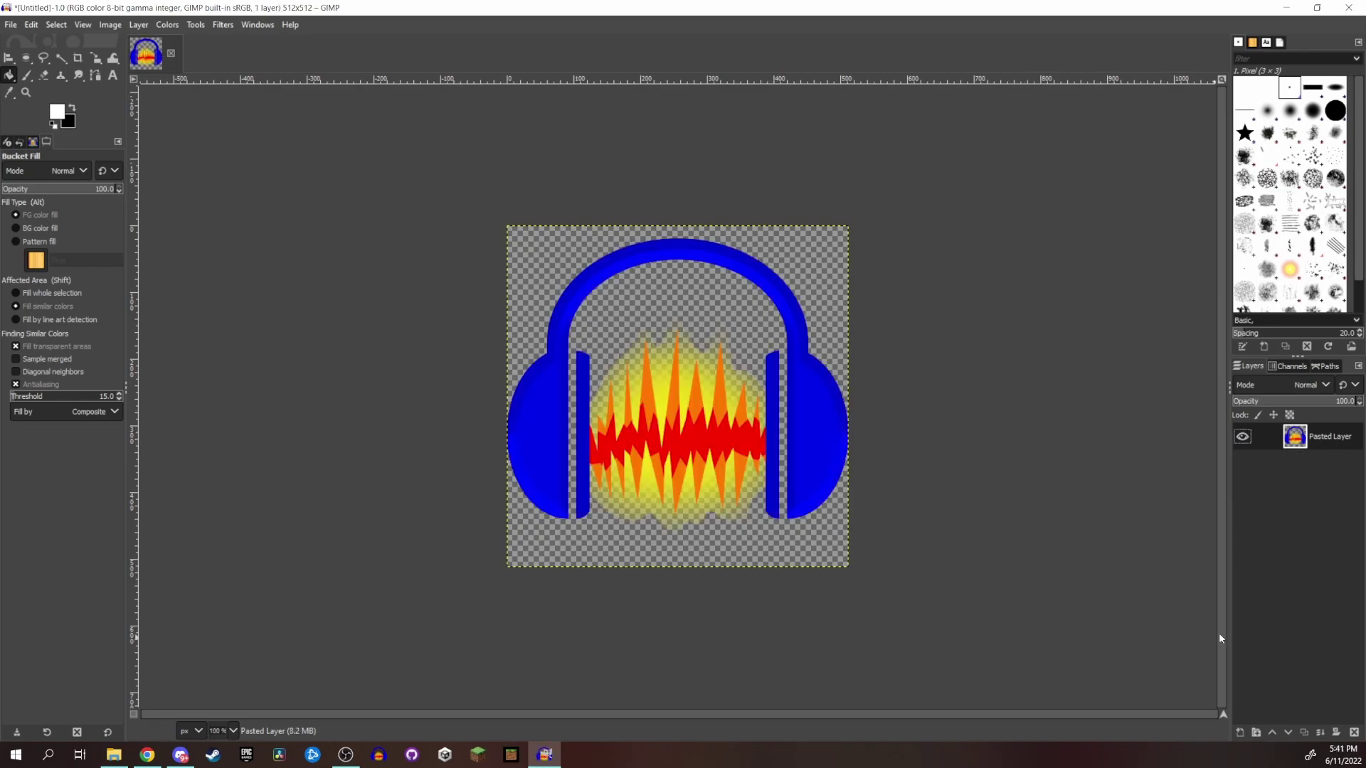
Step: Add a white-filled layer in Lighten only mode, then an empty transparent layer on top
click(1241, 734)
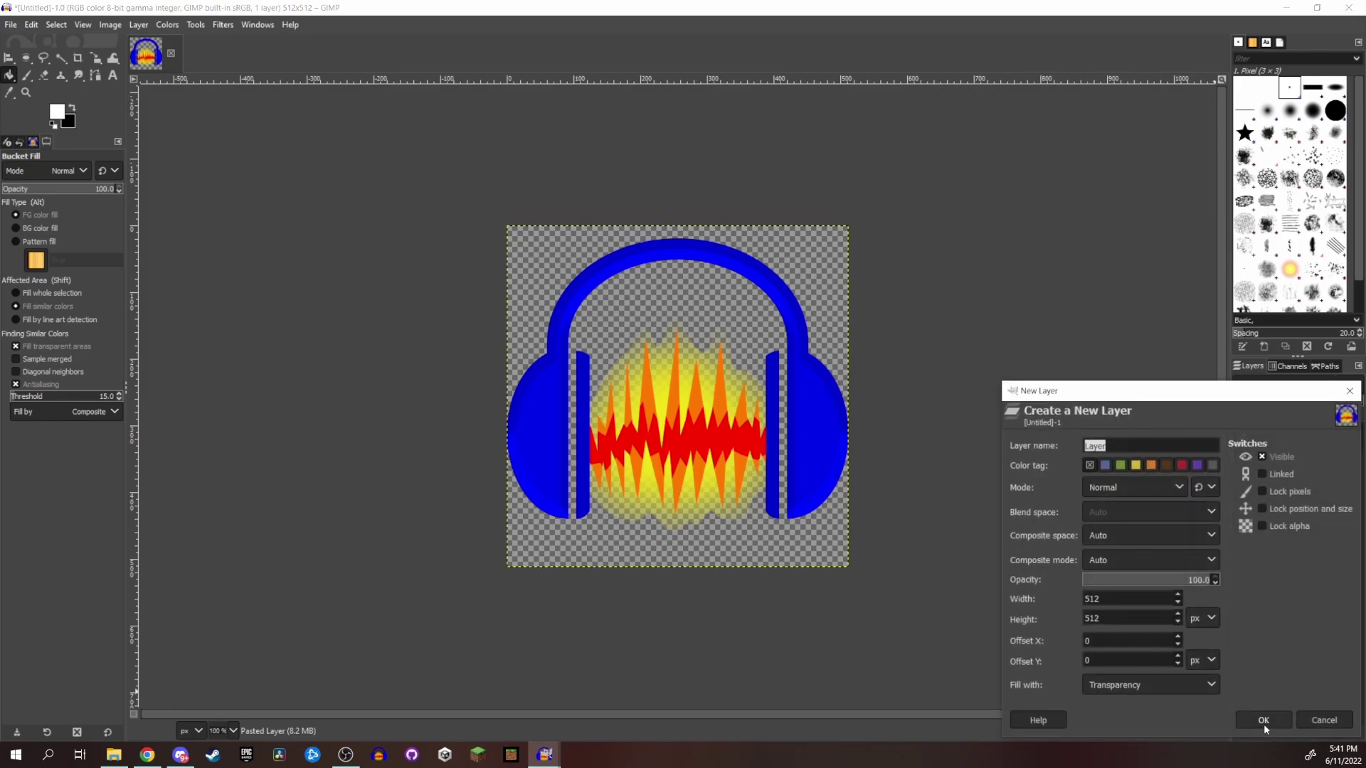
click(1263, 721)
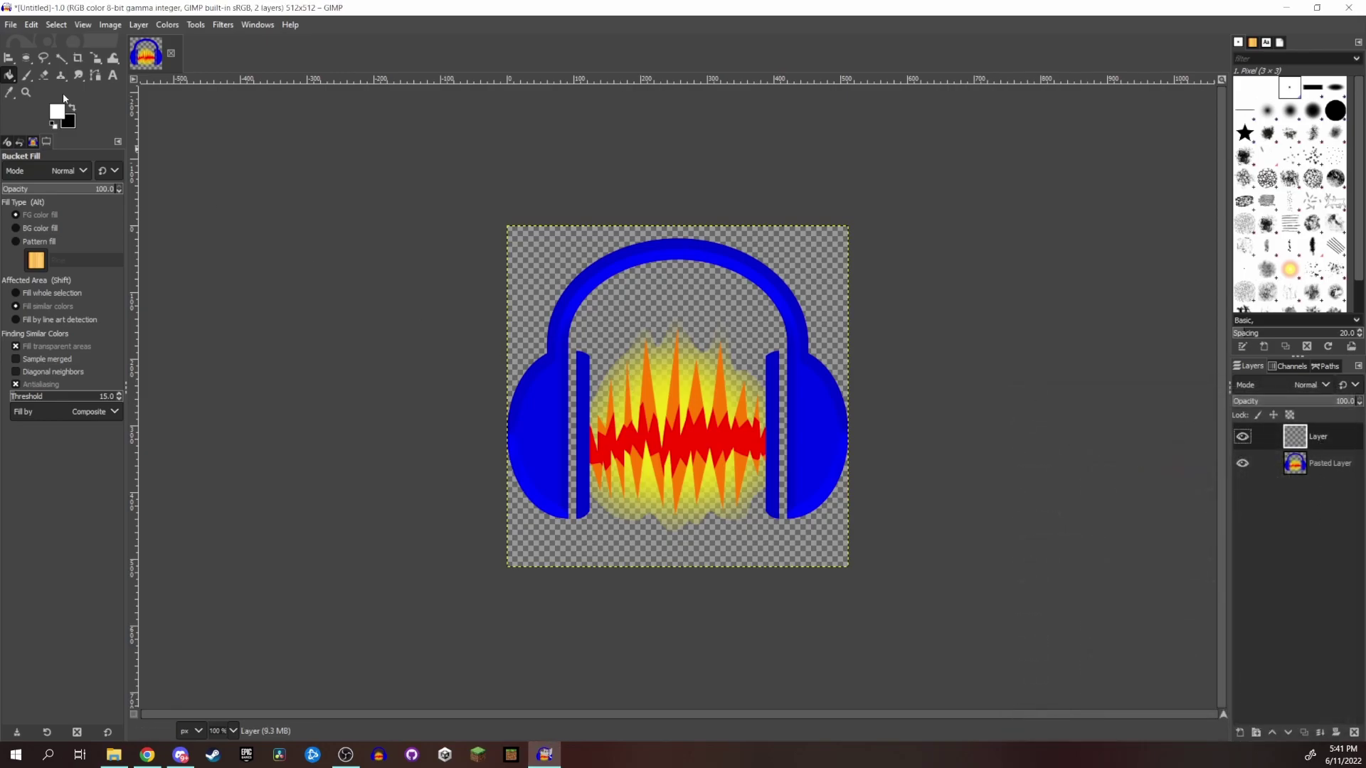
click(548, 258)
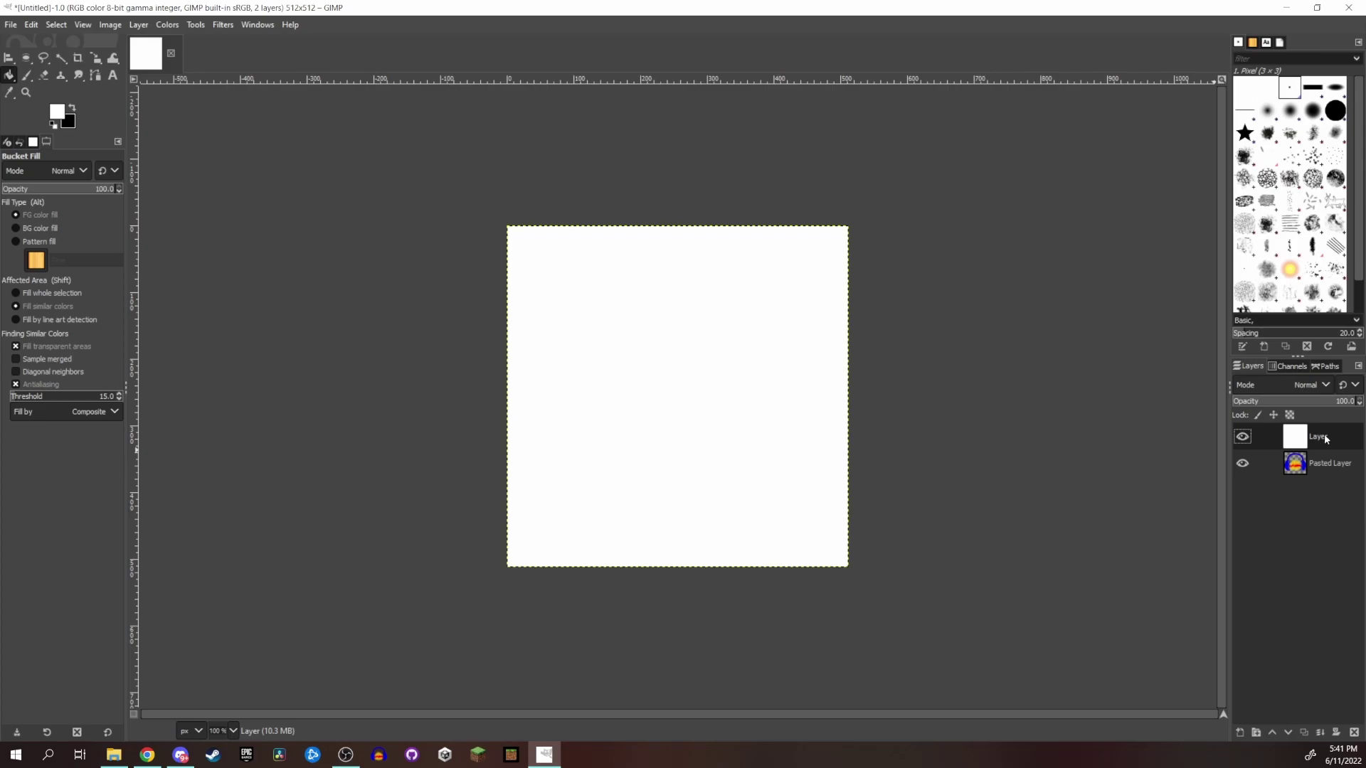
click(1294, 390)
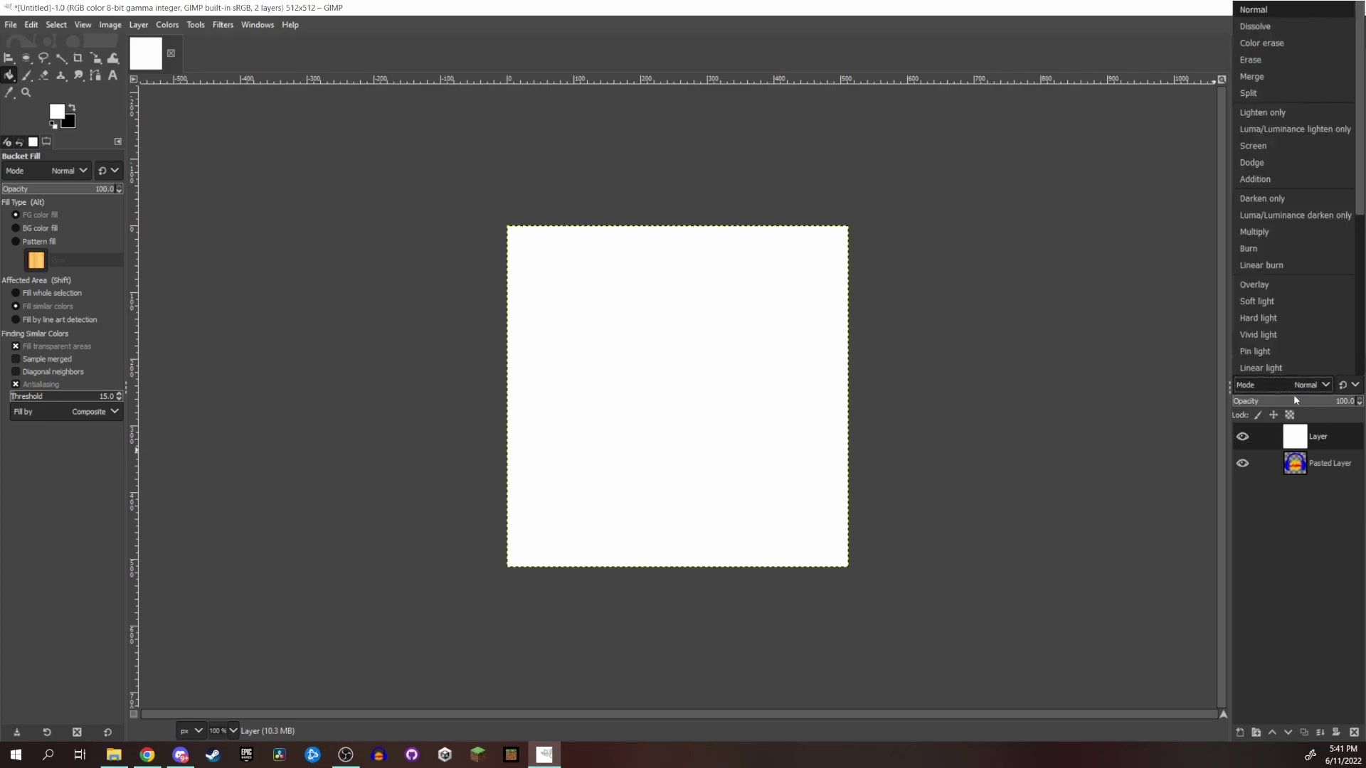
click(1270, 114)
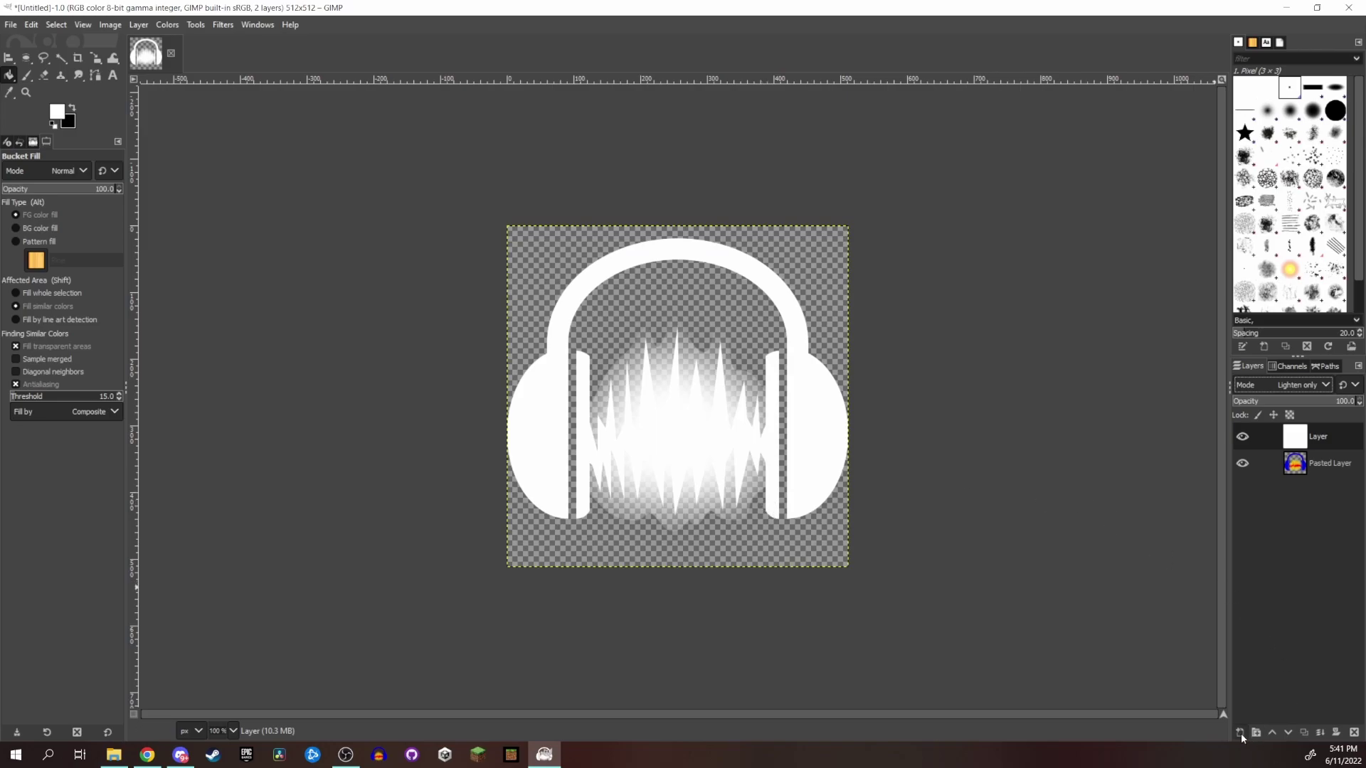
click(1240, 733)
click(1235, 719)
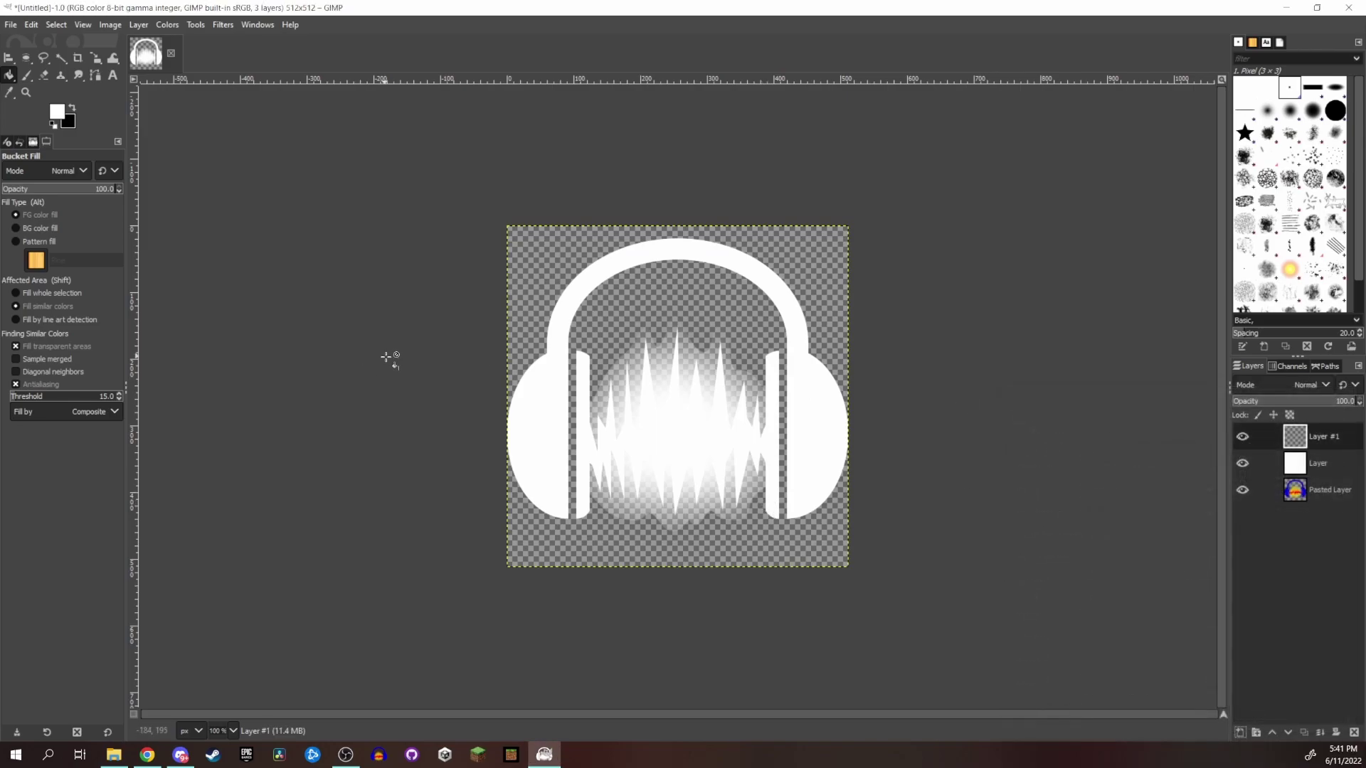
Step: Fill the top layer red in Multiply mode, then undo back to the single Pasted Layer
click(62, 114)
drag(108, 94, 105, 105)
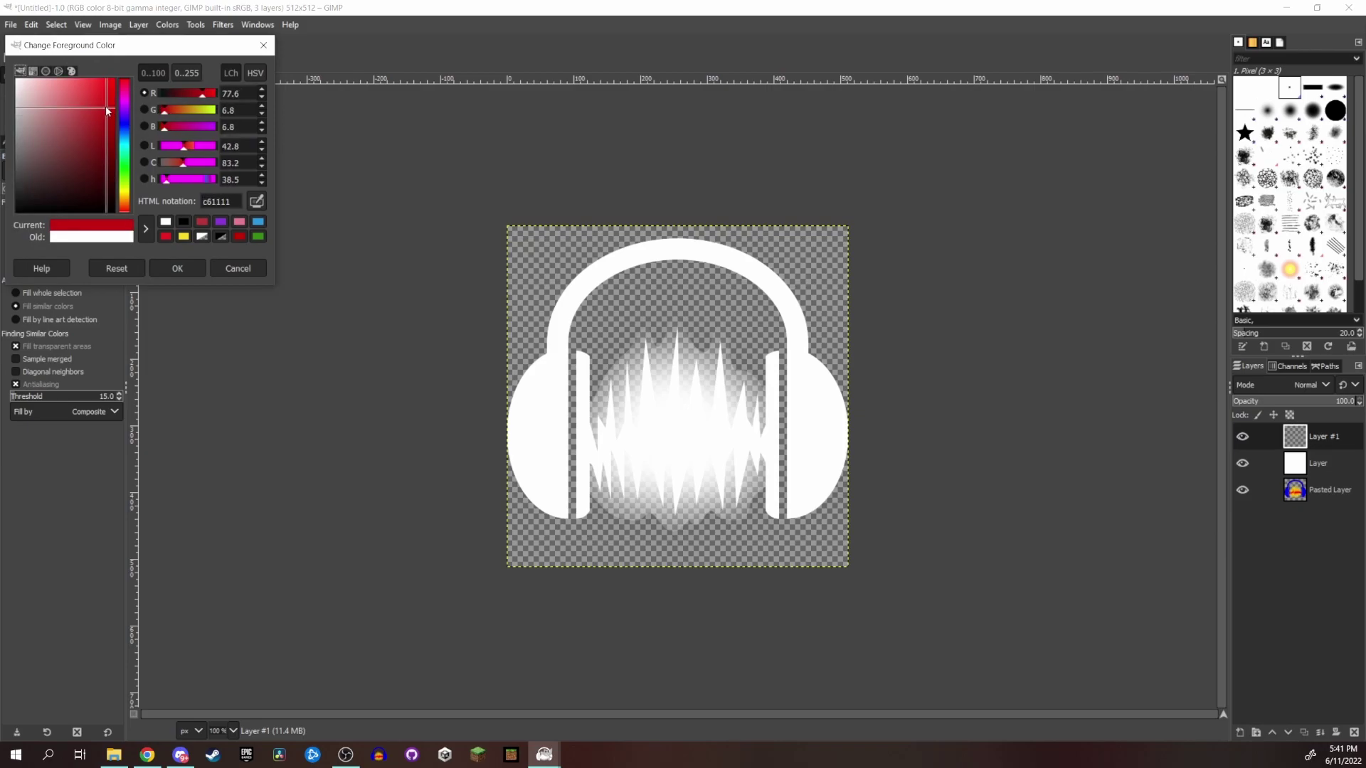
click(177, 270)
click(628, 314)
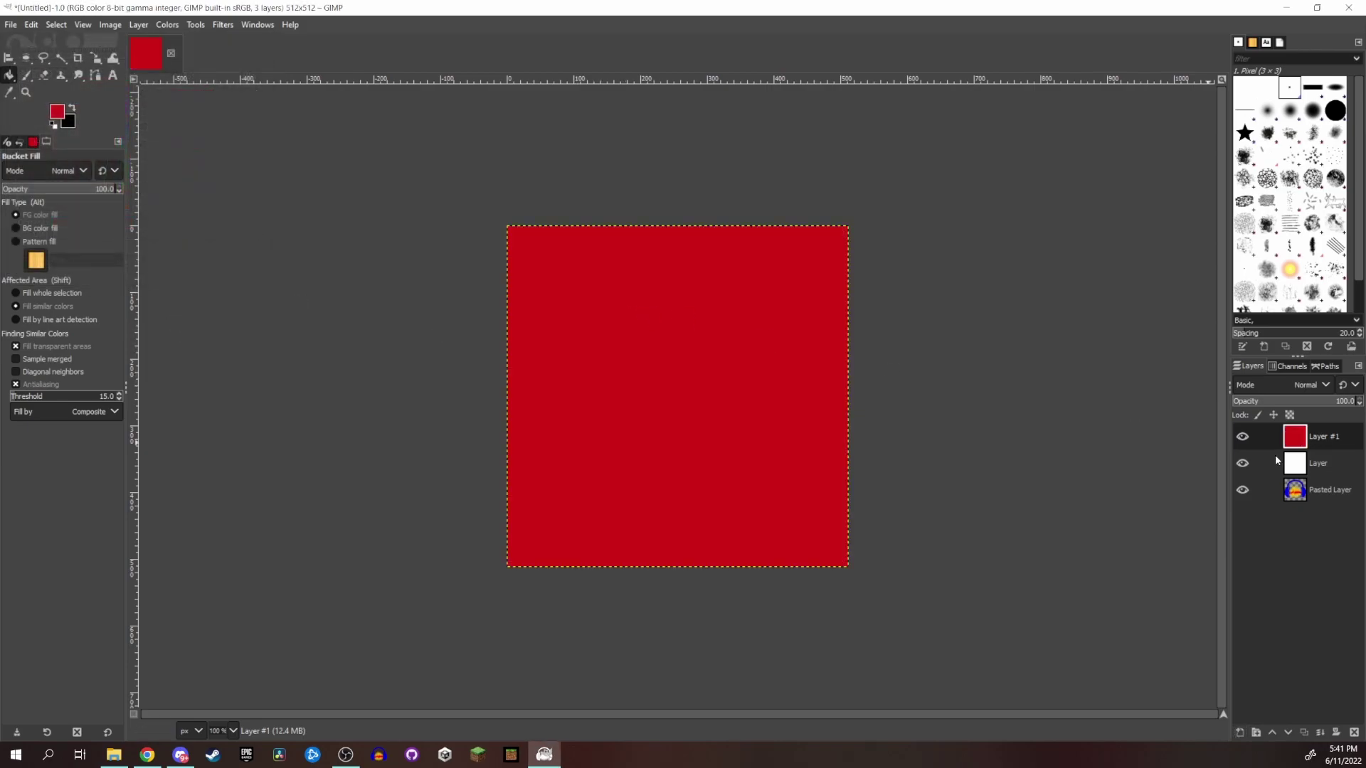
click(1310, 387)
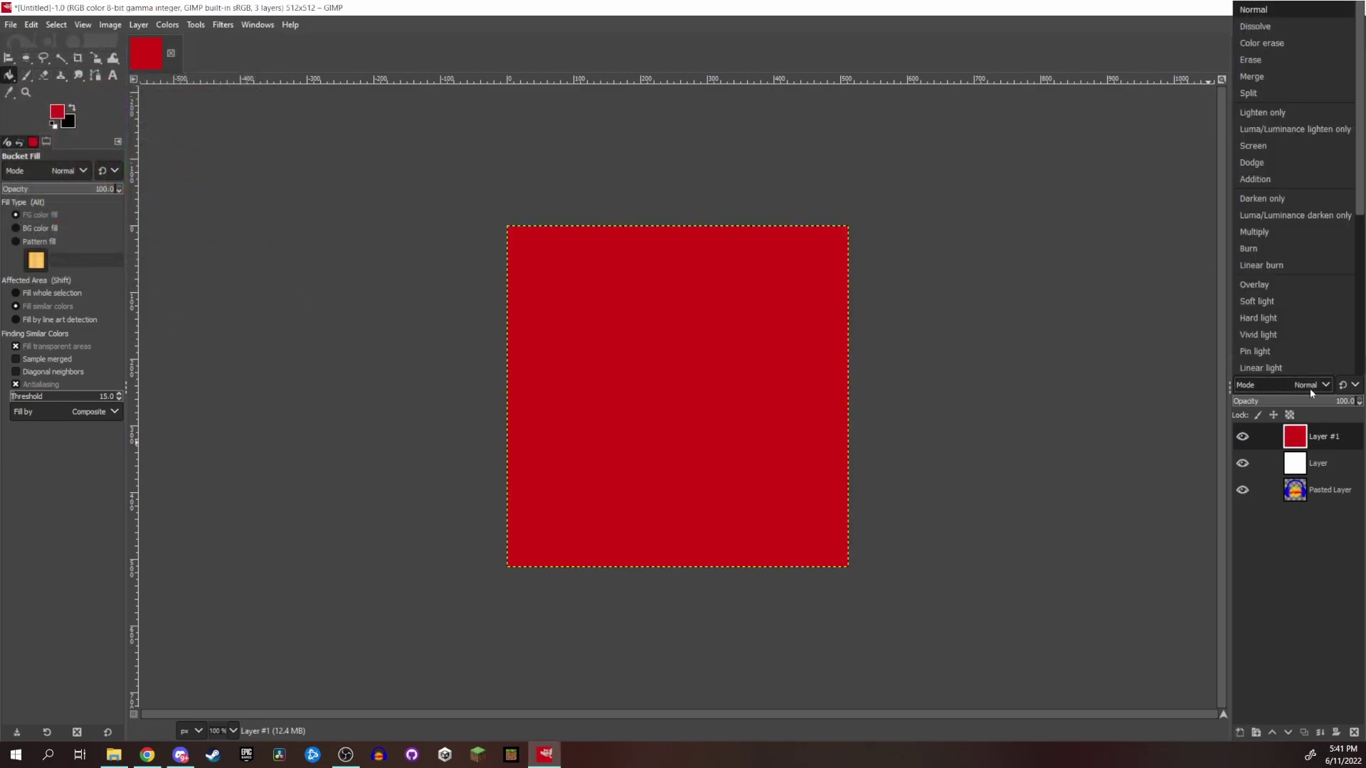
click(1265, 233)
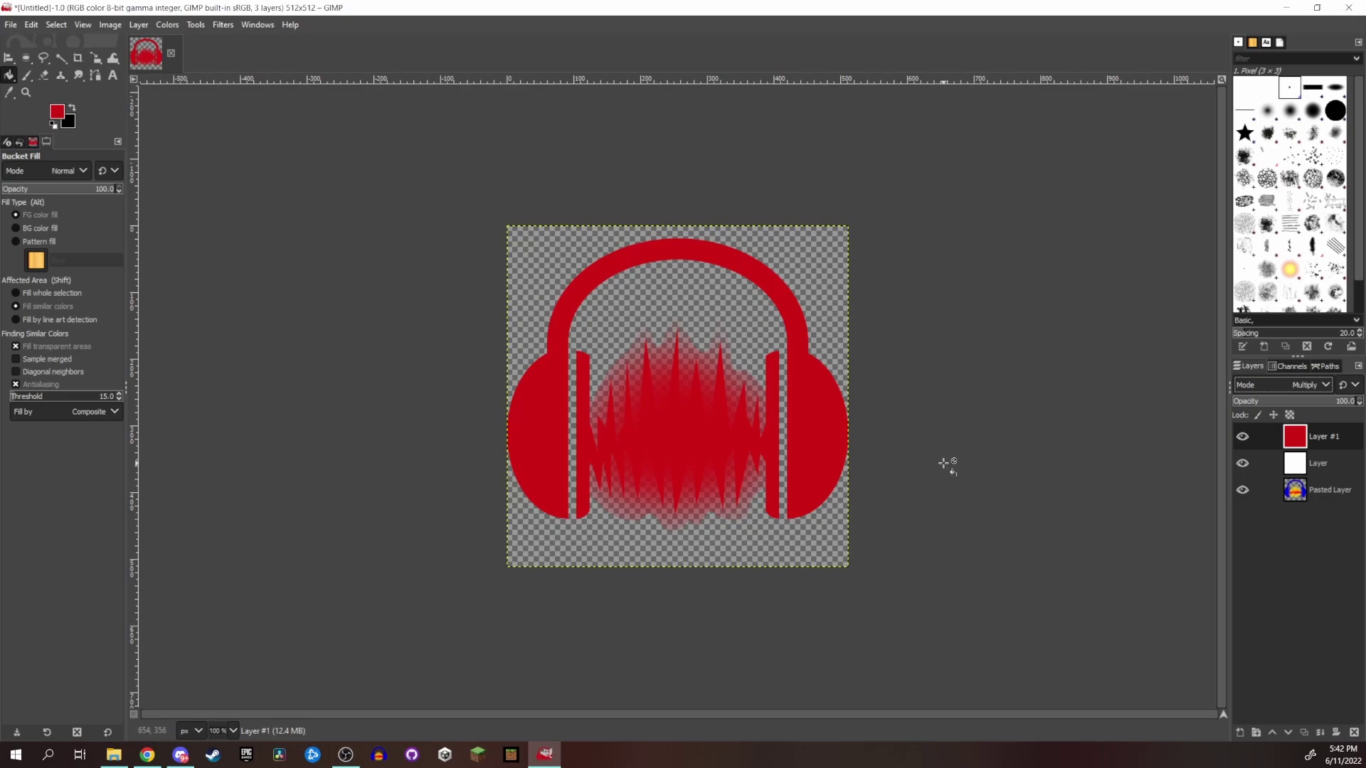
key(ctrl+z)
key(ctrl+z)
key(ctrl+z)
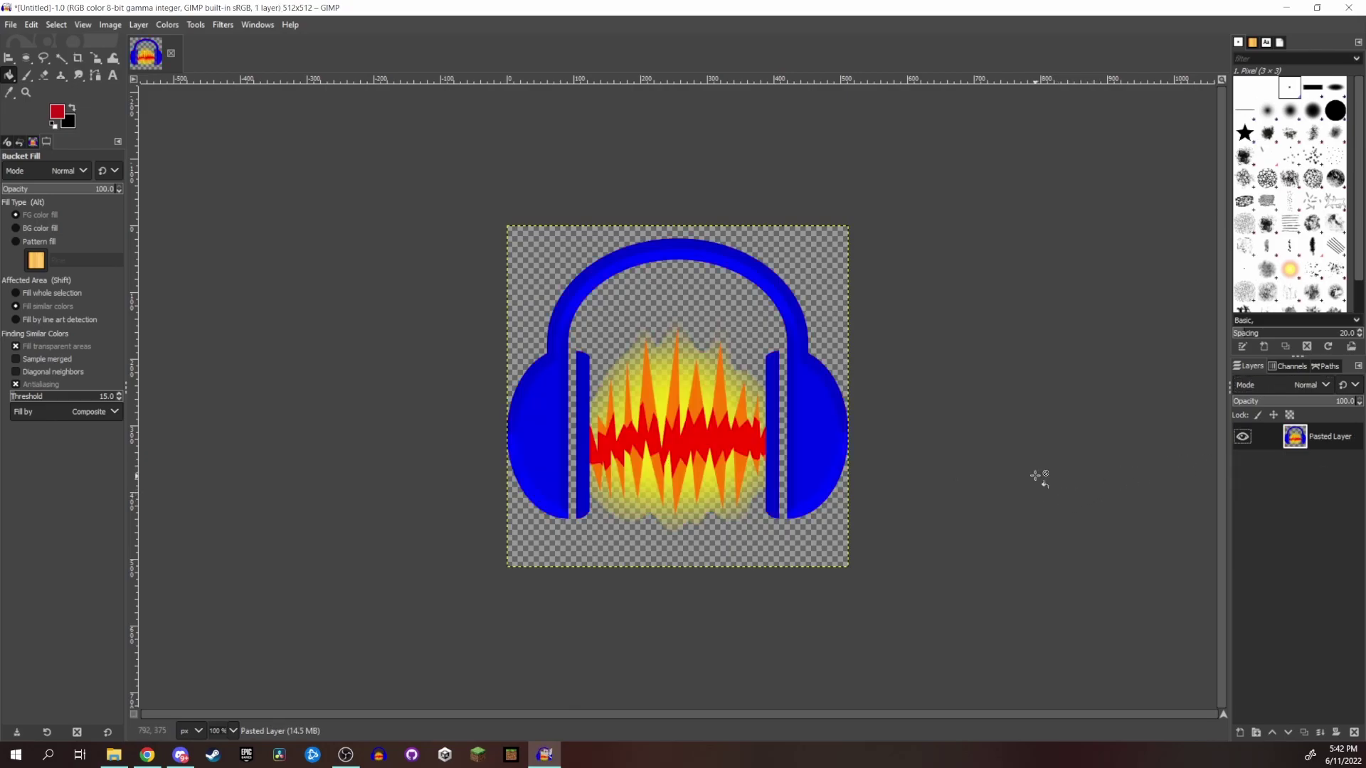
Step: Add a new transparent layer above the Pasted Layer and zoom in with the Paths tool
click(1240, 733)
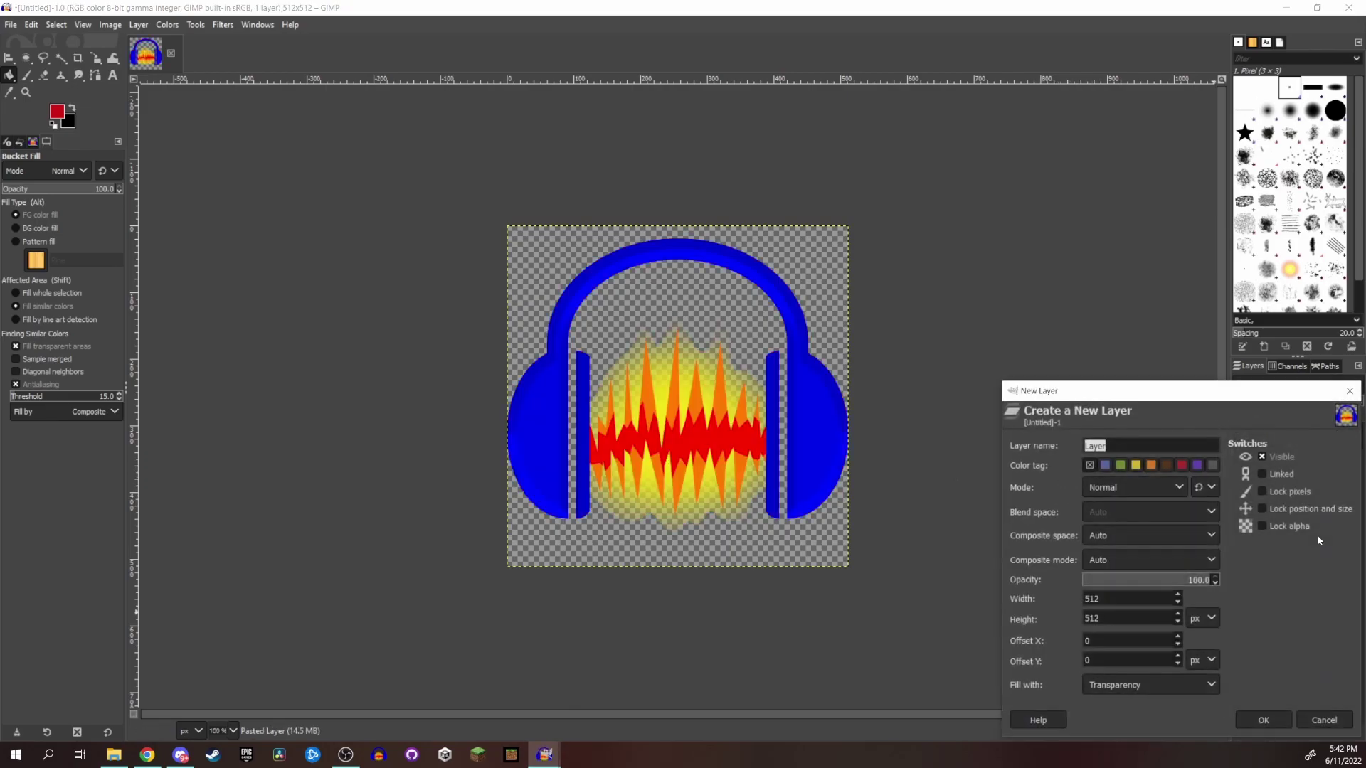
click(1271, 720)
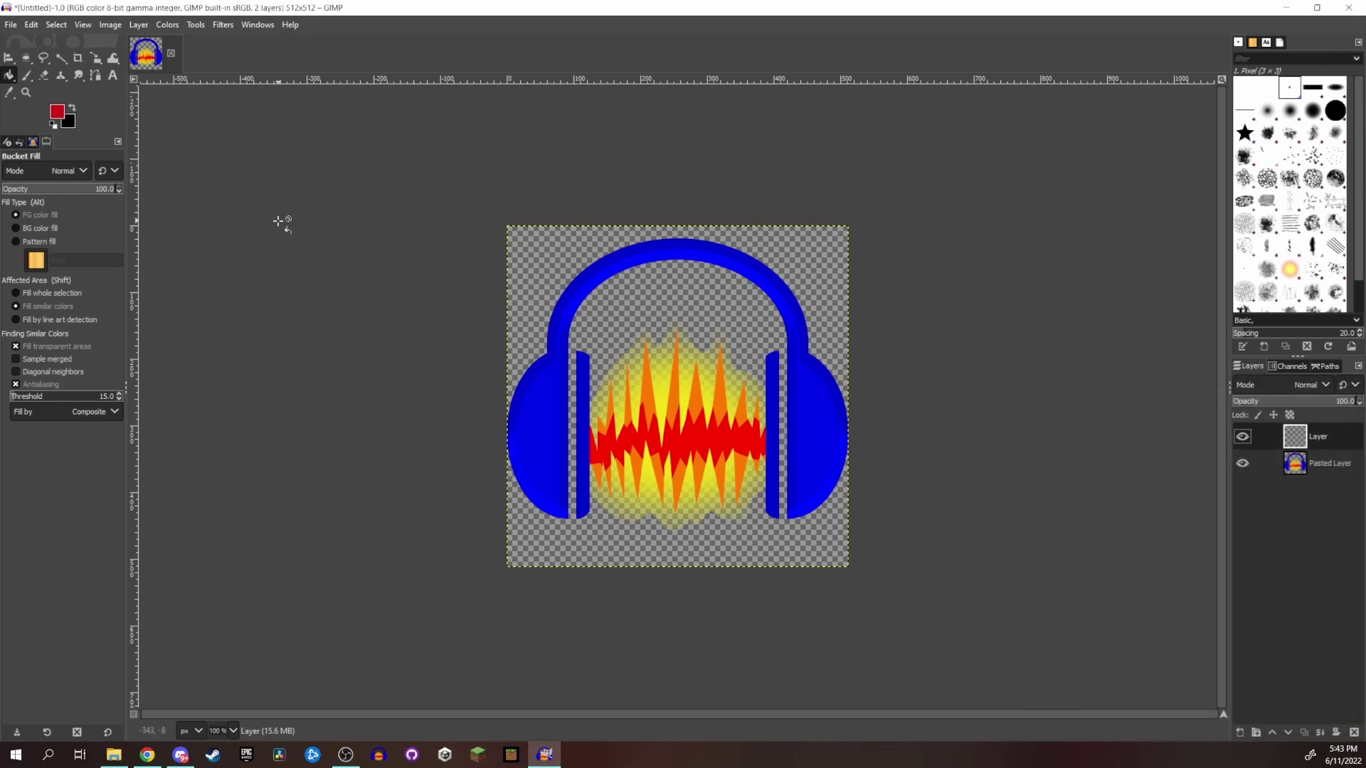
click(95, 75)
scroll(534, 493, up, 4)
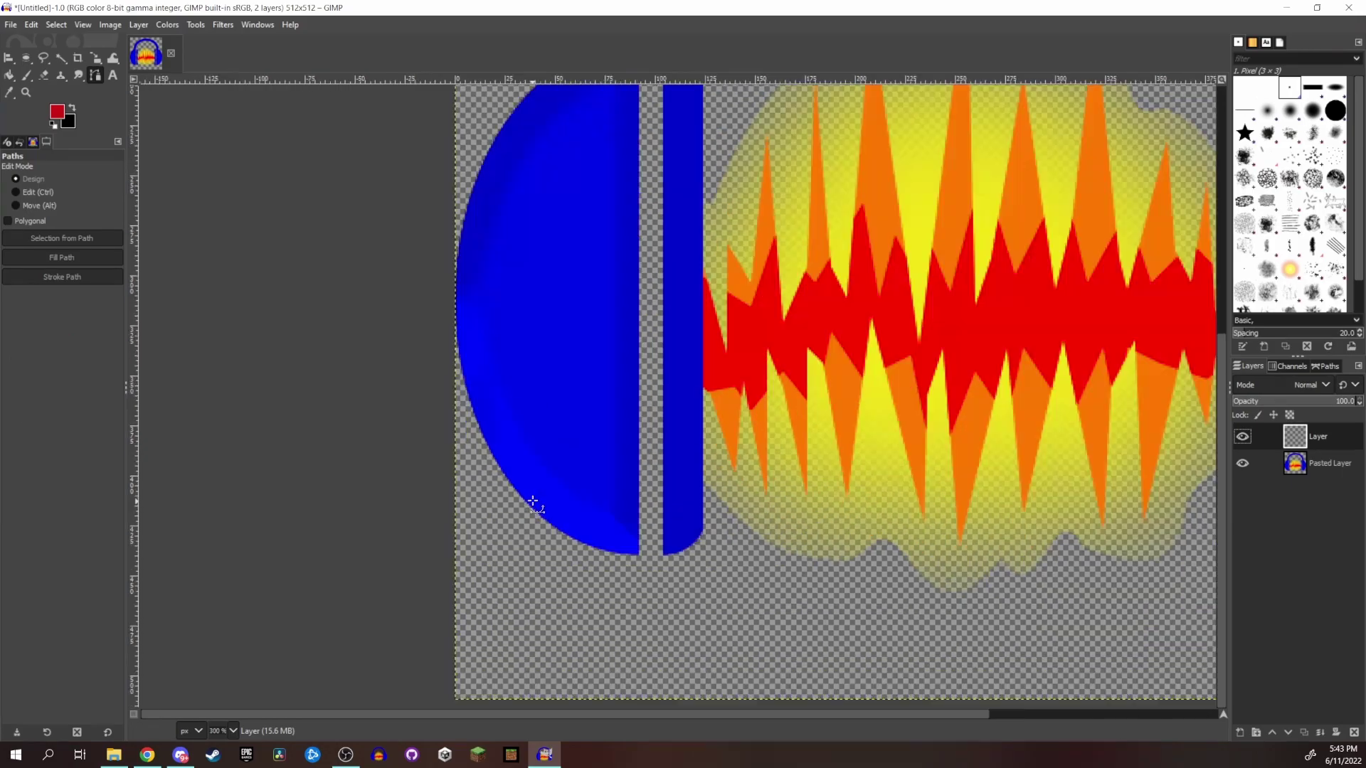
scroll(665, 562, up, 3)
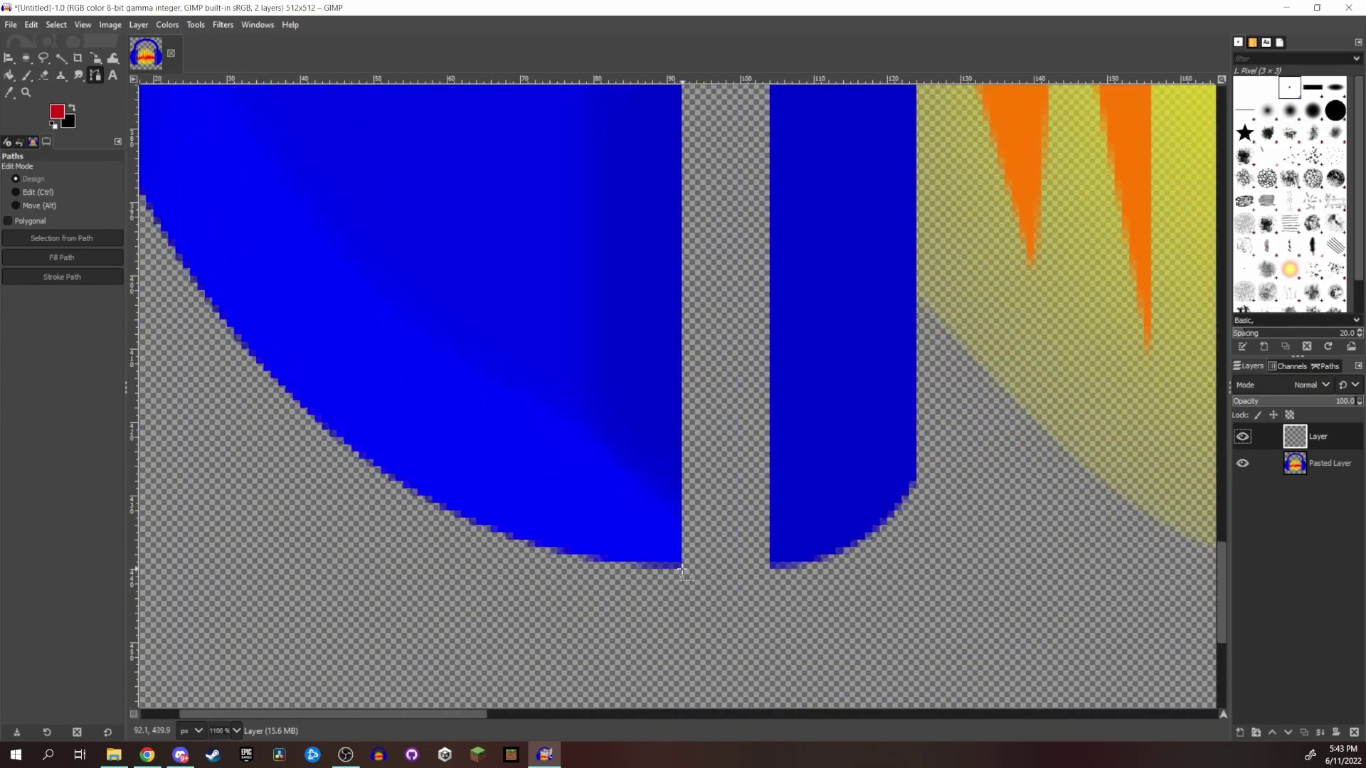
scroll(675, 585, down, 2)
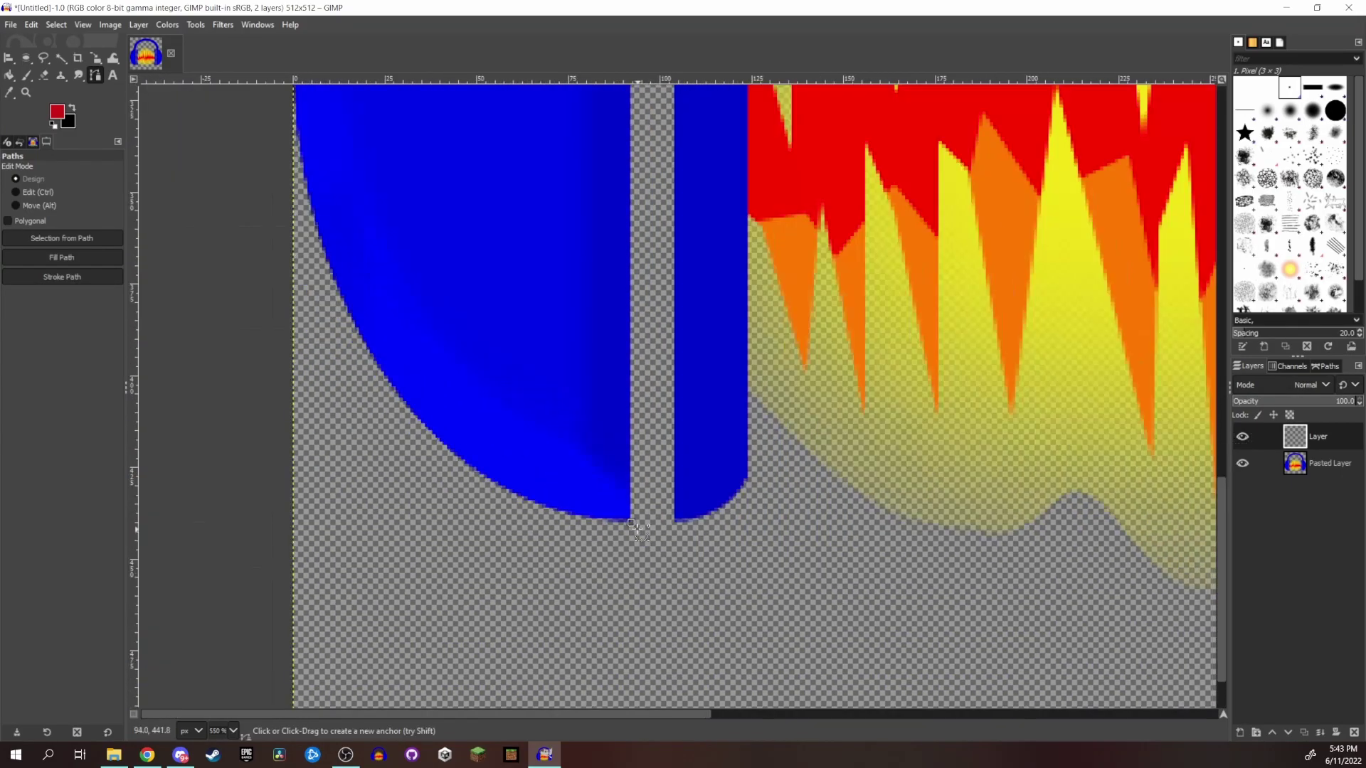
Step: Place path anchors along the left ear cup's bottom and outer edge, undoing misplaced ones
click(678, 518)
click(727, 510)
click(790, 488)
click(831, 452)
key(ctrl+z)
key(ctrl+z)
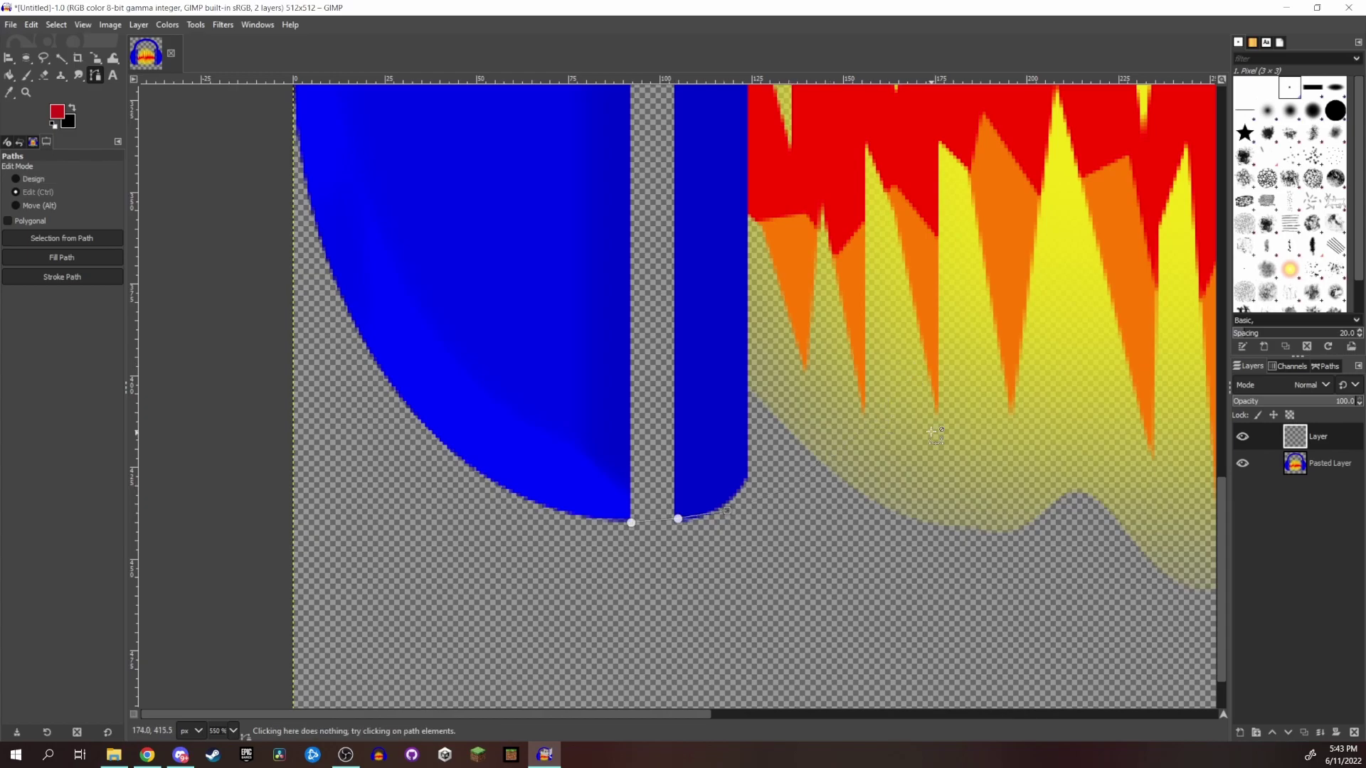
key(ctrl+z)
key(ctrl+z)
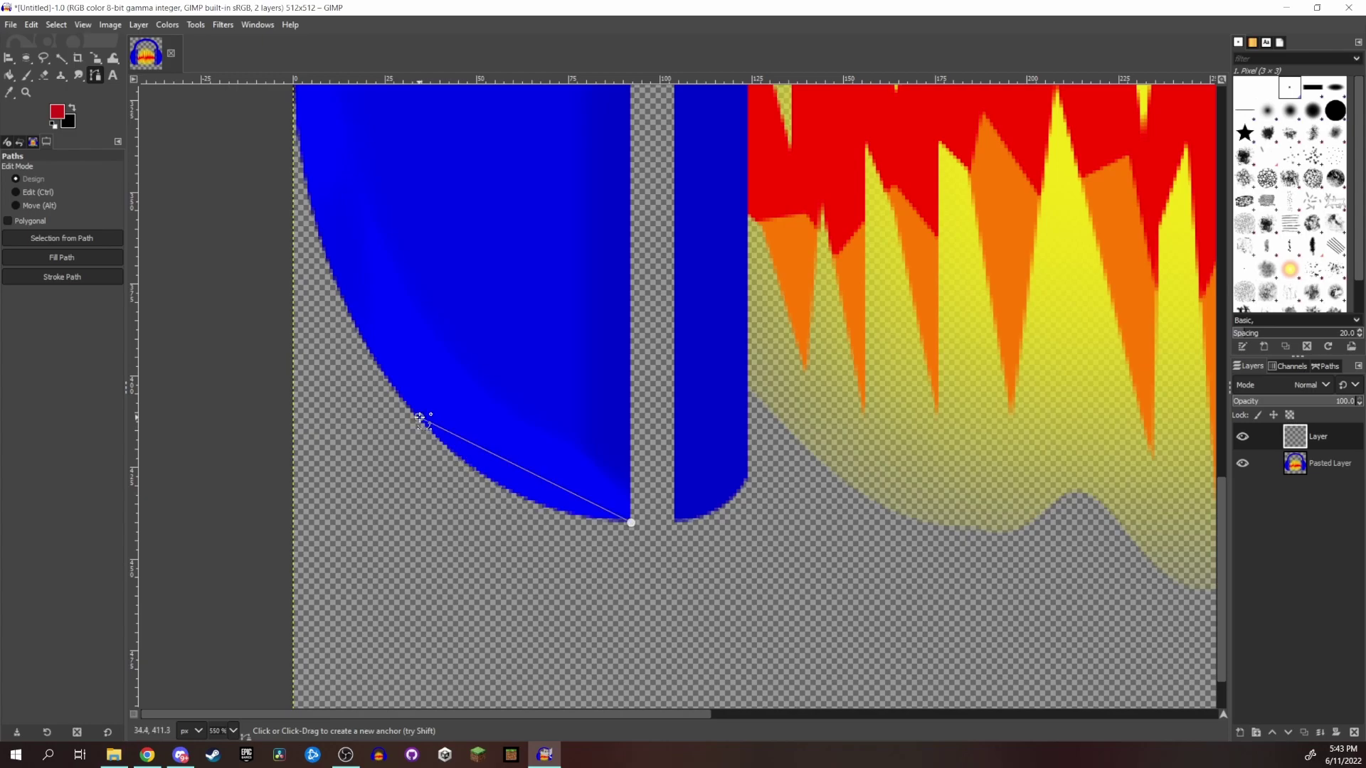
drag(420, 418, 329, 307)
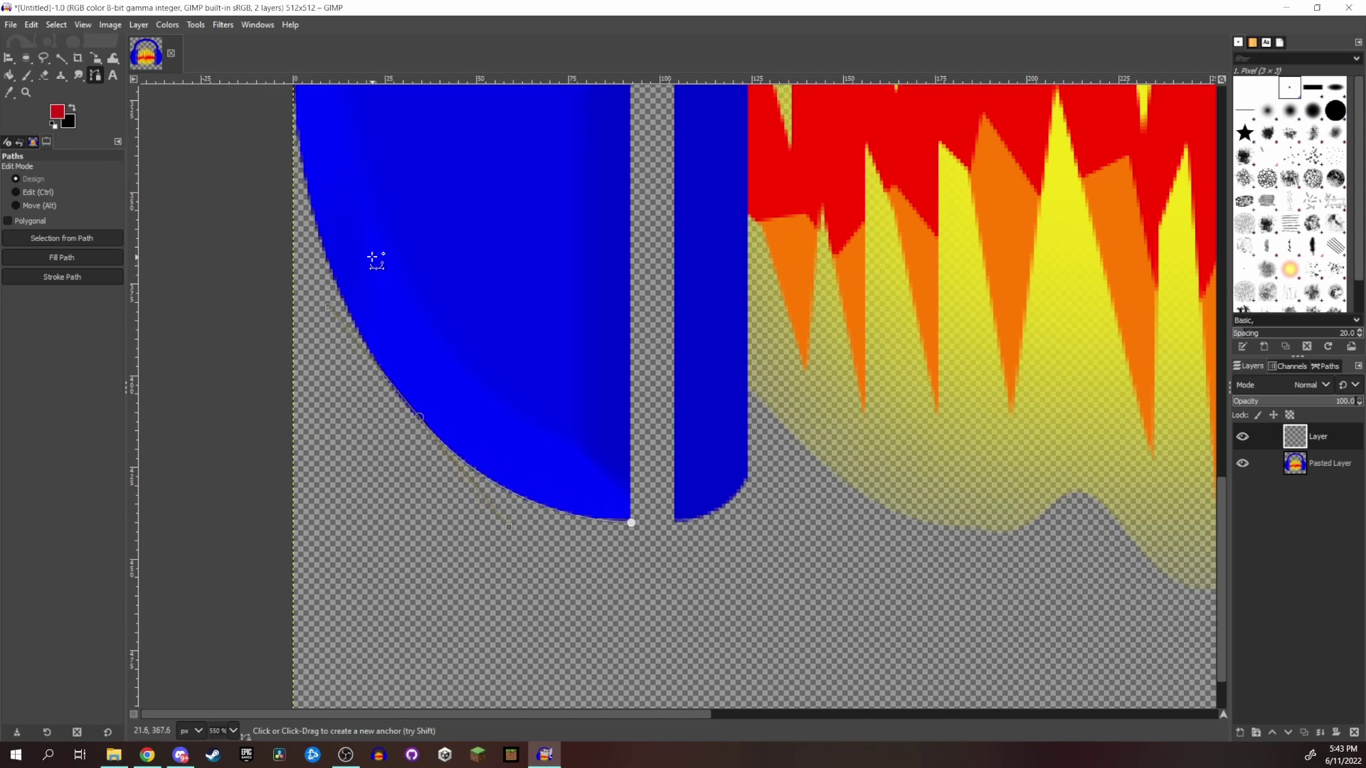
scroll(373, 258, left, 3)
scroll(372, 258, up, 10)
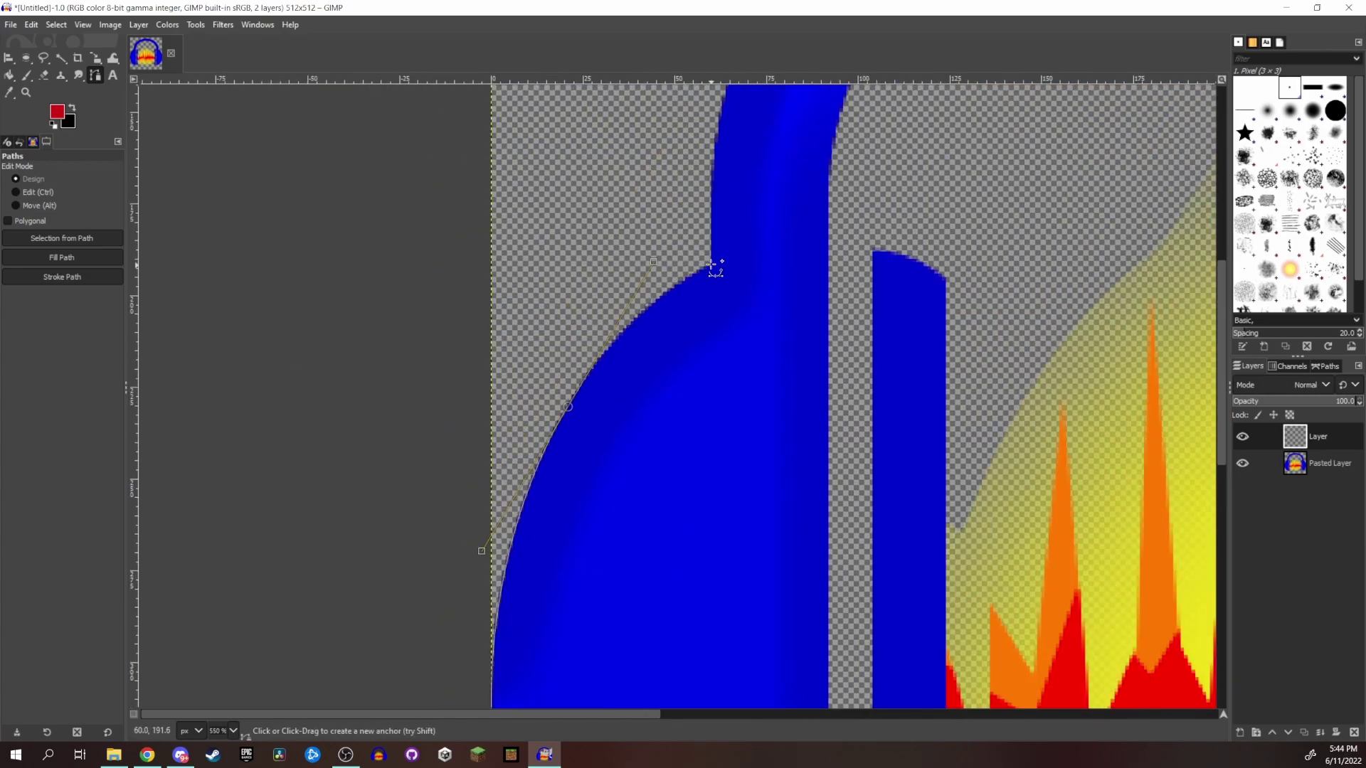
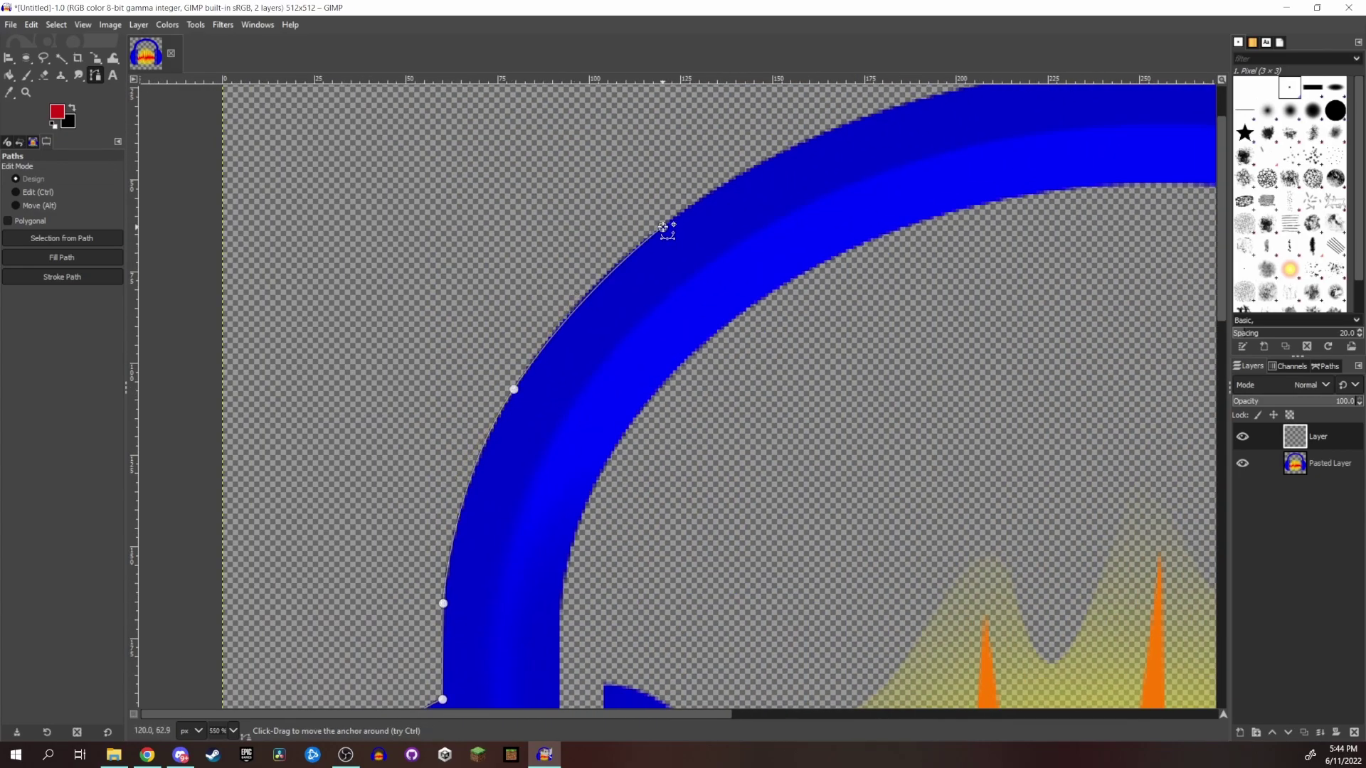
Step: Trace the headphones' headband with path anchors, bending segments to follow its outer and inner arcs
scroll(663, 227, right, 15)
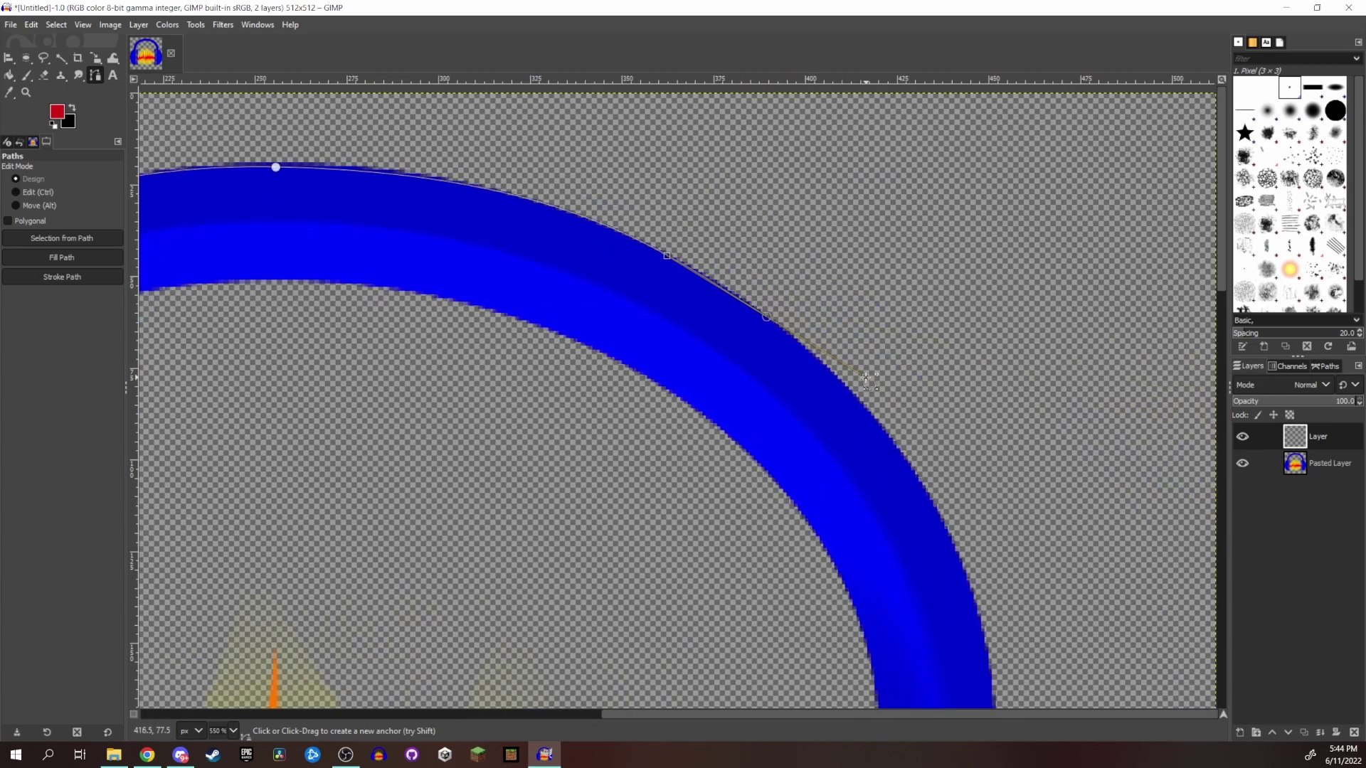
drag(615, 178, 694, 232)
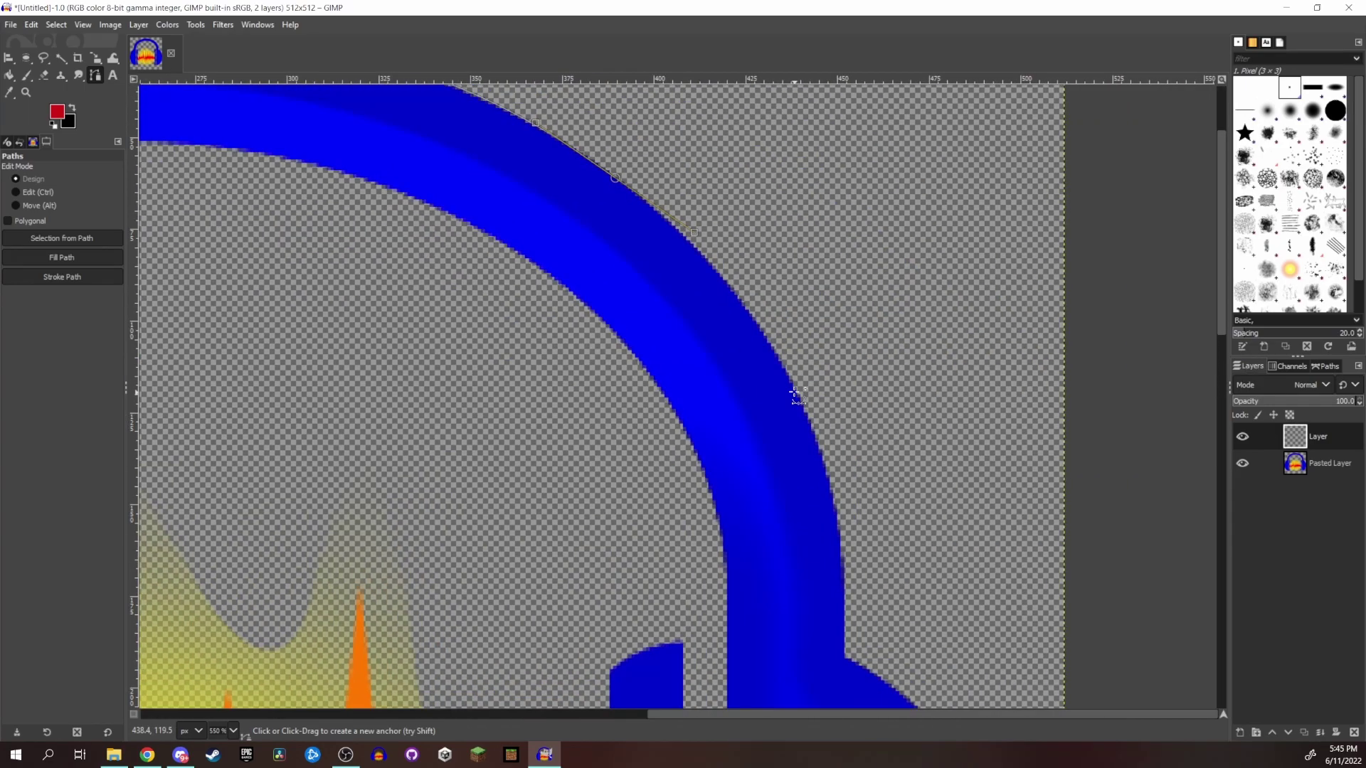
scroll(795, 395, down, 10)
scroll(857, 582, down, 5)
scroll(856, 583, up, 2)
drag(812, 627, 833, 441)
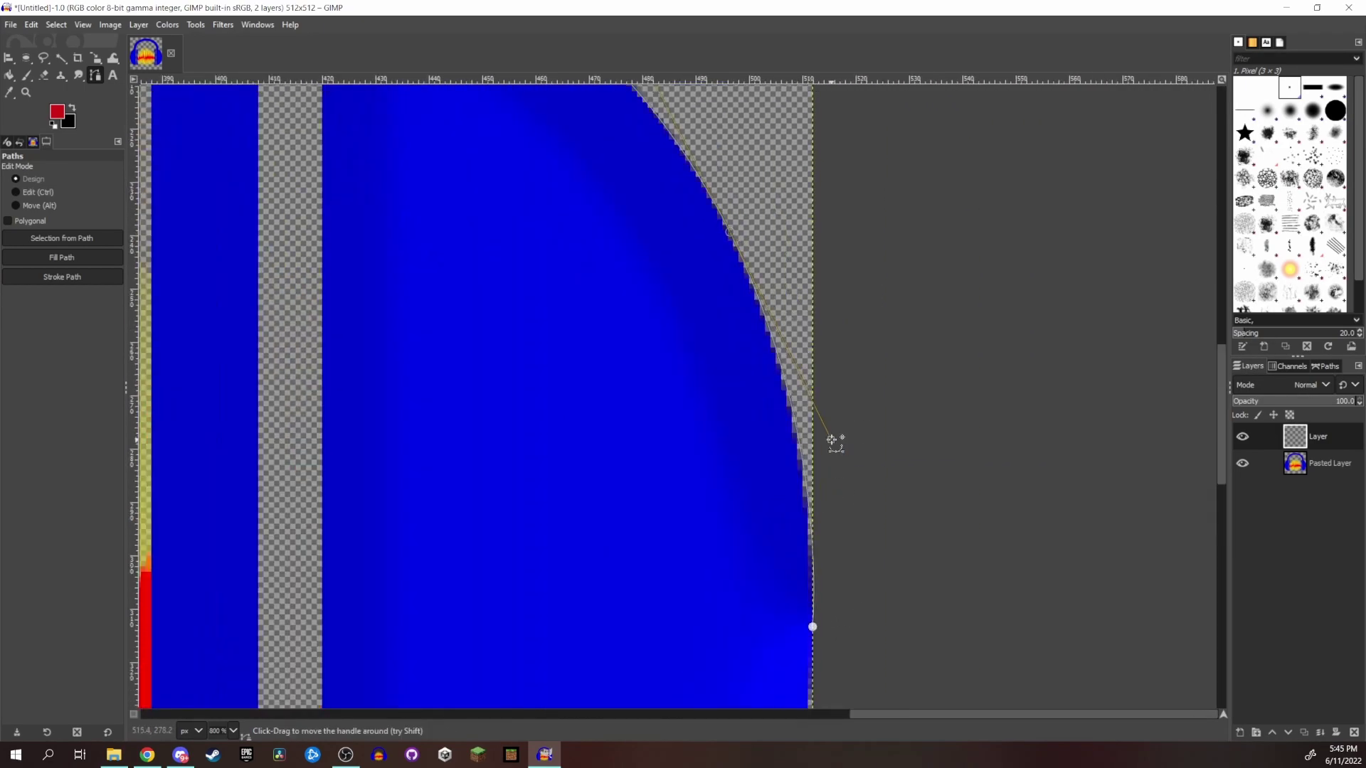
scroll(833, 441, down, 4)
scroll(463, 452, up, 3)
drag(754, 256, 746, 245)
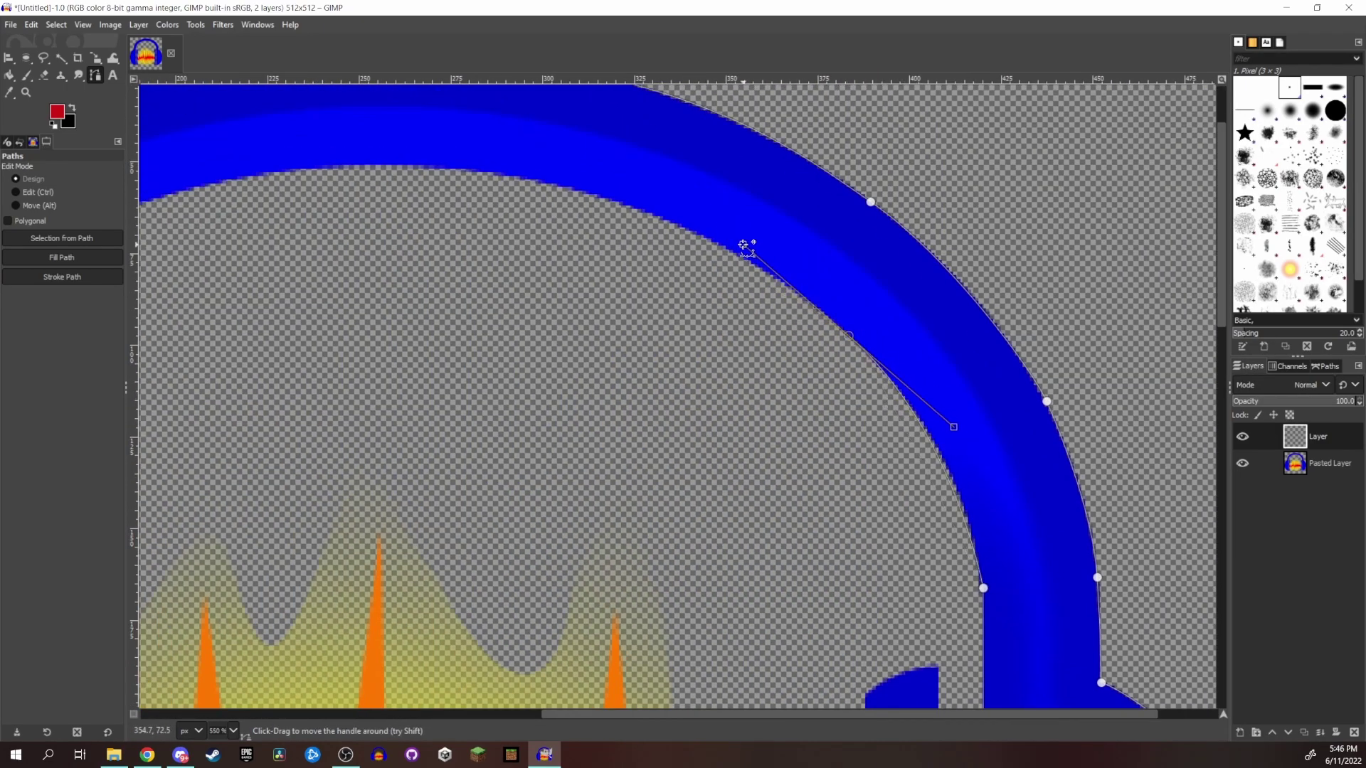
drag(849, 335, 893, 382)
click(602, 201)
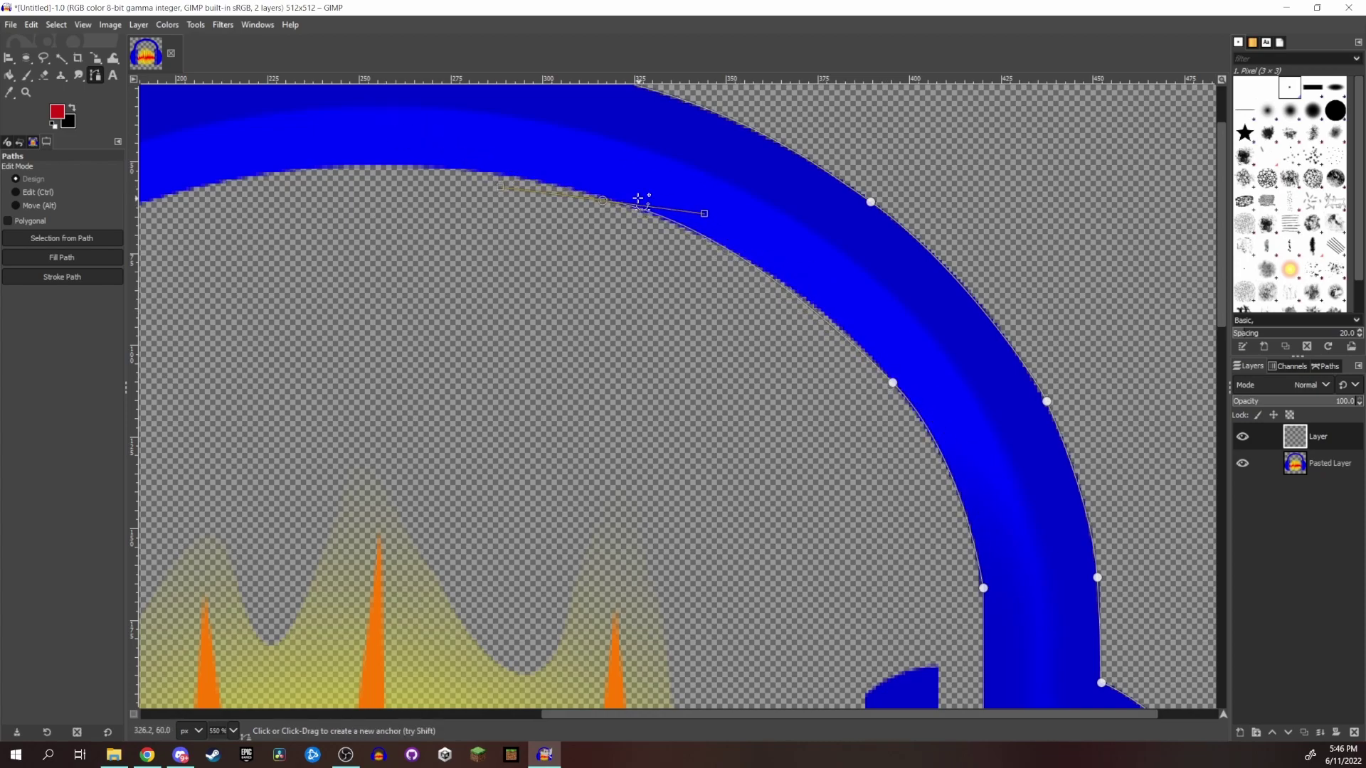
Step: Continue the path around the ear cup and inner bar, curving around the bar's rounded corner
scroll(712, 356, left, 10)
scroll(476, 445, down, 5)
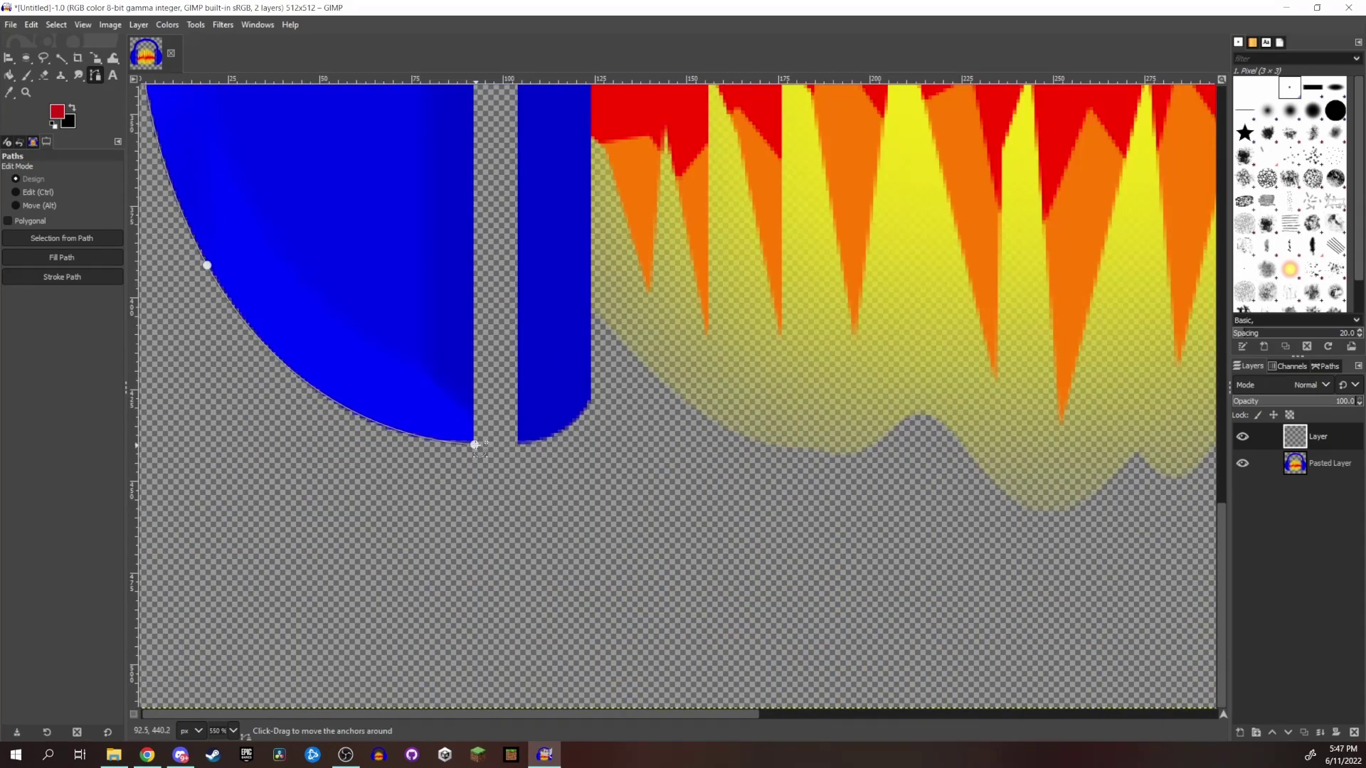
click(476, 445)
key(ctrl)
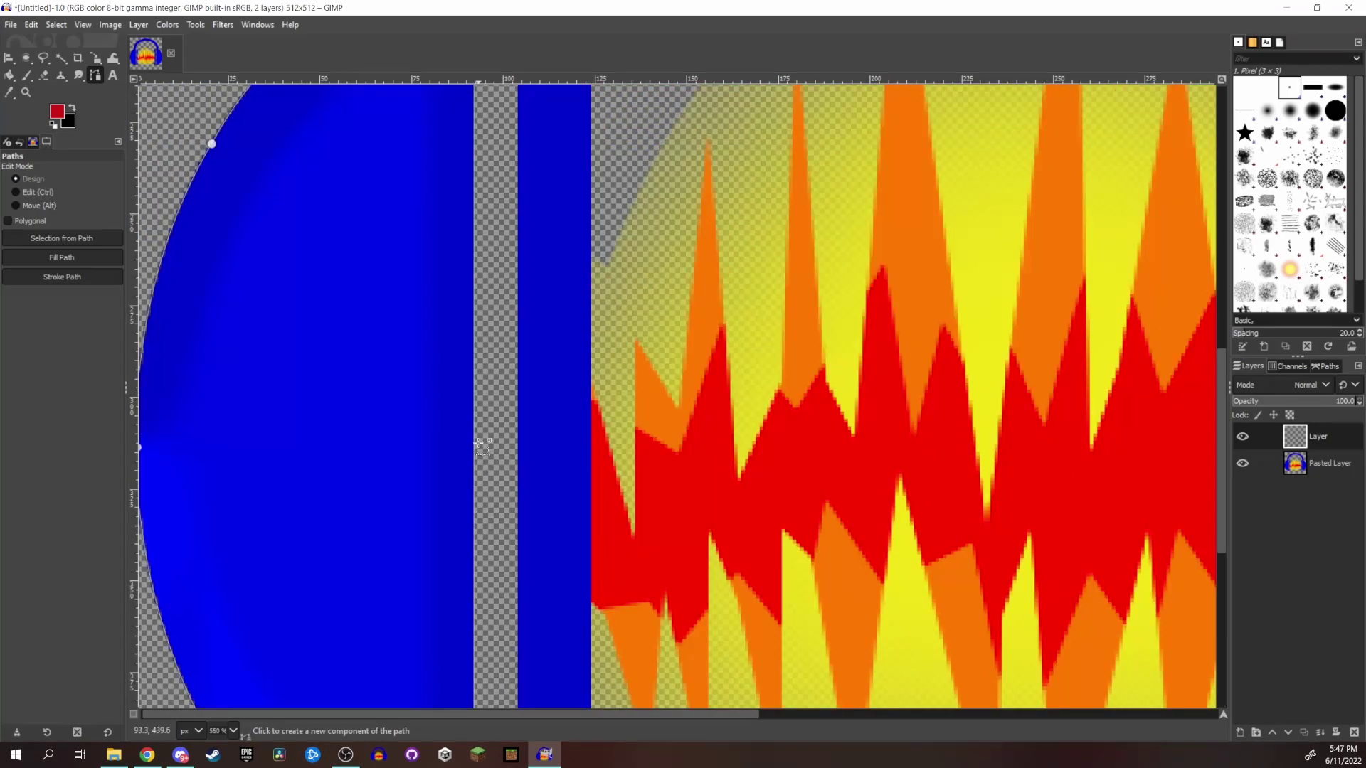
scroll(478, 462, up, 1)
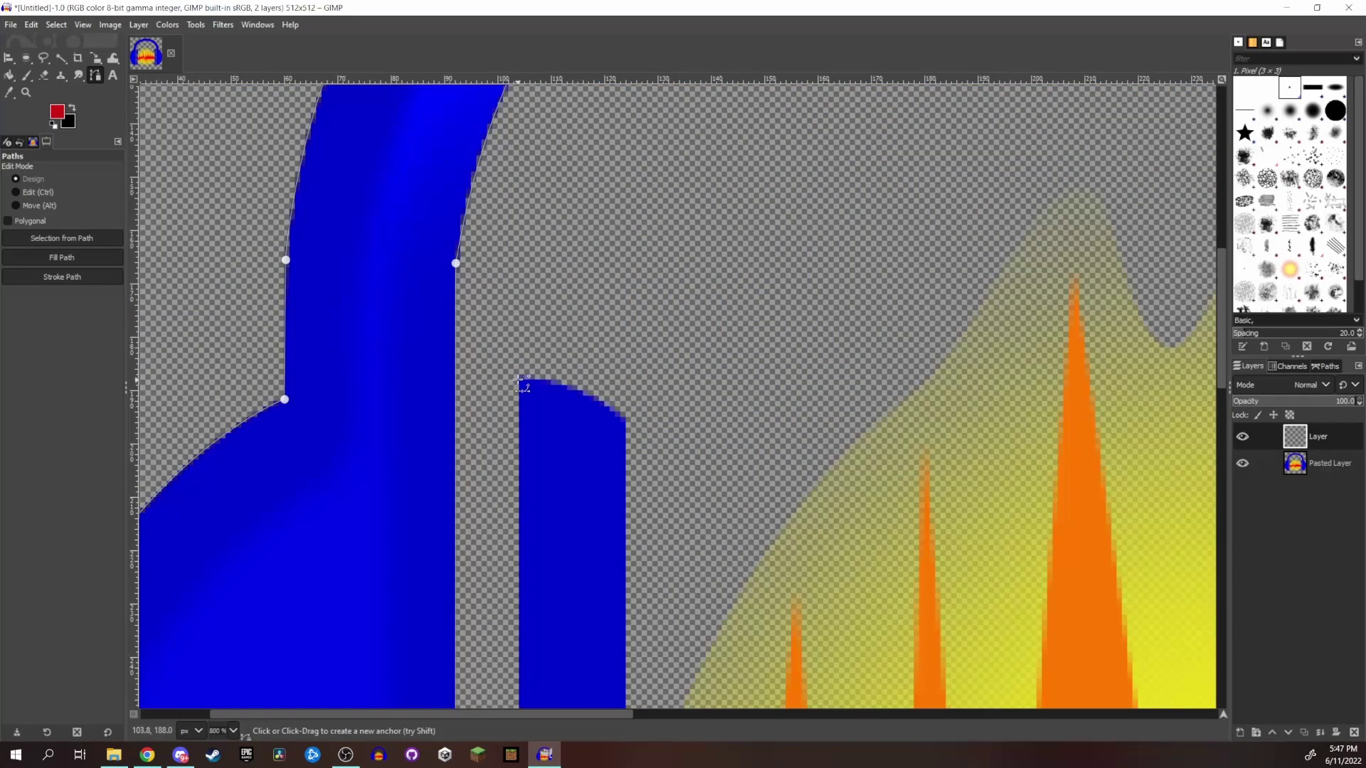
scroll(526, 480, down, 2)
scroll(626, 419, up, 2)
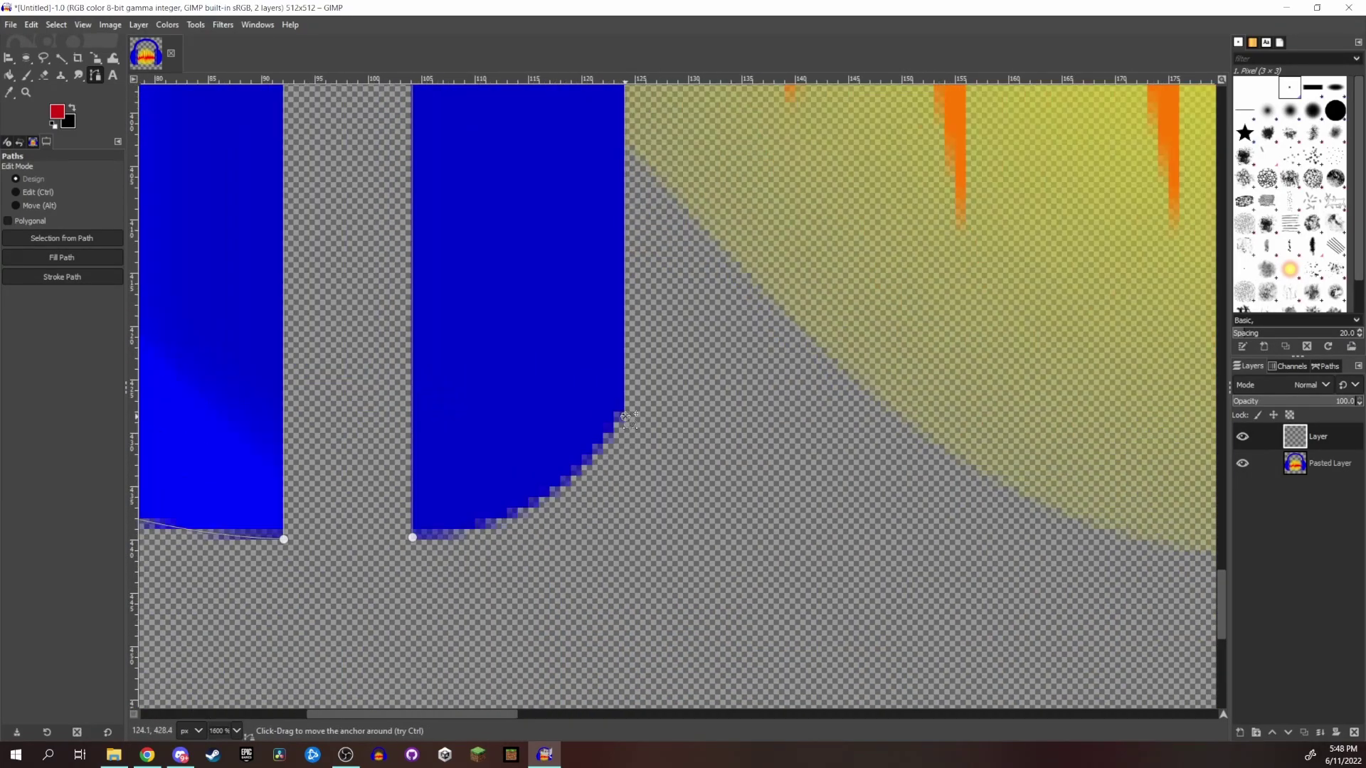
click(412, 535)
scroll(626, 427, right, 10)
drag(655, 538, 572, 621)
scroll(572, 621, down, 7)
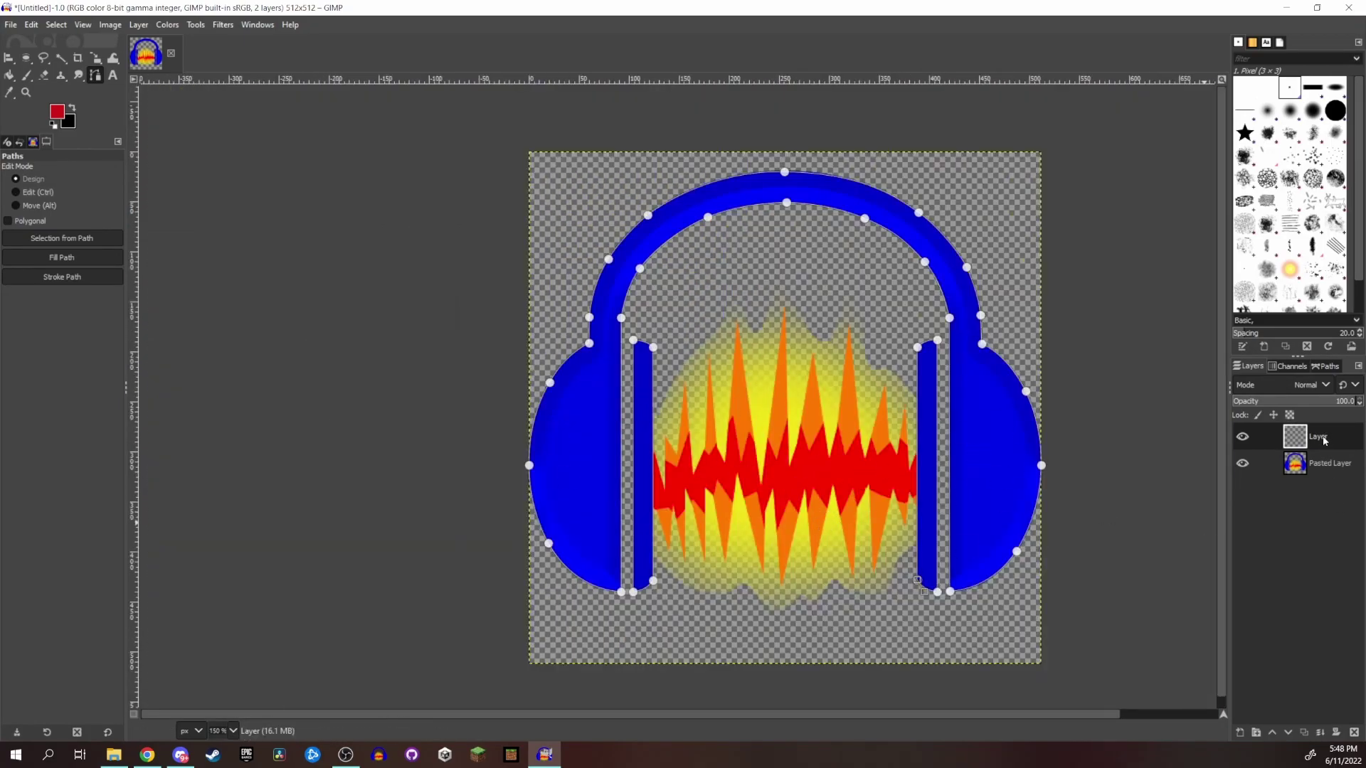
Step: Set the foreground colour to white
click(57, 112)
click(17, 79)
click(182, 266)
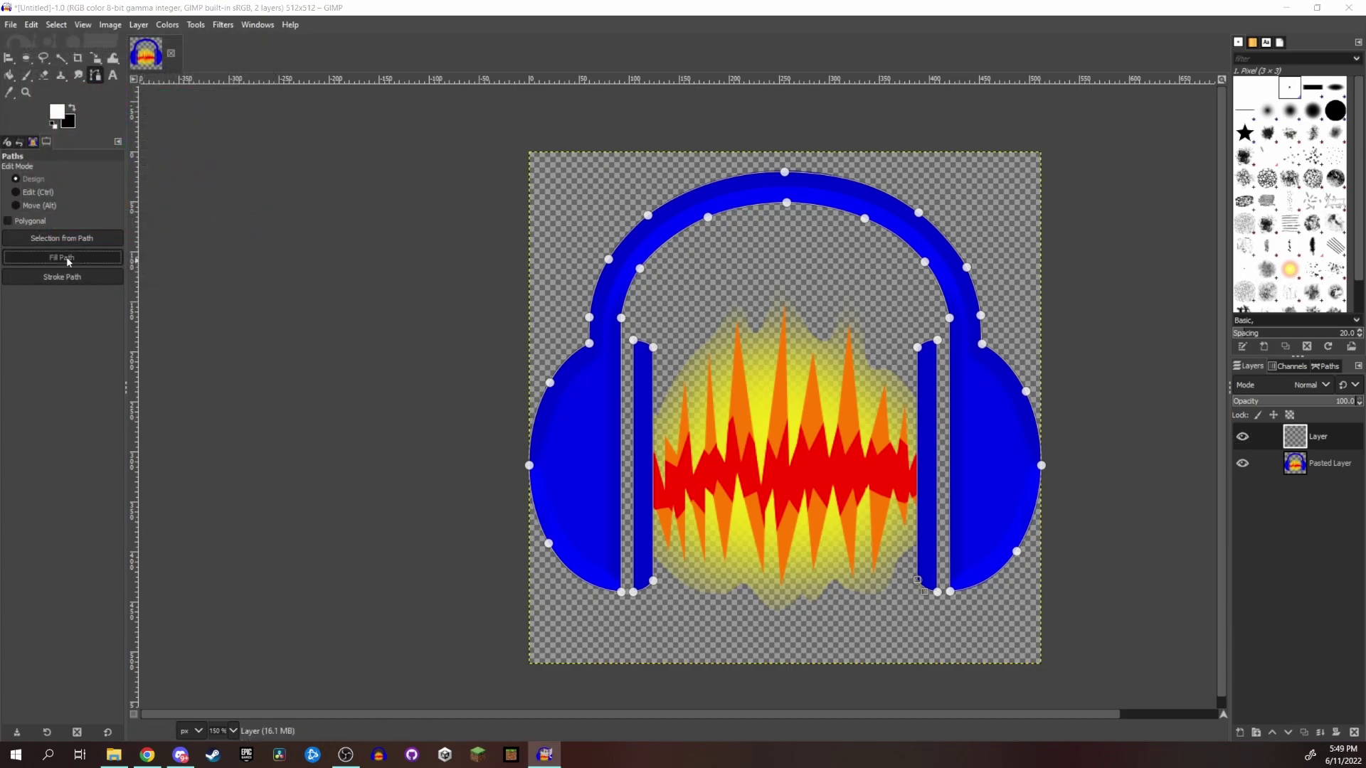
Step: Fill the traced headphone path with solid white
click(68, 259)
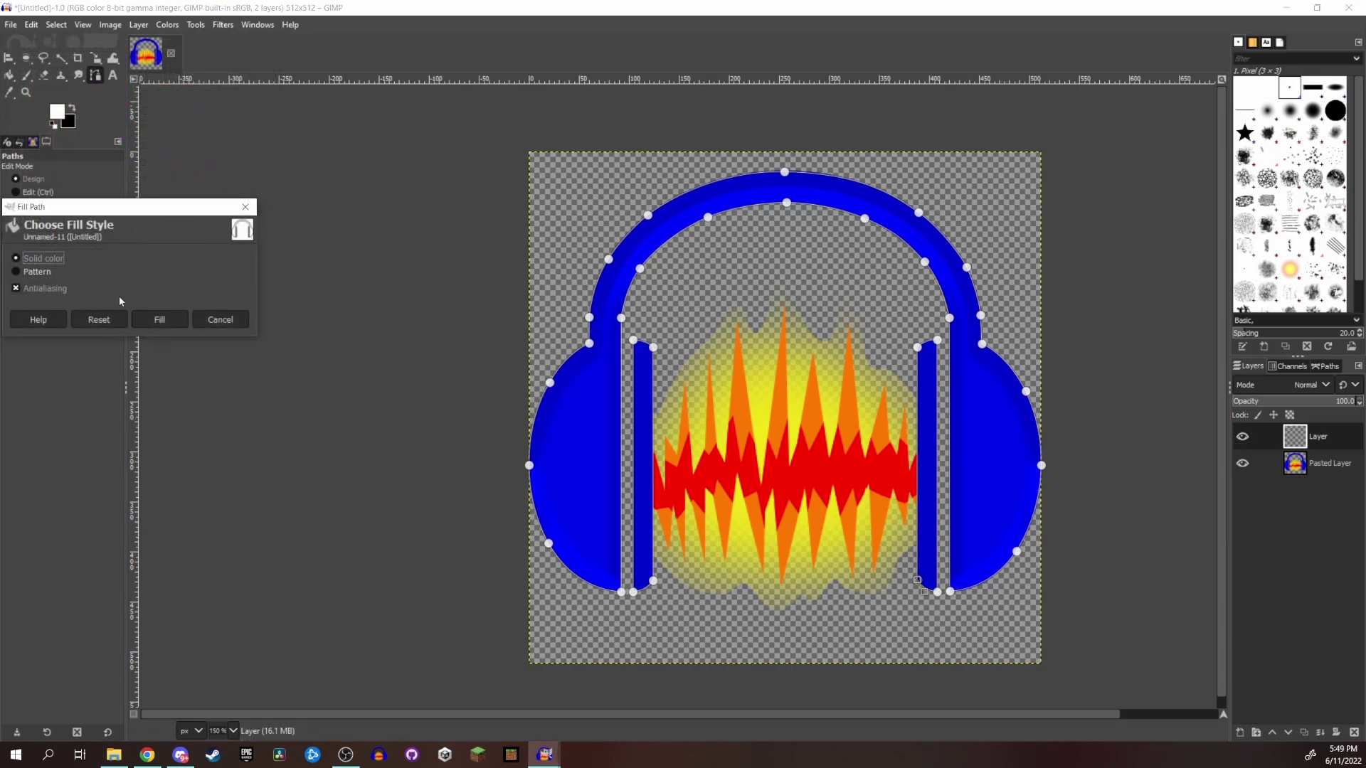
click(160, 320)
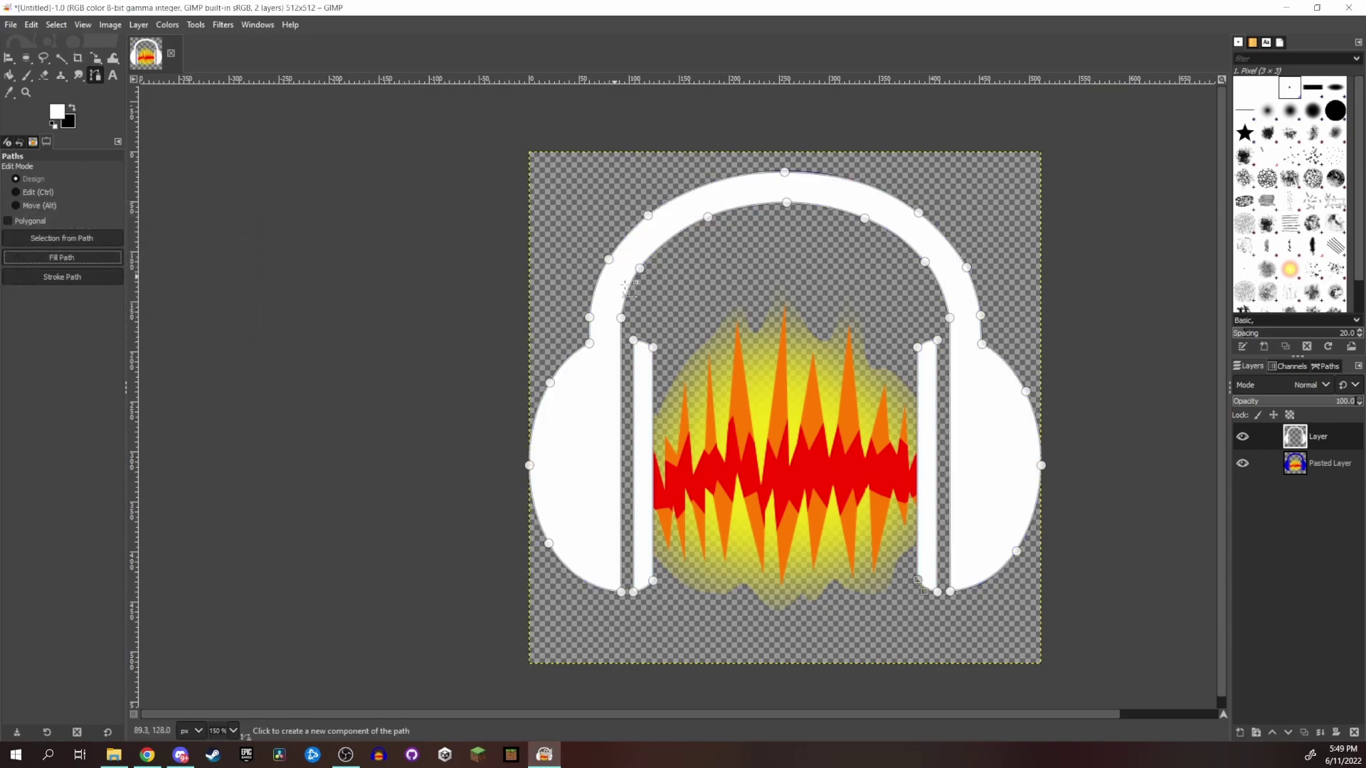
click(8, 60)
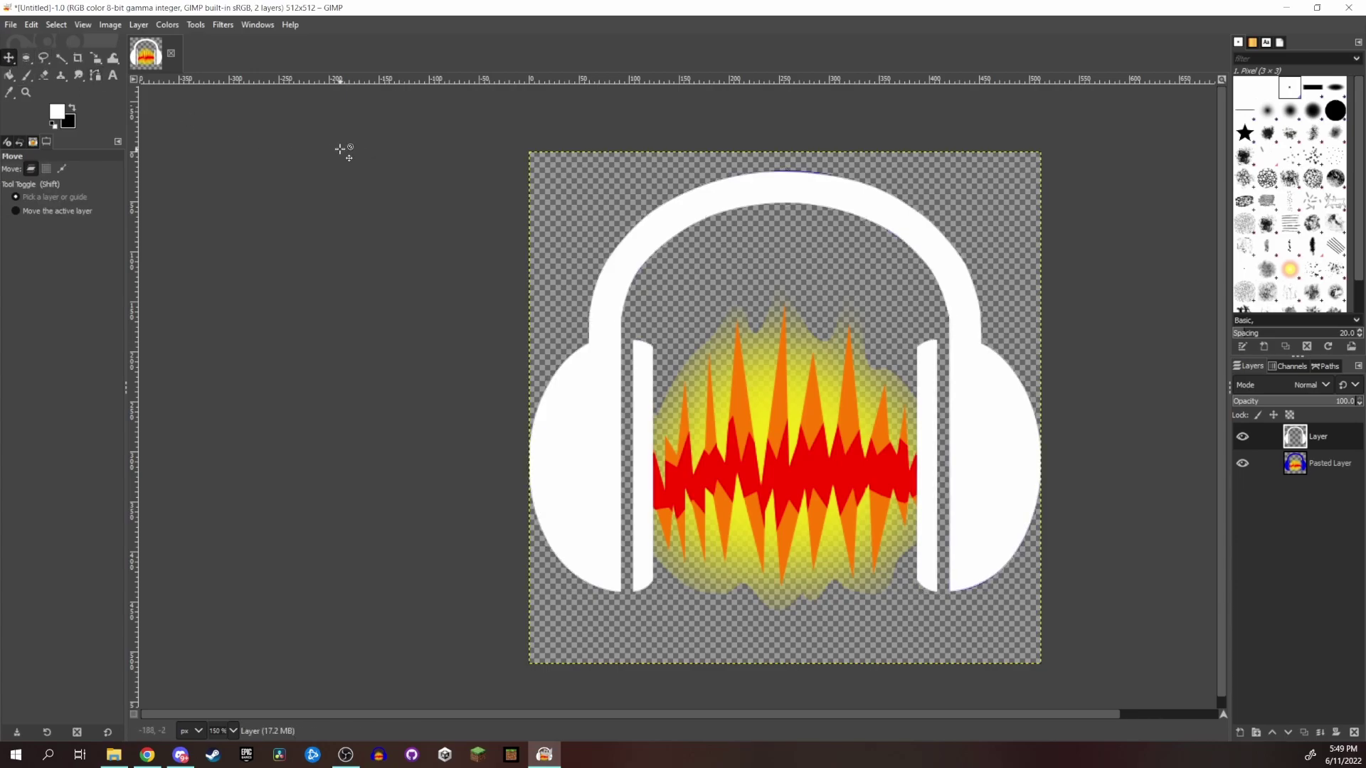
click(95, 75)
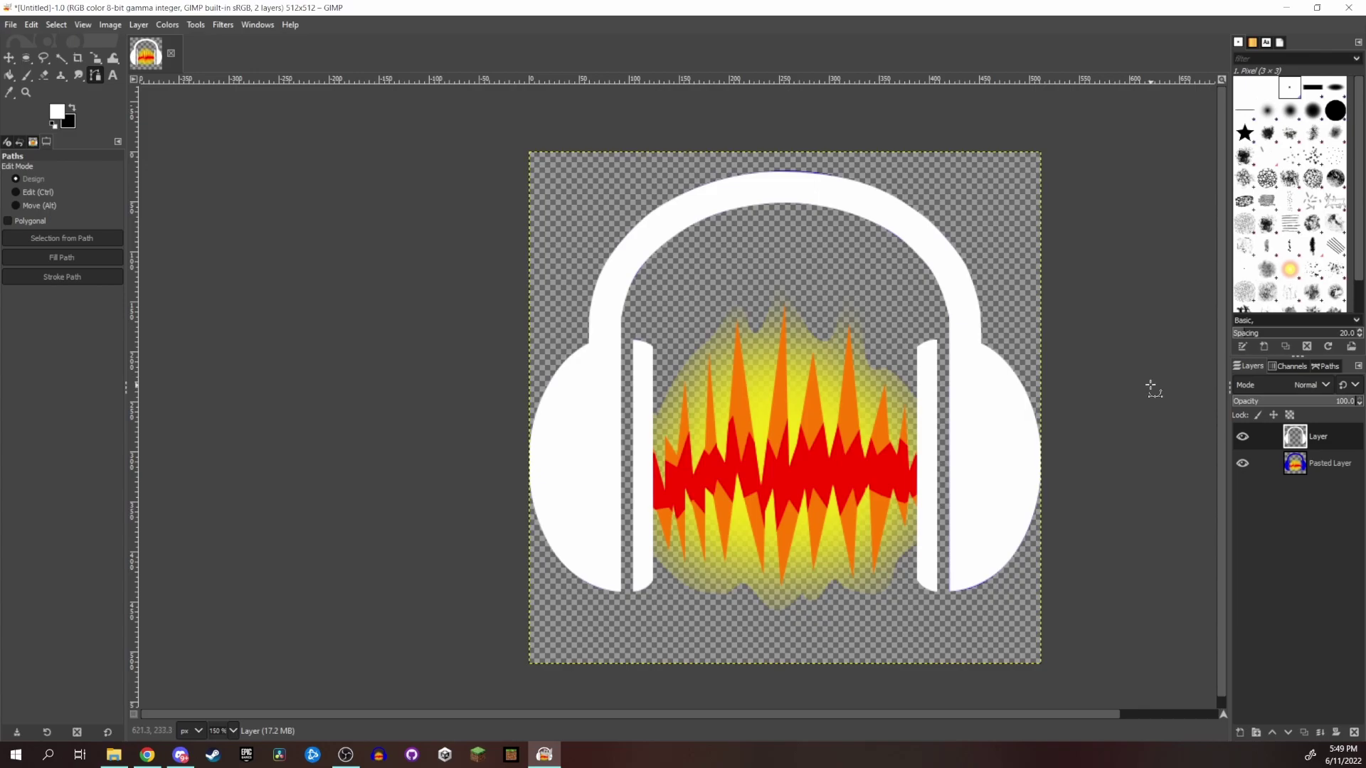
Step: Make the Unnamed path visible and anchor the waveform's upper flame peaks and valleys to its right end
click(1343, 369)
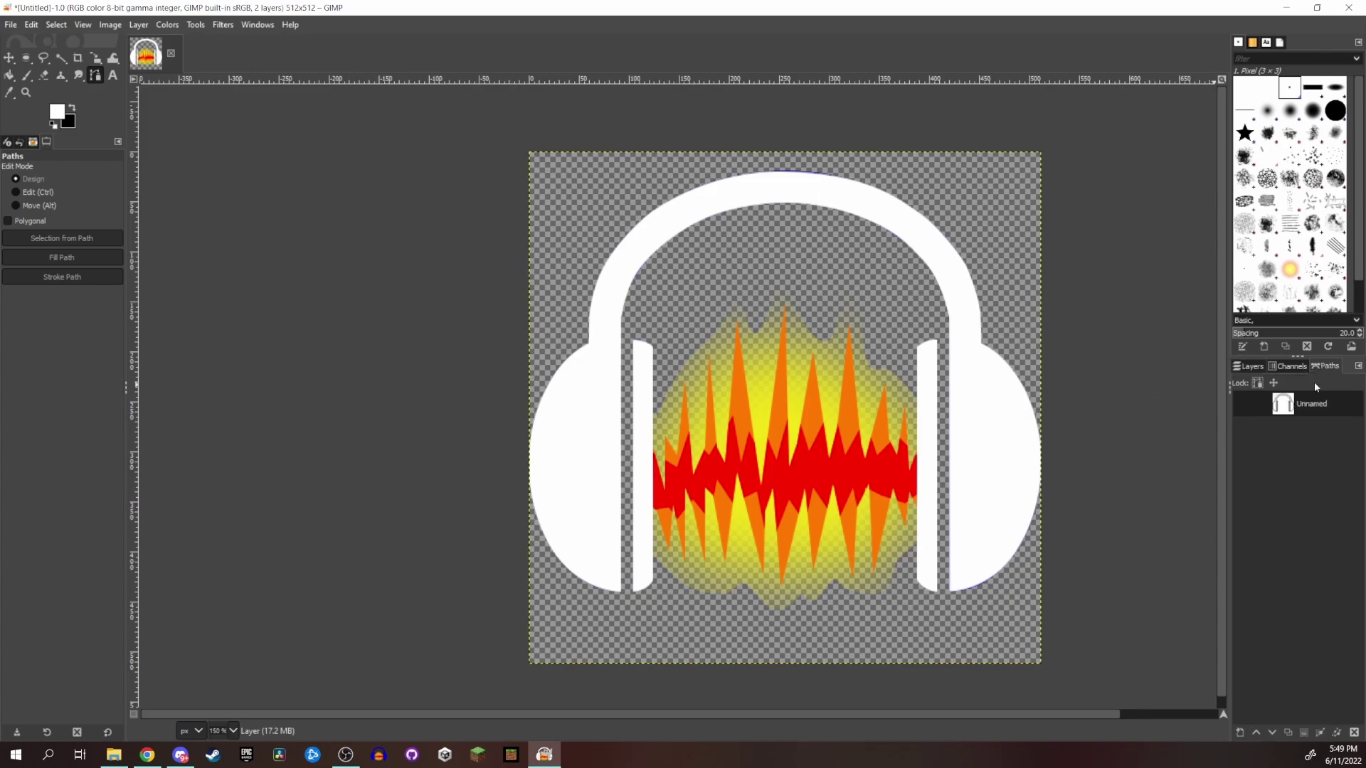
click(1243, 404)
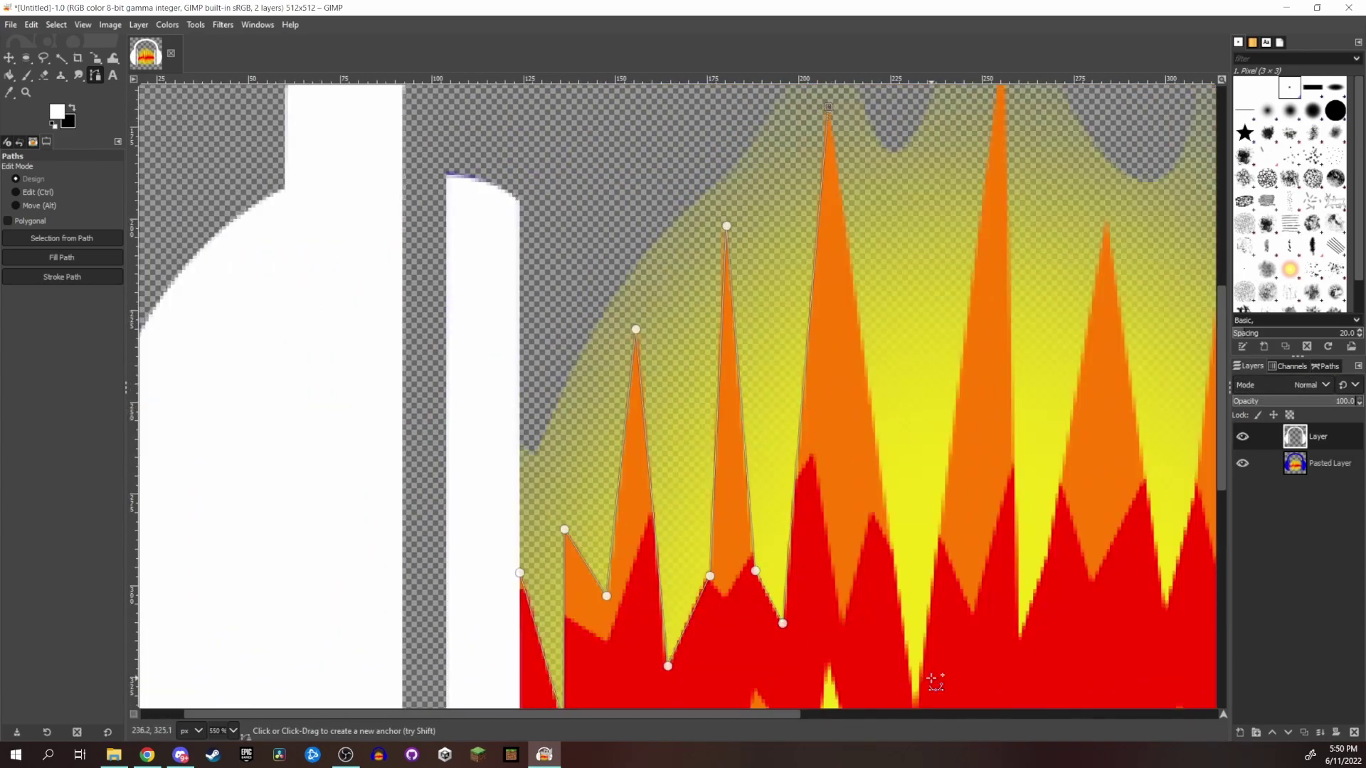
click(524, 102)
click(541, 695)
click(568, 617)
click(629, 285)
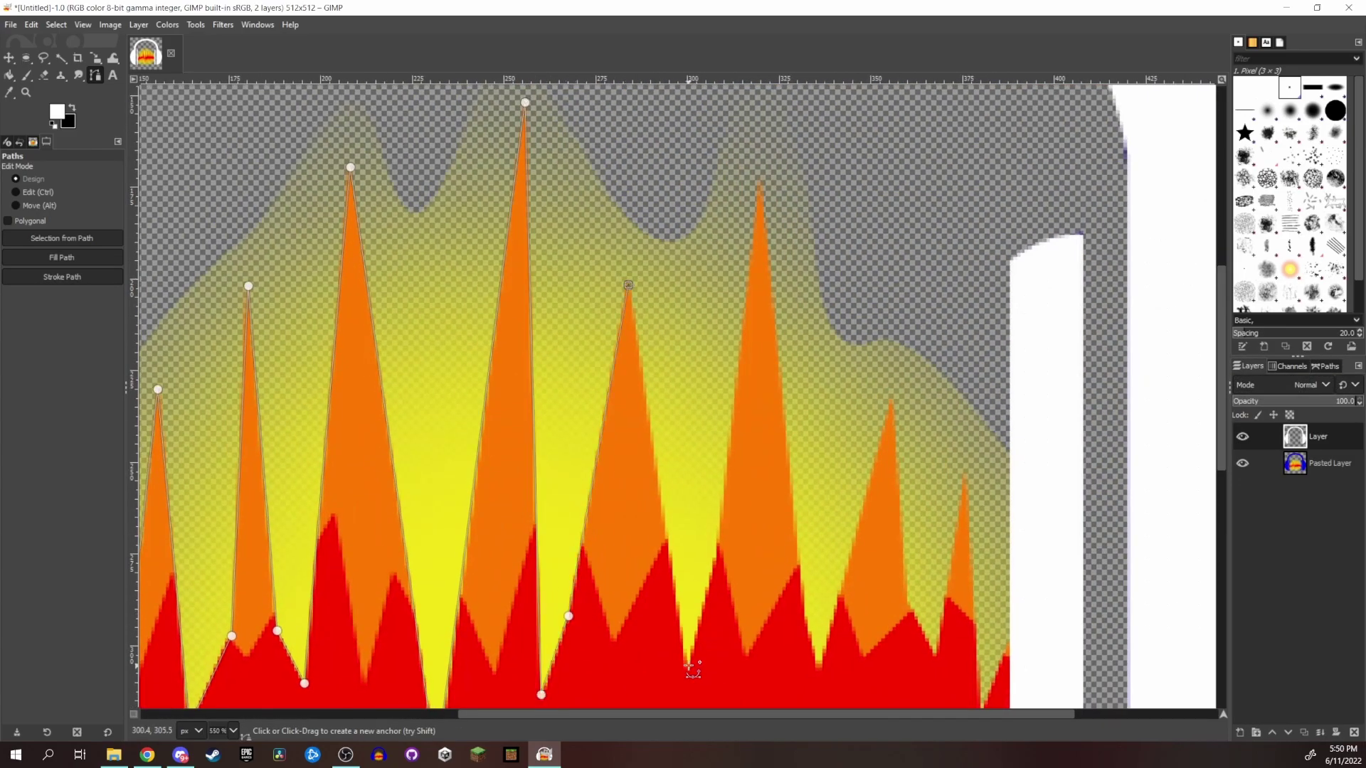
click(686, 664)
click(718, 544)
click(820, 664)
click(964, 481)
scroll(1032, 598, down, 3)
click(1032, 598)
scroll(1031, 598, down, 6)
scroll(1032, 598, left, 2)
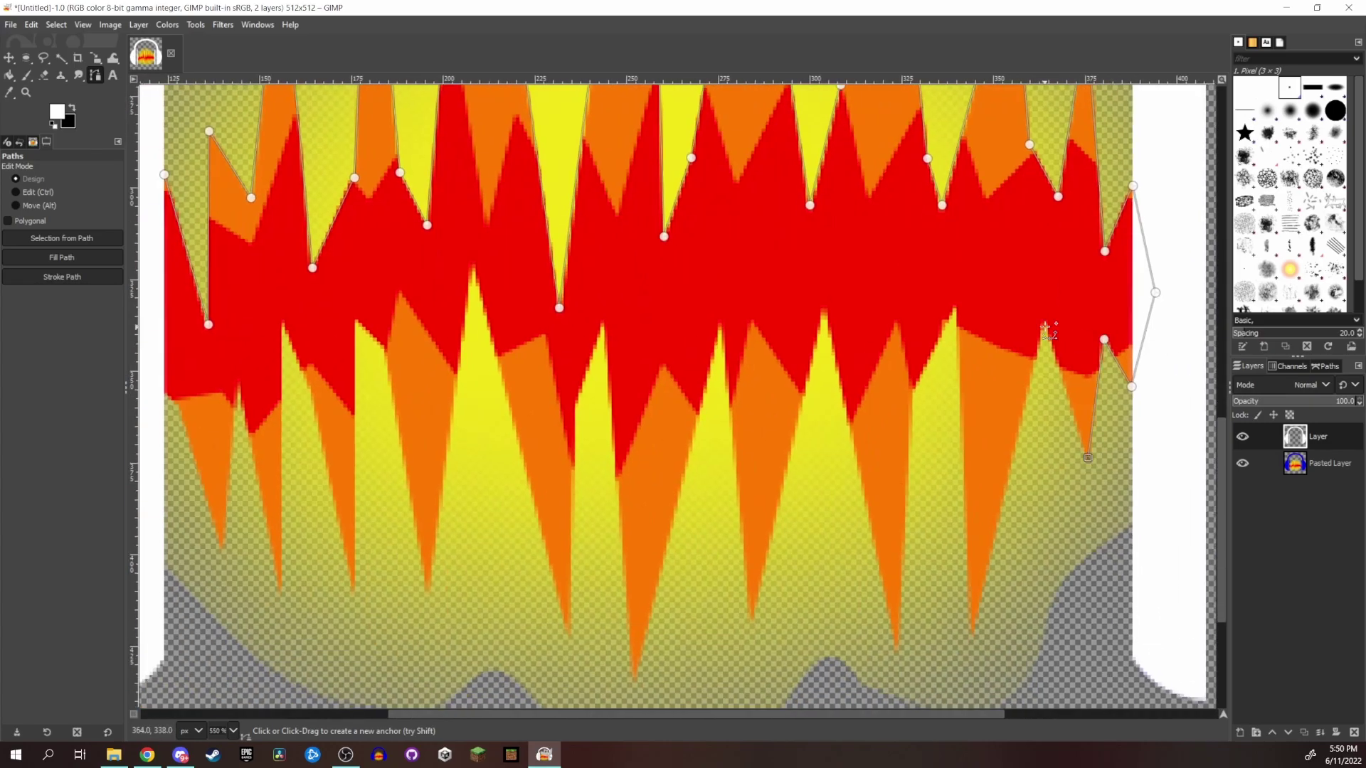
Step: Anchor the waveform's lower flame spikes back toward the left
click(896, 649)
click(752, 617)
click(637, 676)
click(428, 586)
click(354, 588)
click(279, 589)
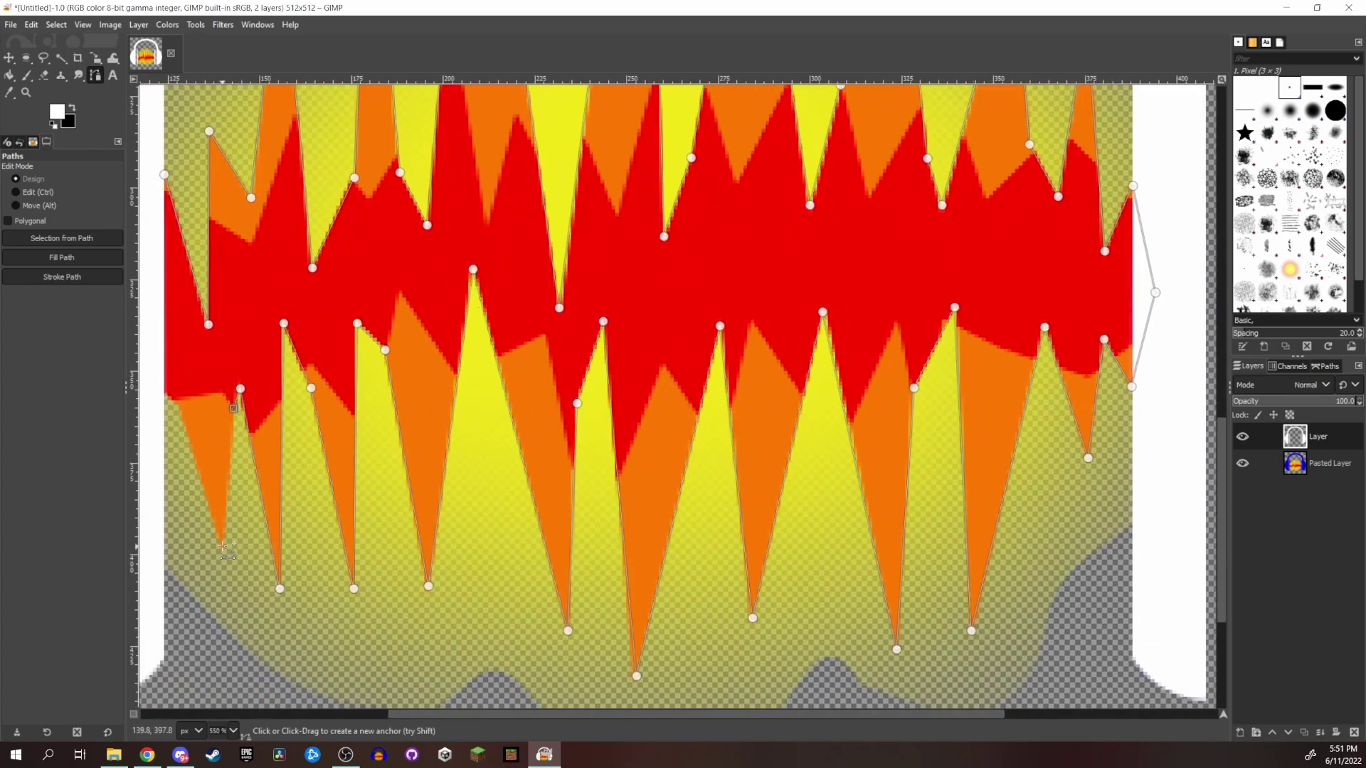
scroll(574, 339, left, 5)
scroll(573, 338, down, 3)
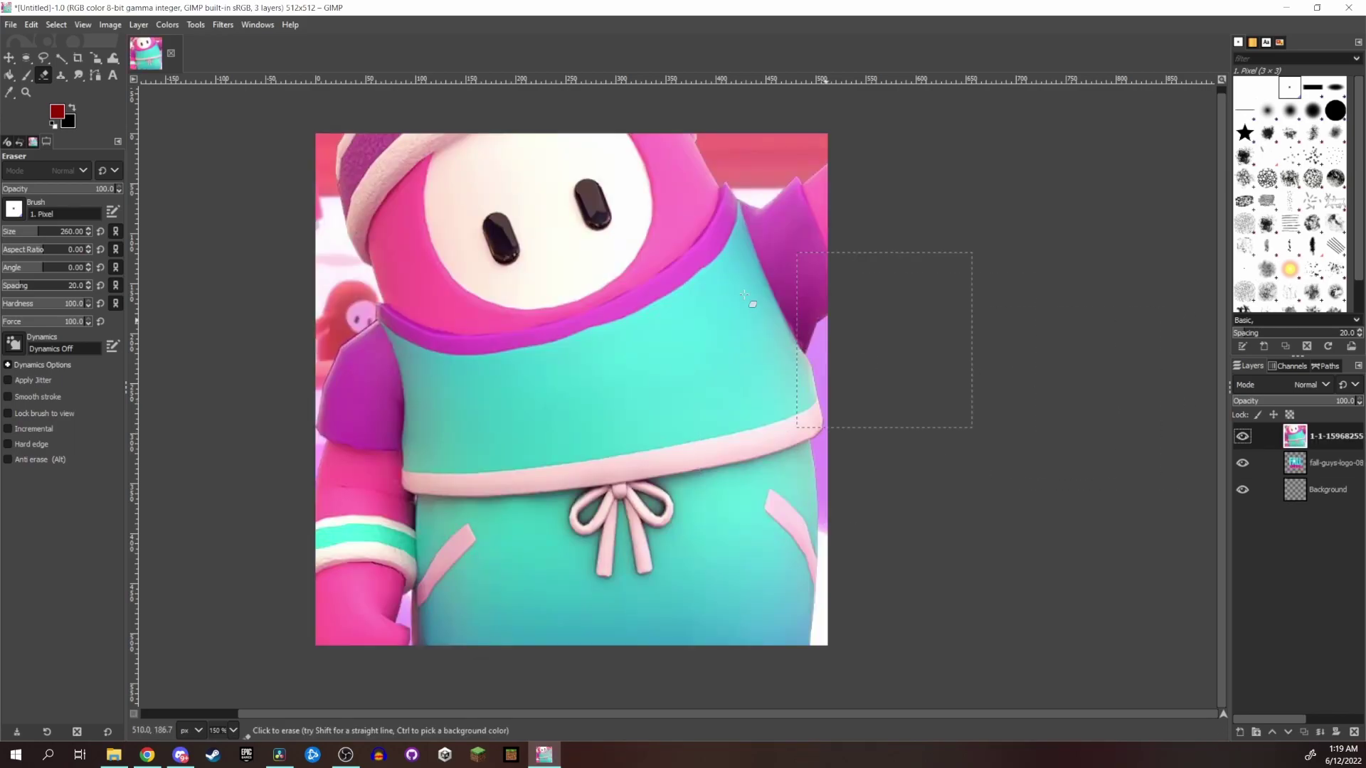
Step: Shift the character picture down-left and add lunar-client.png as a new layer
key(m)
drag(732, 314, 608, 477)
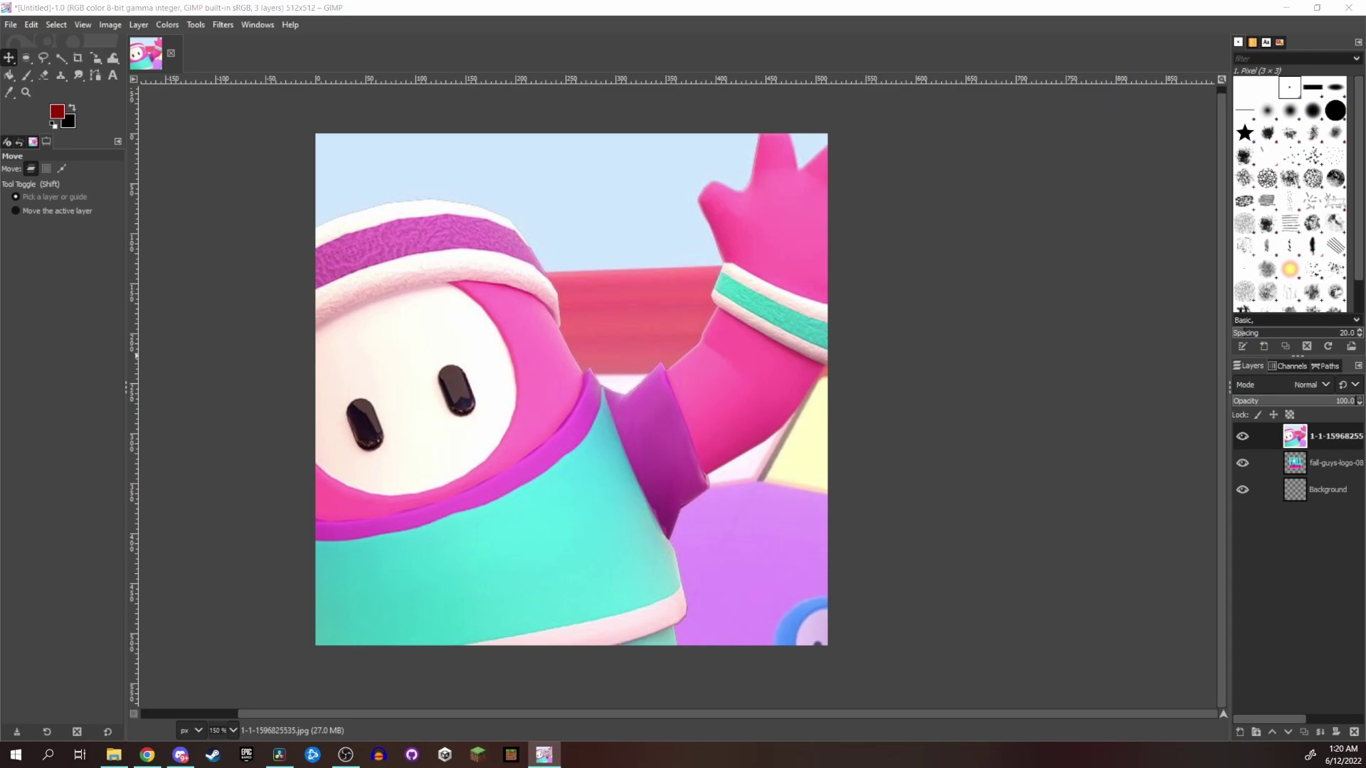
drag(666, 446, 666, 445)
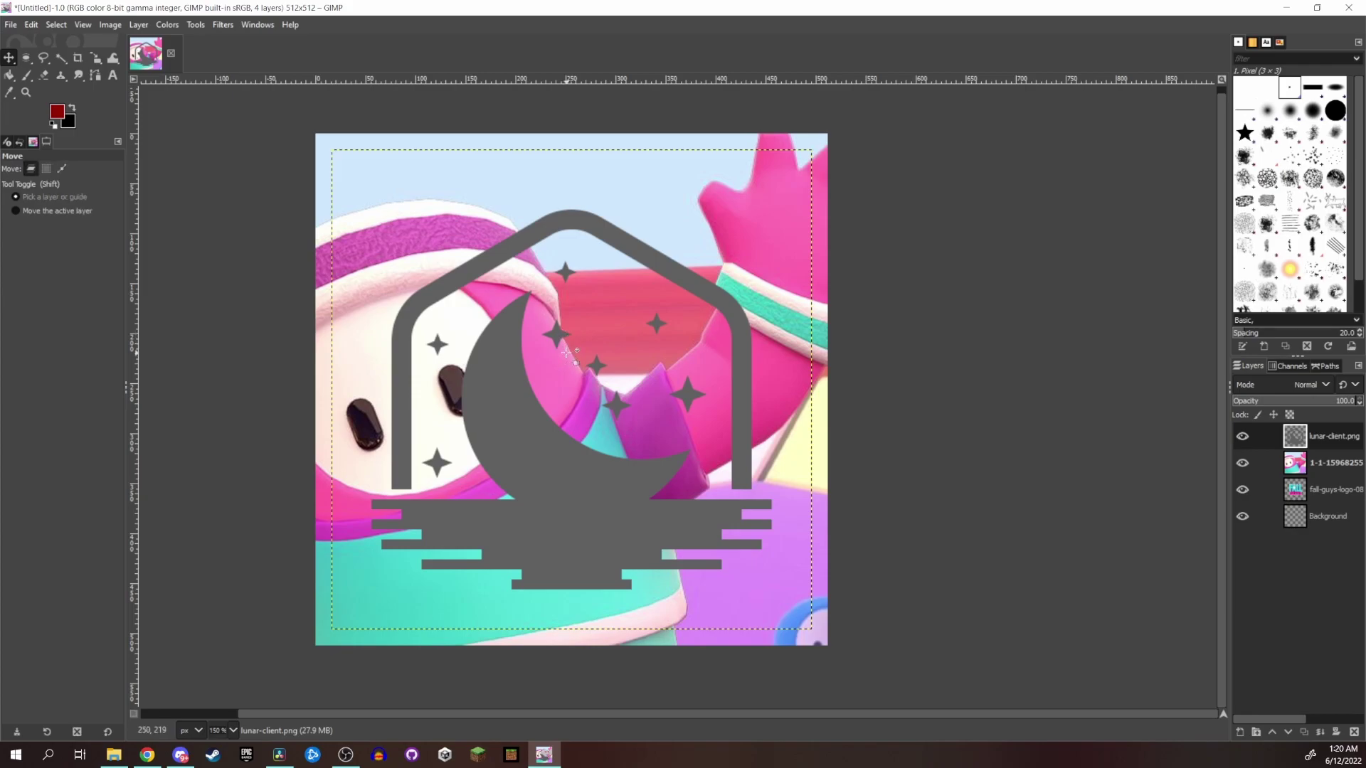
Step: Set up a white hard round Paintbrush at size 24
click(27, 74)
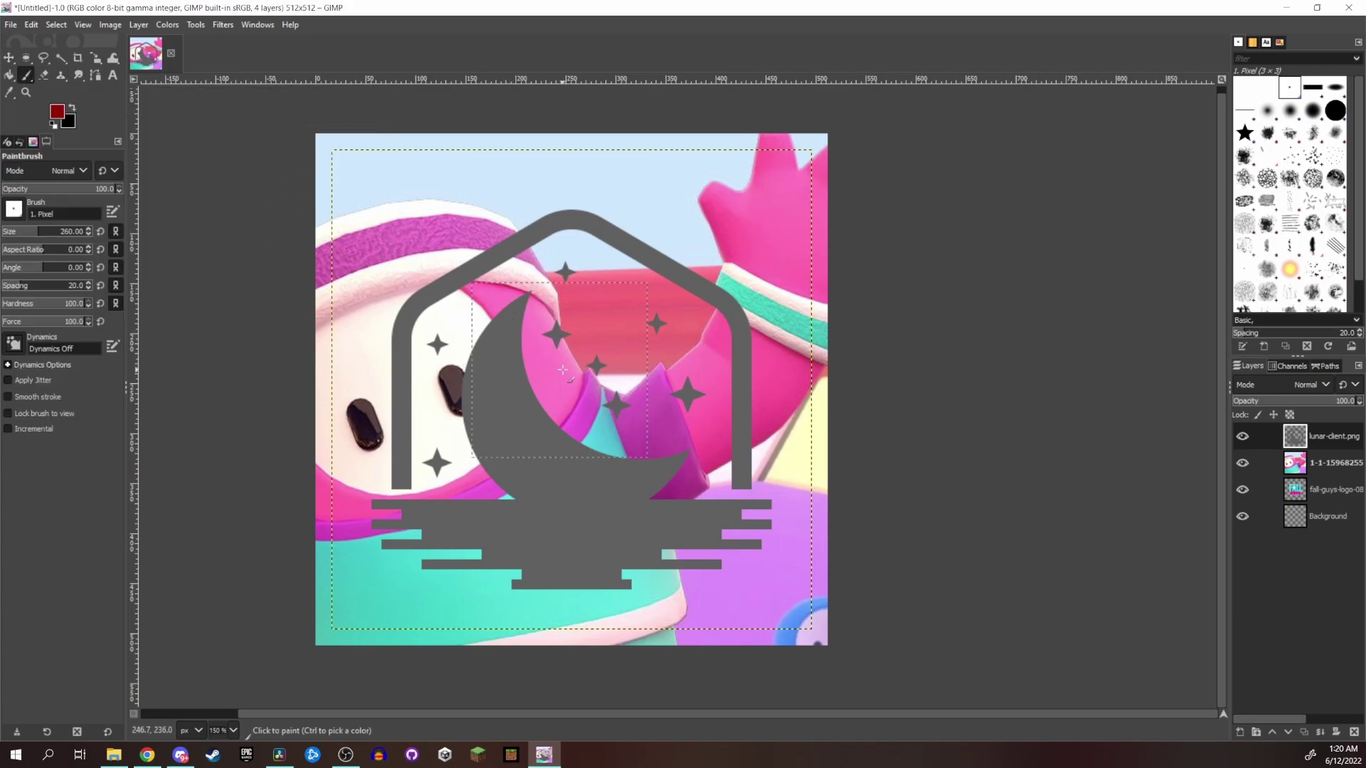
click(9, 211)
click(64, 253)
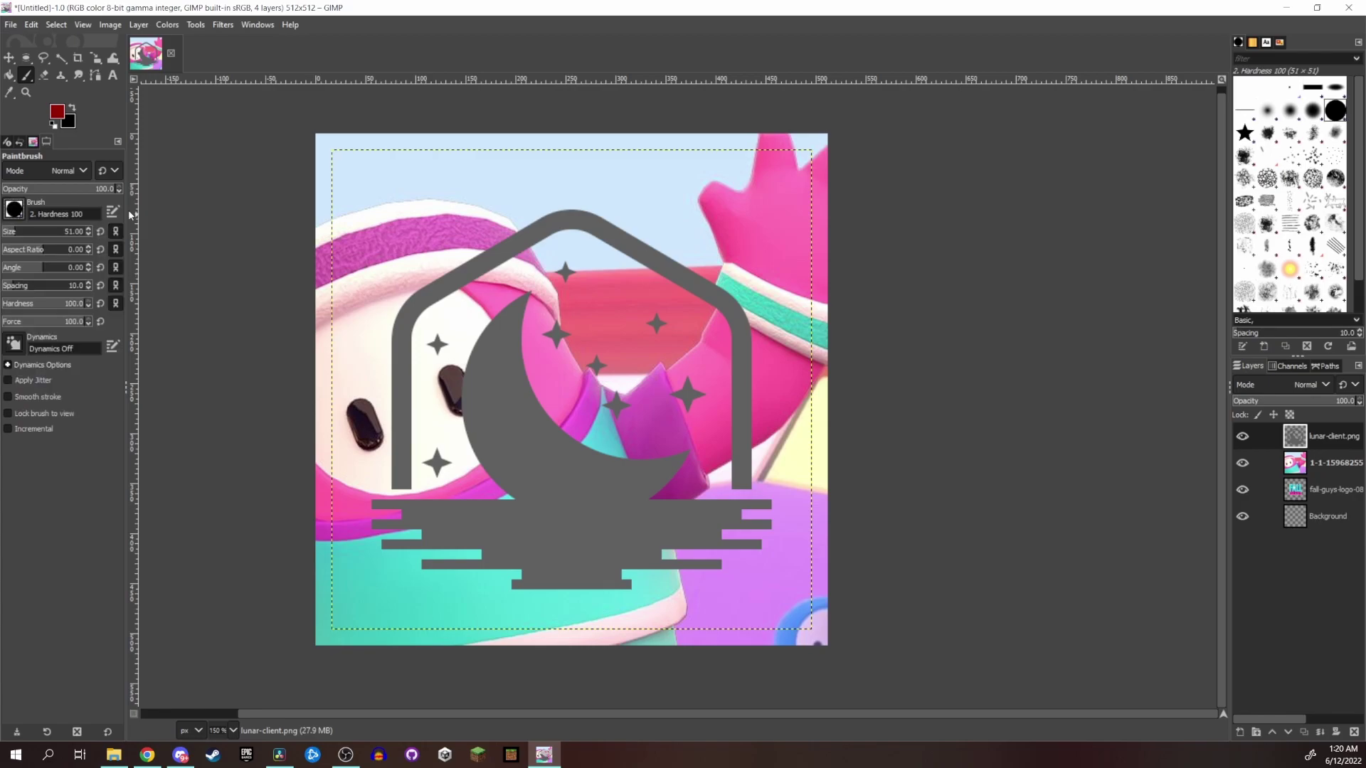
scroll(369, 498, up, 6)
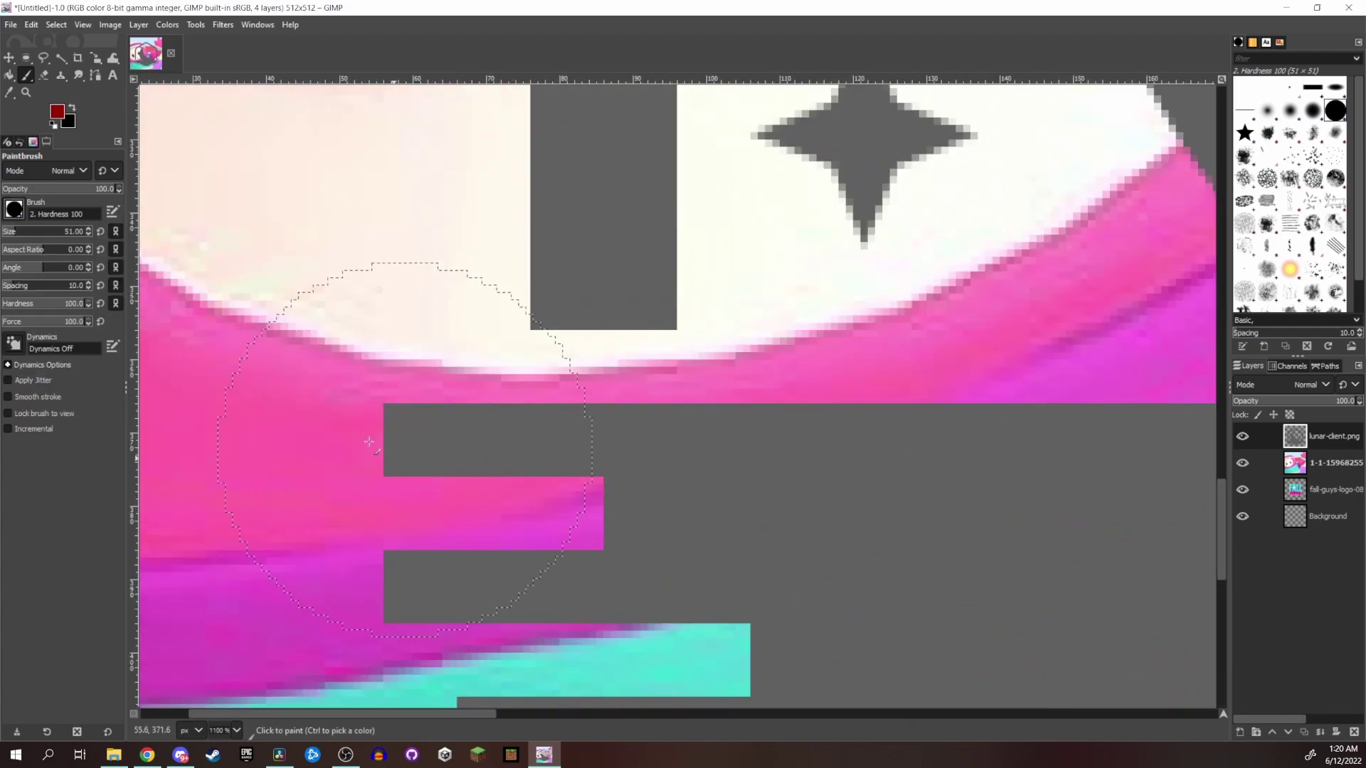
scroll(640, 271, down, 5)
scroll(616, 278, up, 7)
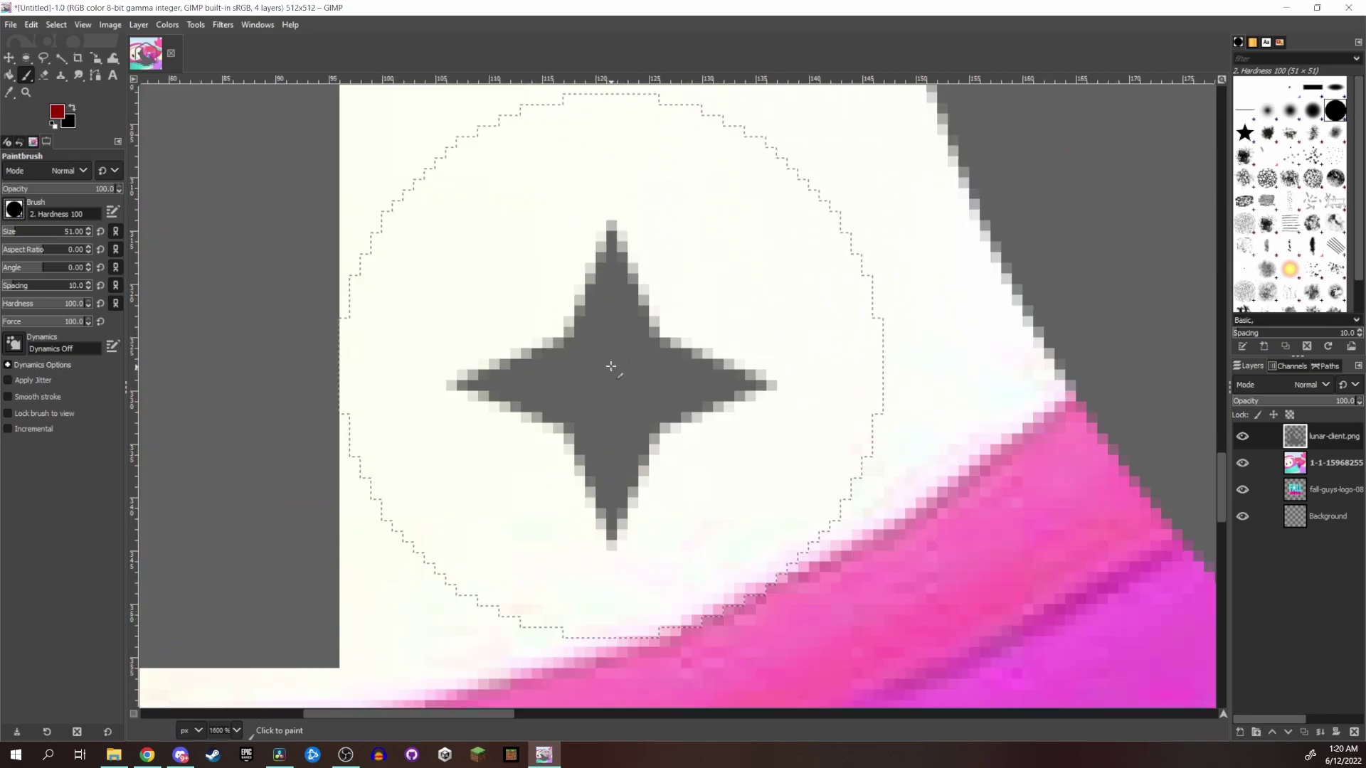
scroll(555, 345, down, 5)
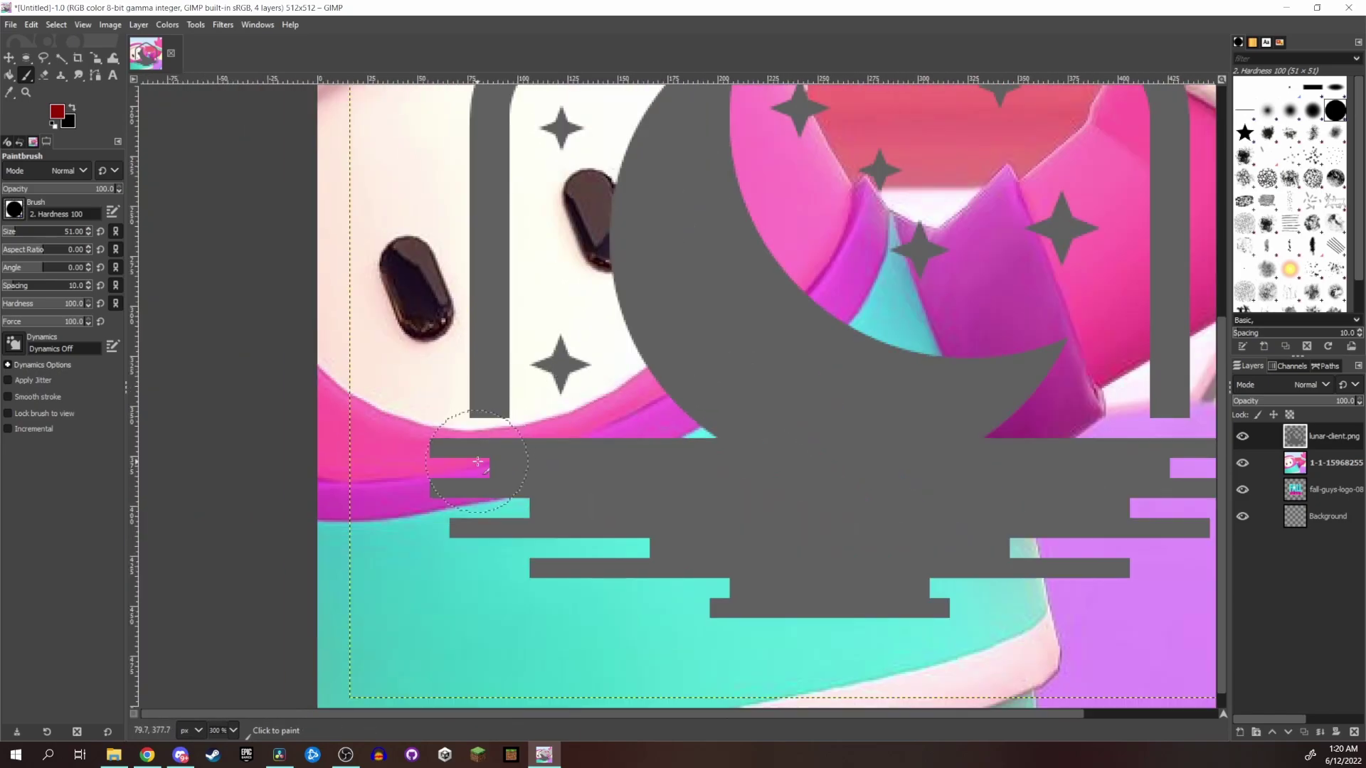
scroll(427, 453, up, 4)
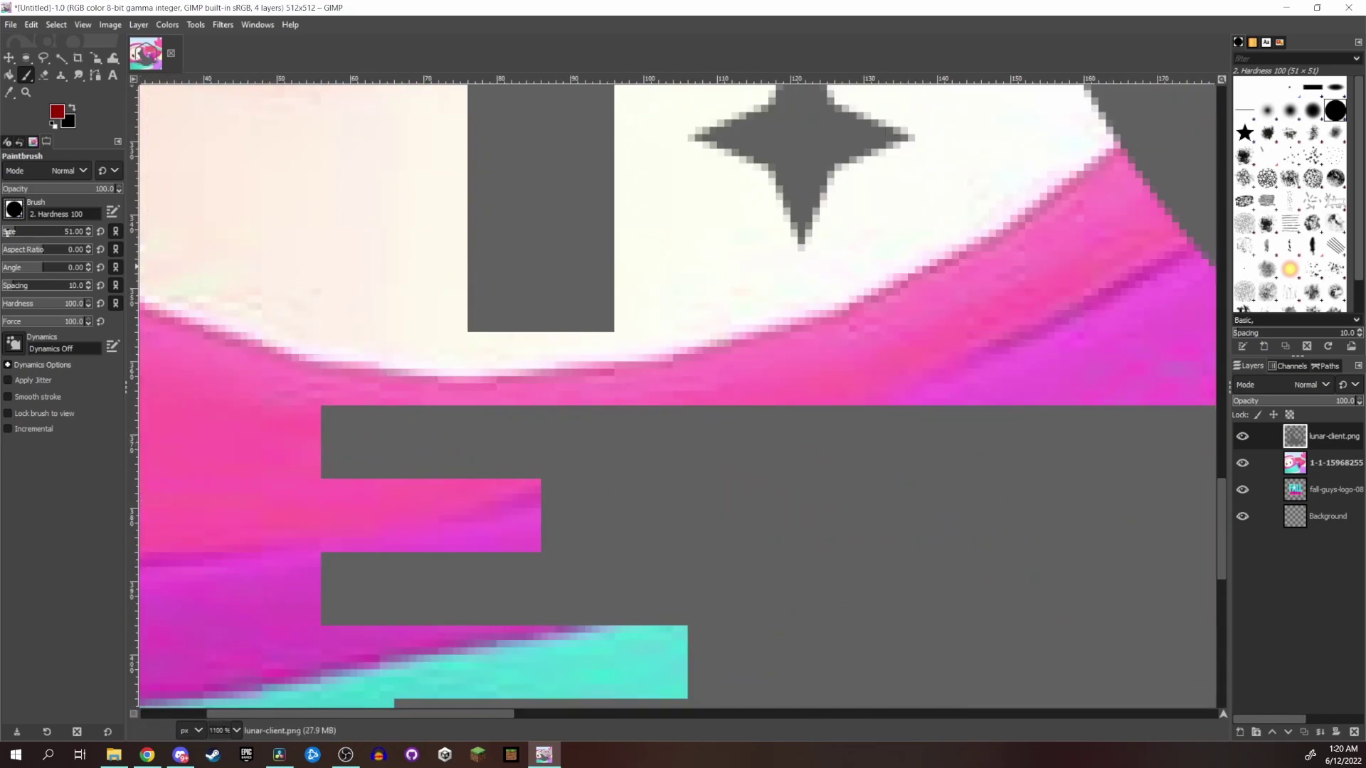
drag(8, 232, 6, 232)
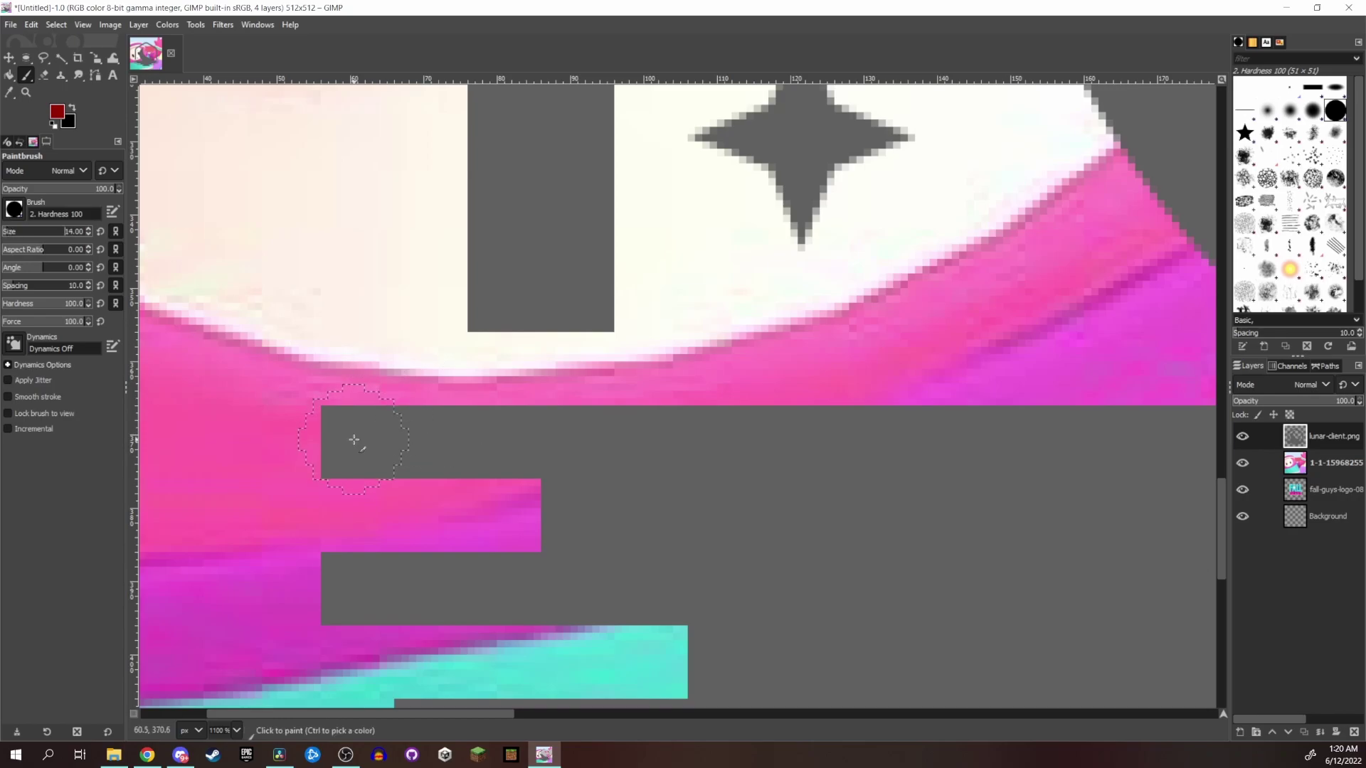
key(d)
key(x)
Step: Paint a straight white line over the dark gap, then paint the grey star white at size 2
click(359, 442)
key(shift)
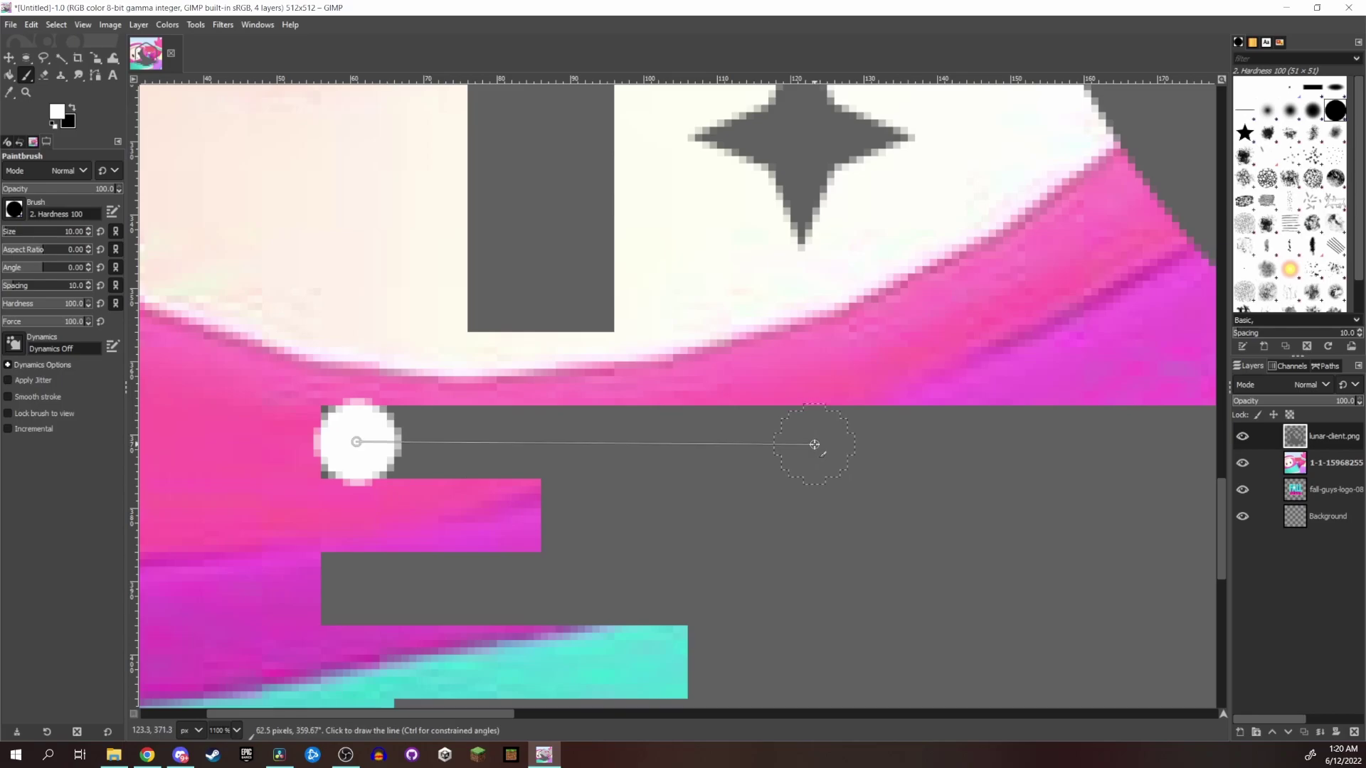
shift+click(814, 441)
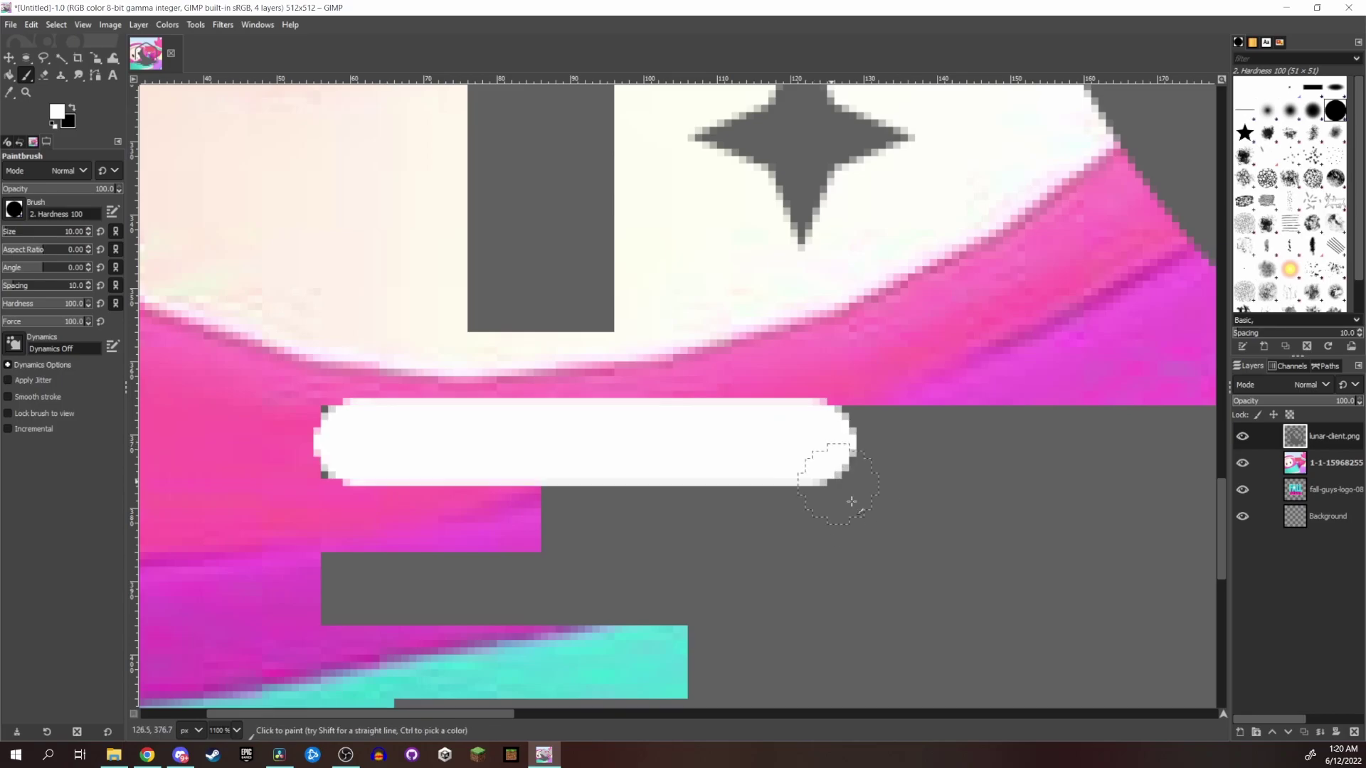
scroll(858, 399, up, 5)
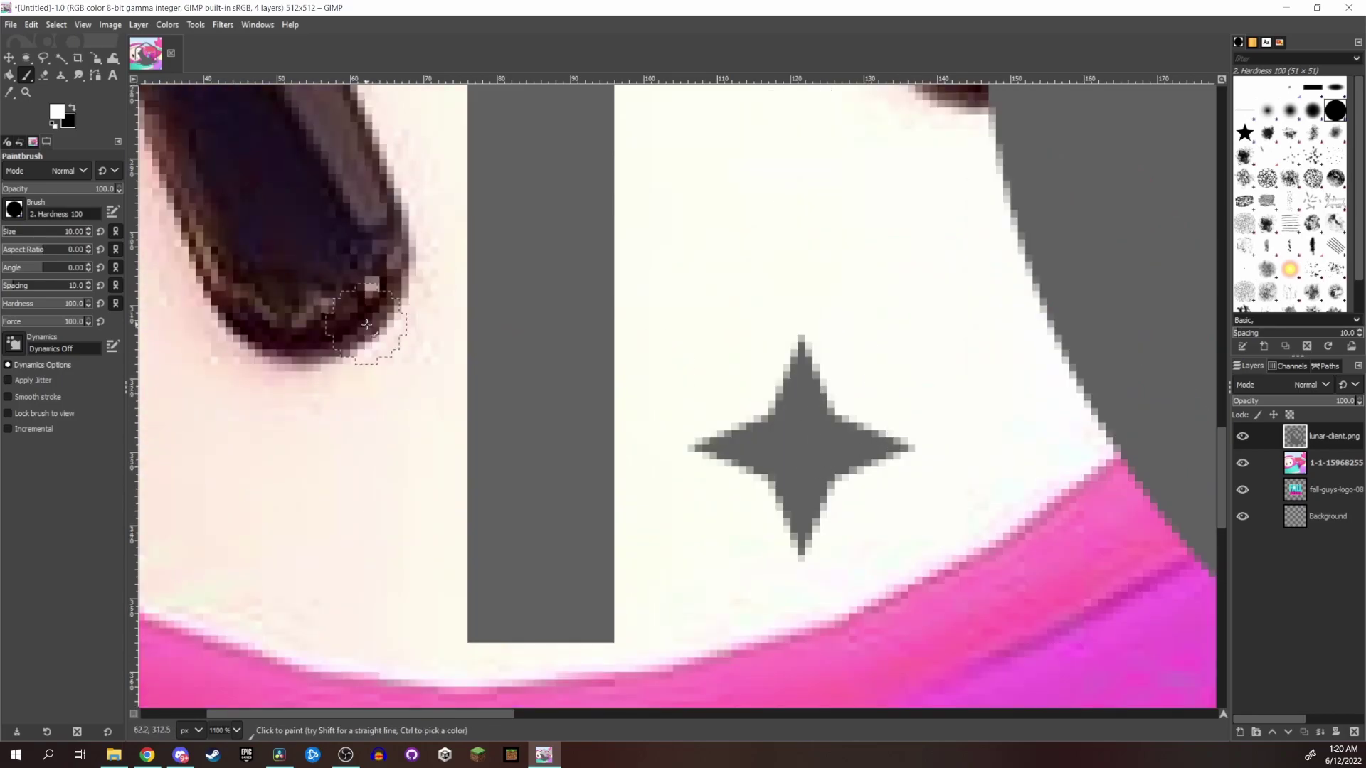
click(88, 234)
click(88, 234)
click(89, 234)
click(802, 546)
mouse_move(802, 552)
mouse_down()
mouse_move(700, 452)
mouse_move(803, 352)
mouse_move(866, 443)
mouse_move(818, 487)
mouse_move(759, 460)
mouse_move(791, 461)
mouse_up()
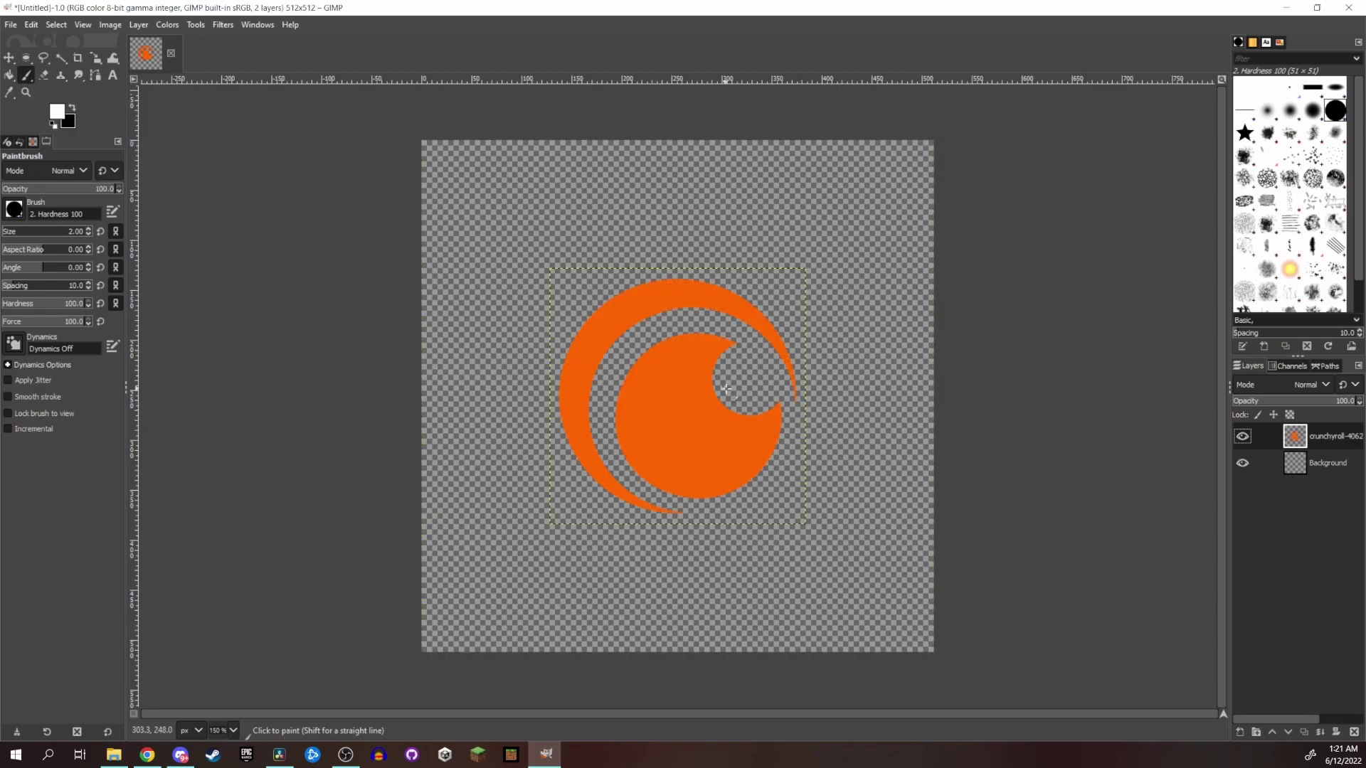
Step: Scale the Crunchyroll logo layer to a width of 512
scroll(701, 407, up, 1)
scroll(680, 419, down, 2)
scroll(711, 427, up, 1)
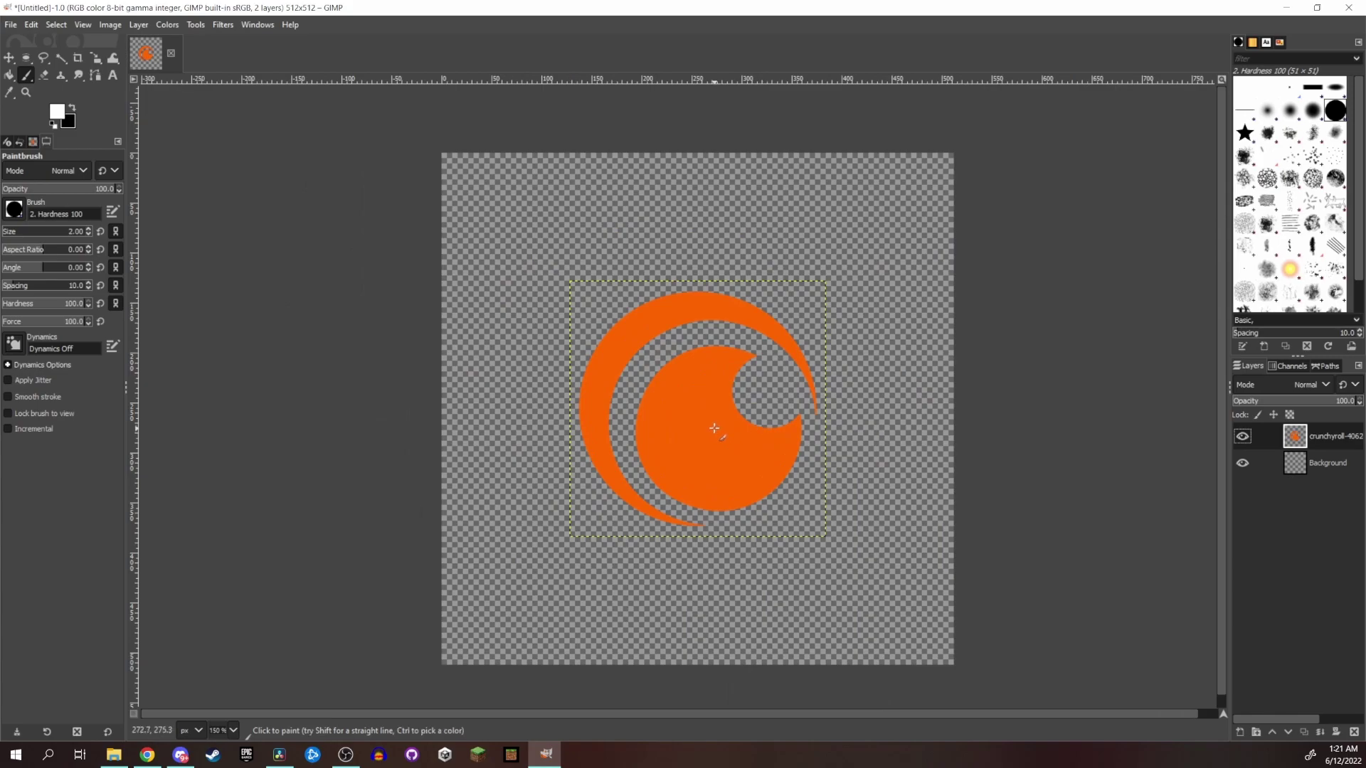
click(96, 58)
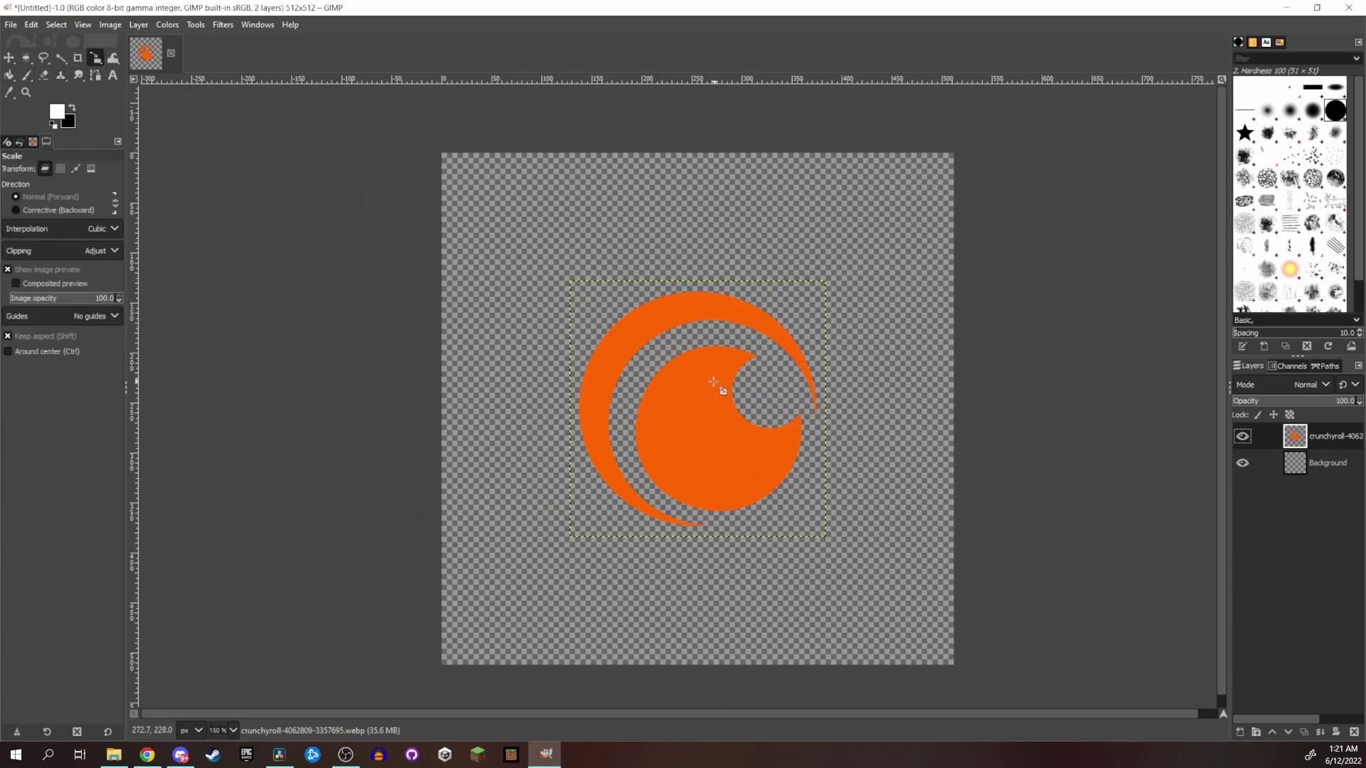
click(694, 406)
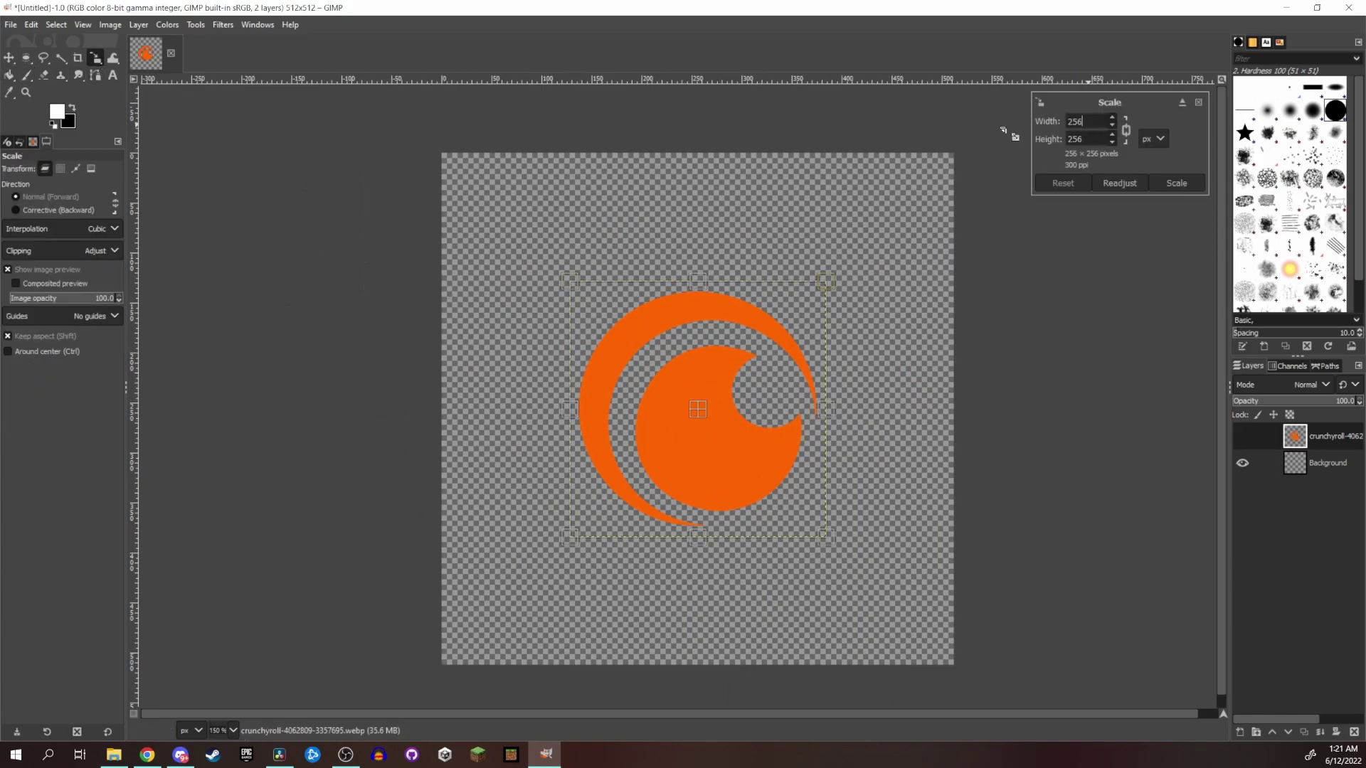
double_click(1095, 118)
text(512)
click(1176, 183)
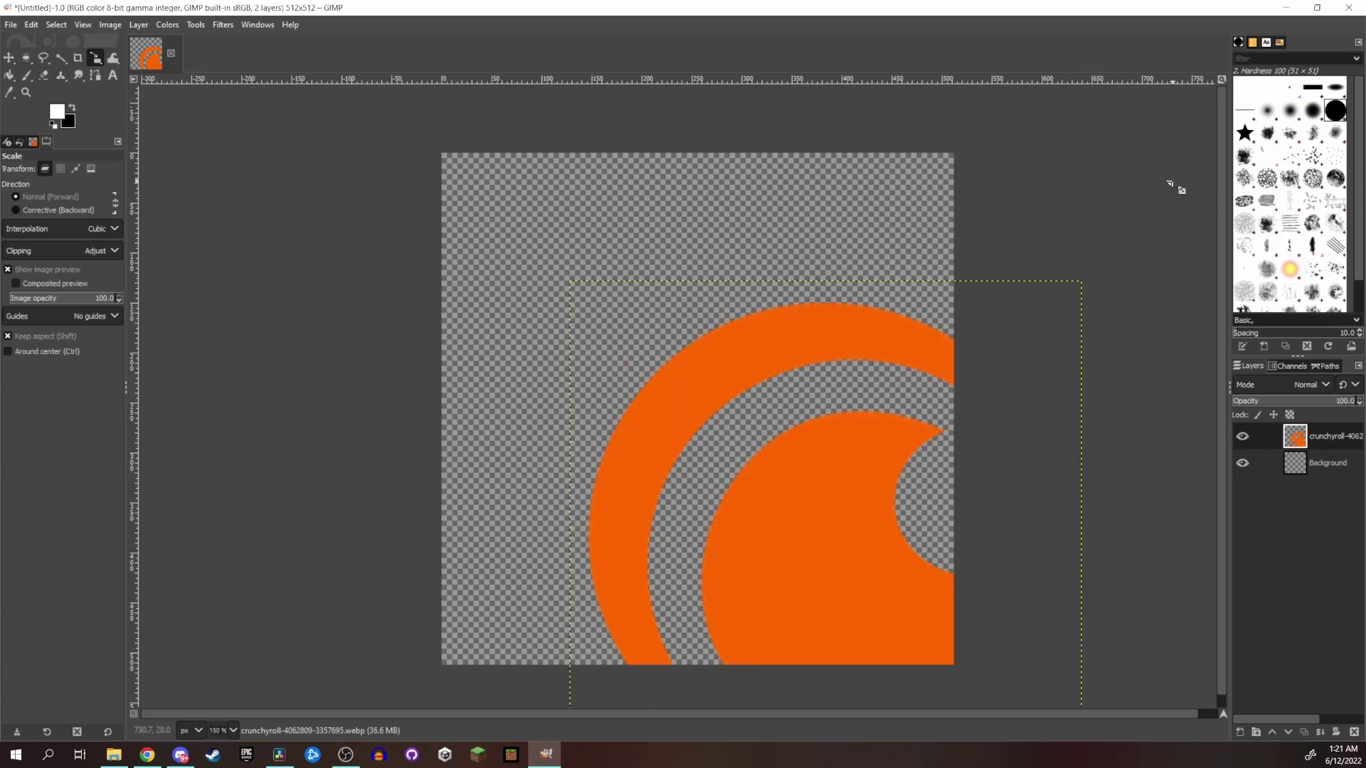
Step: Move the enlarged logo so it fills the canvas
click(8, 57)
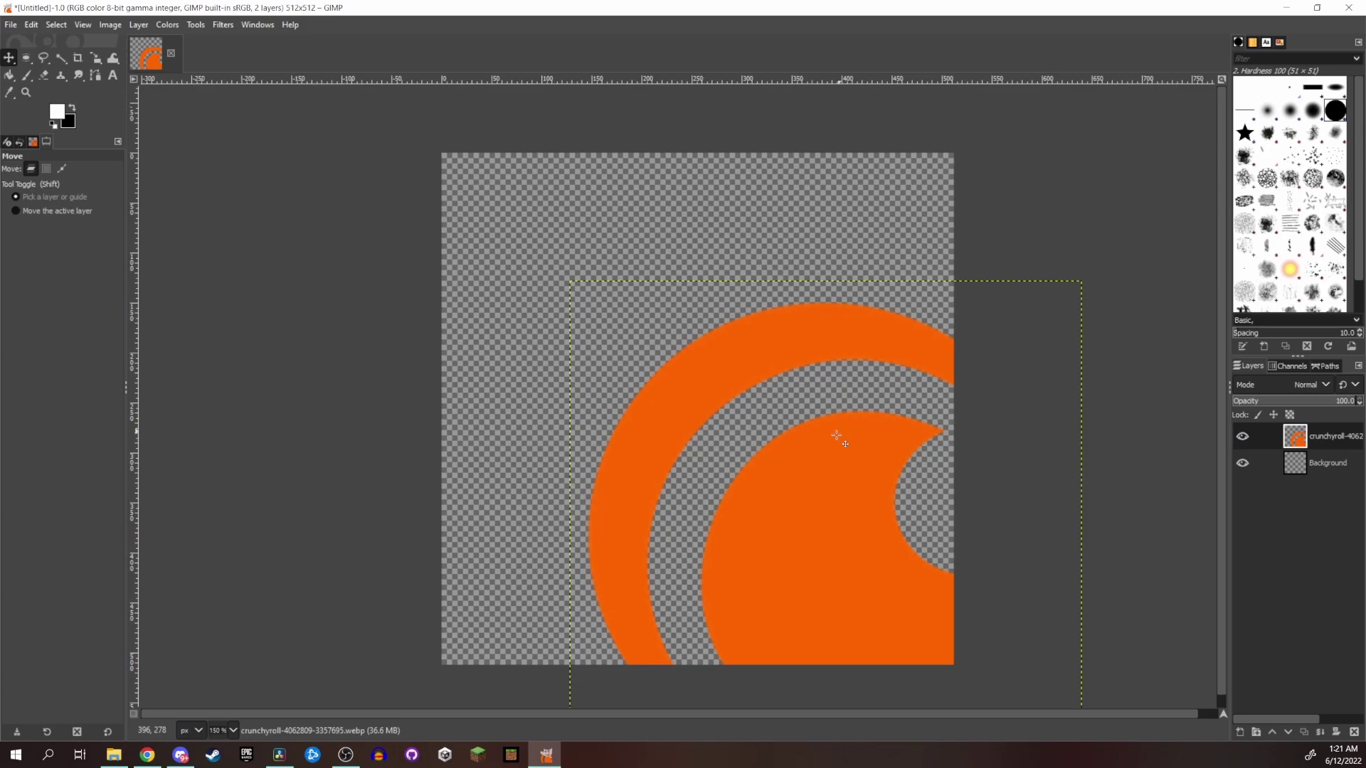
drag(854, 541, 732, 405)
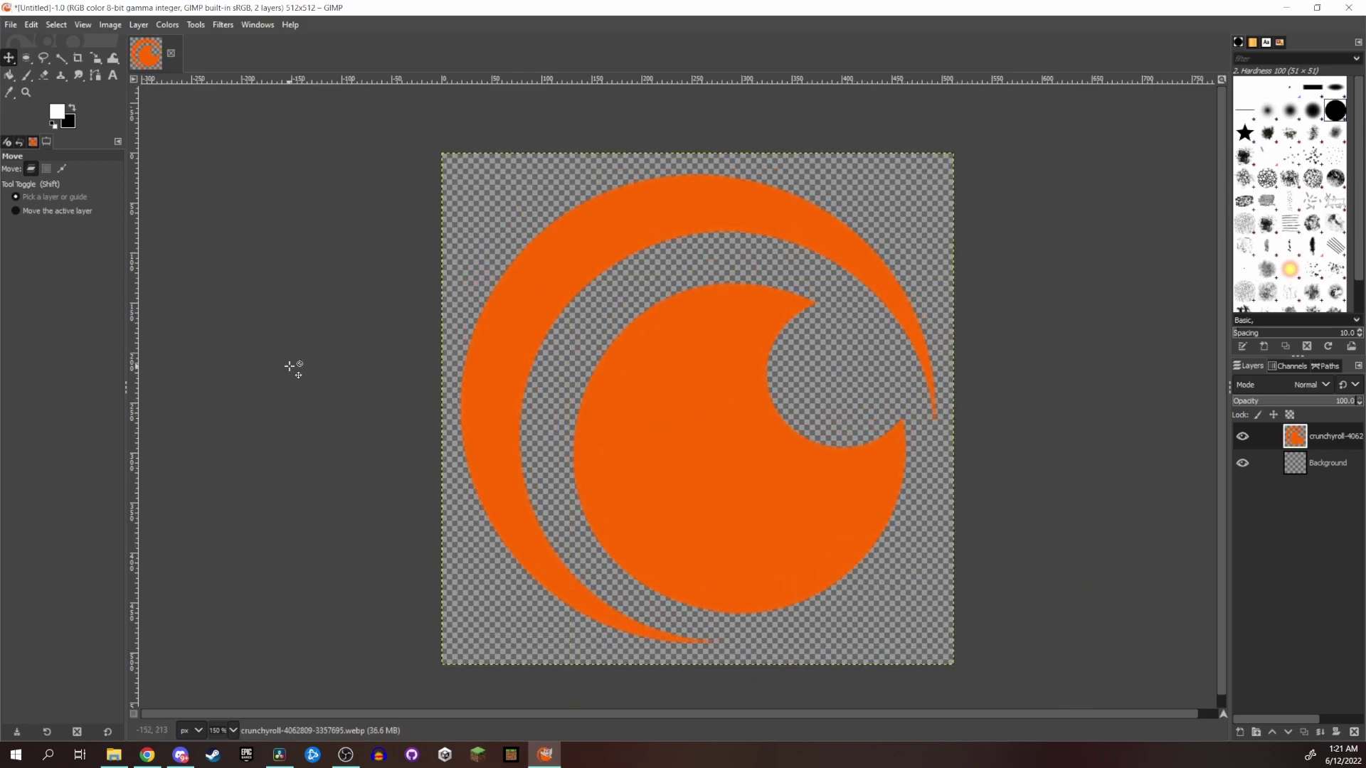
key(p)
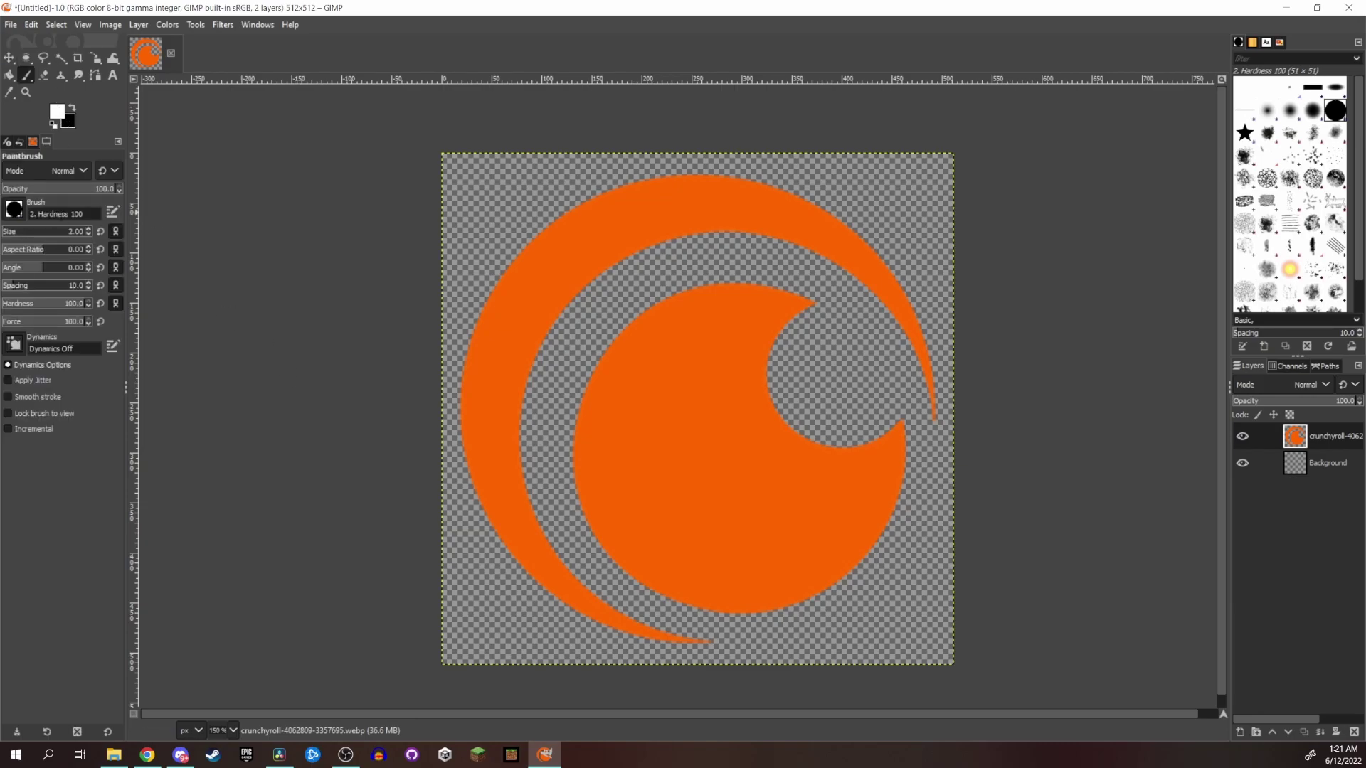
Step: On a new layer, paint a white disc over the logo's bite with a brush of about 160
drag(39, 236, 60, 235)
scroll(87, 233, down, 6)
scroll(610, 420, up, 2)
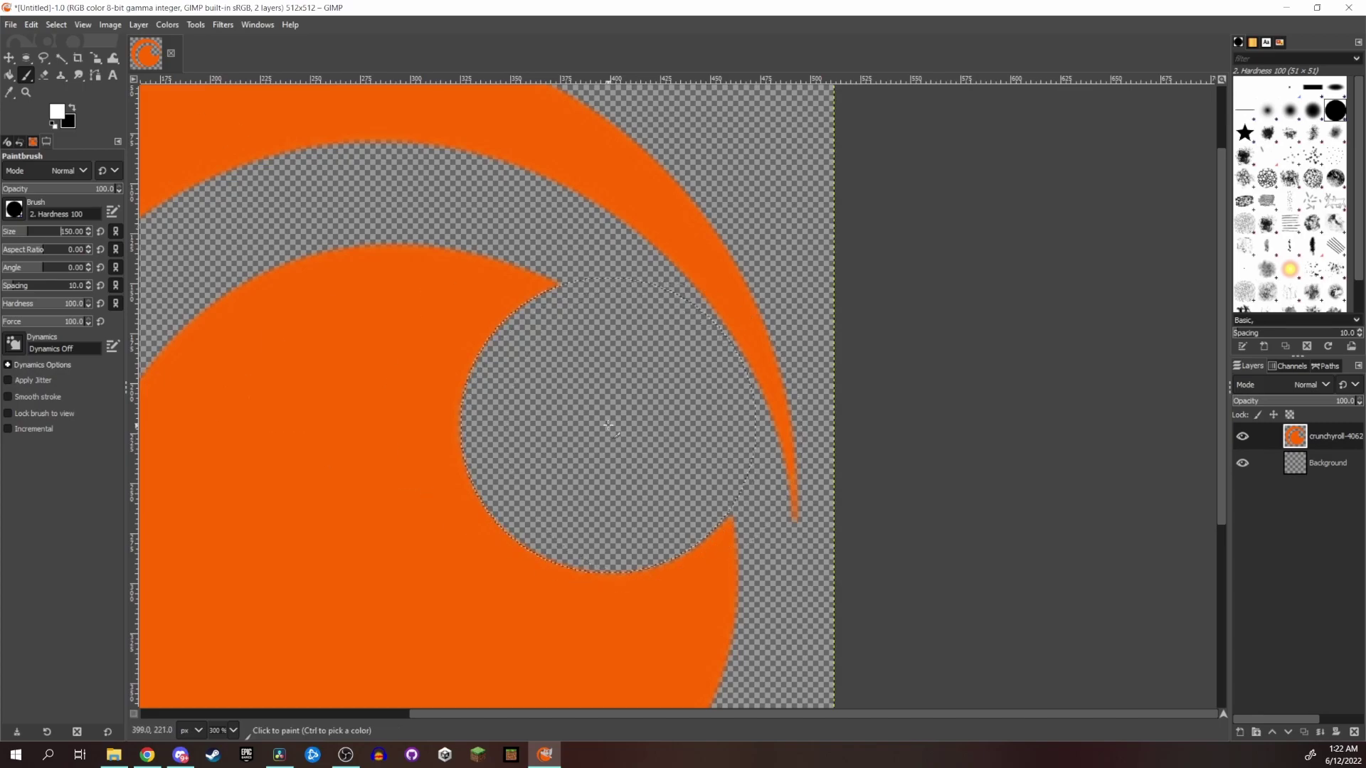
click(1241, 732)
key(Return)
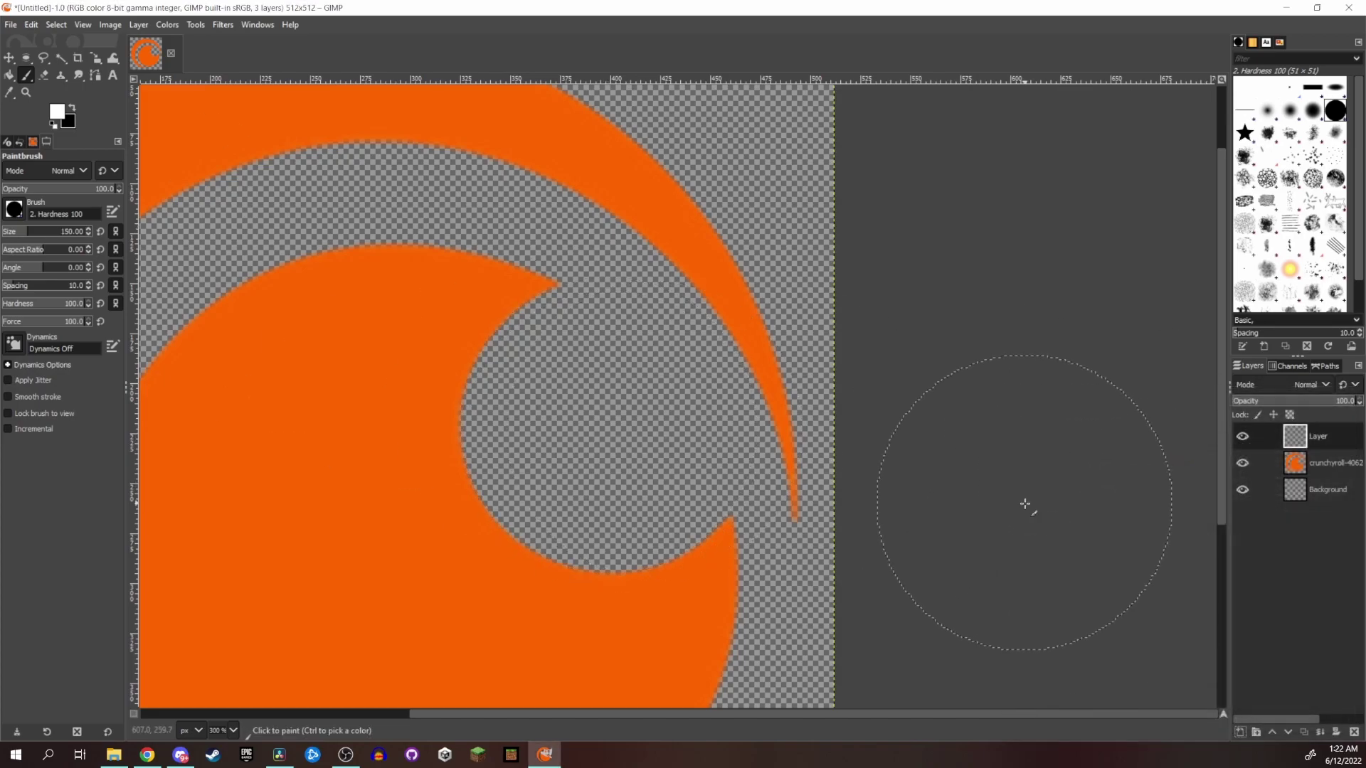
click(611, 425)
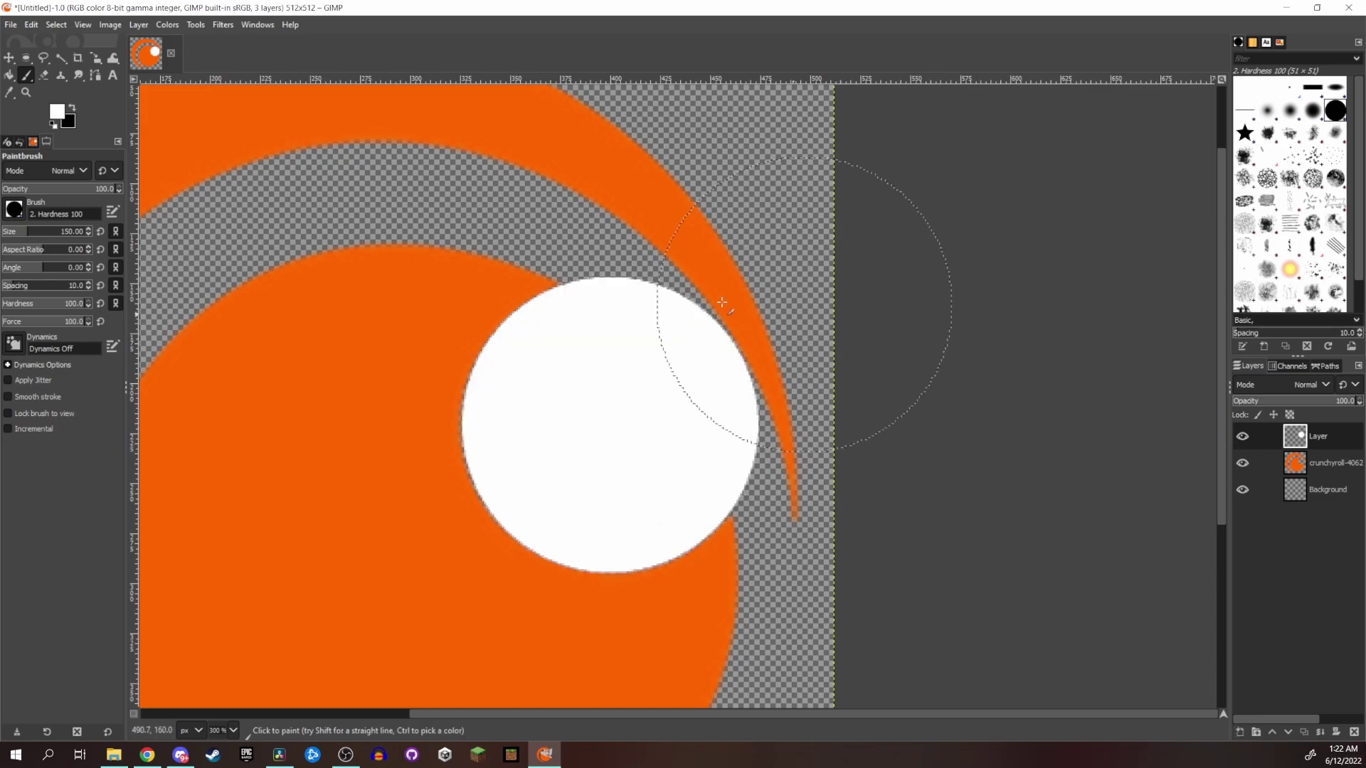
Step: On new Layer #1 placed below, paint a larger white disc over the inner orange circle
scroll(425, 431, down, 1)
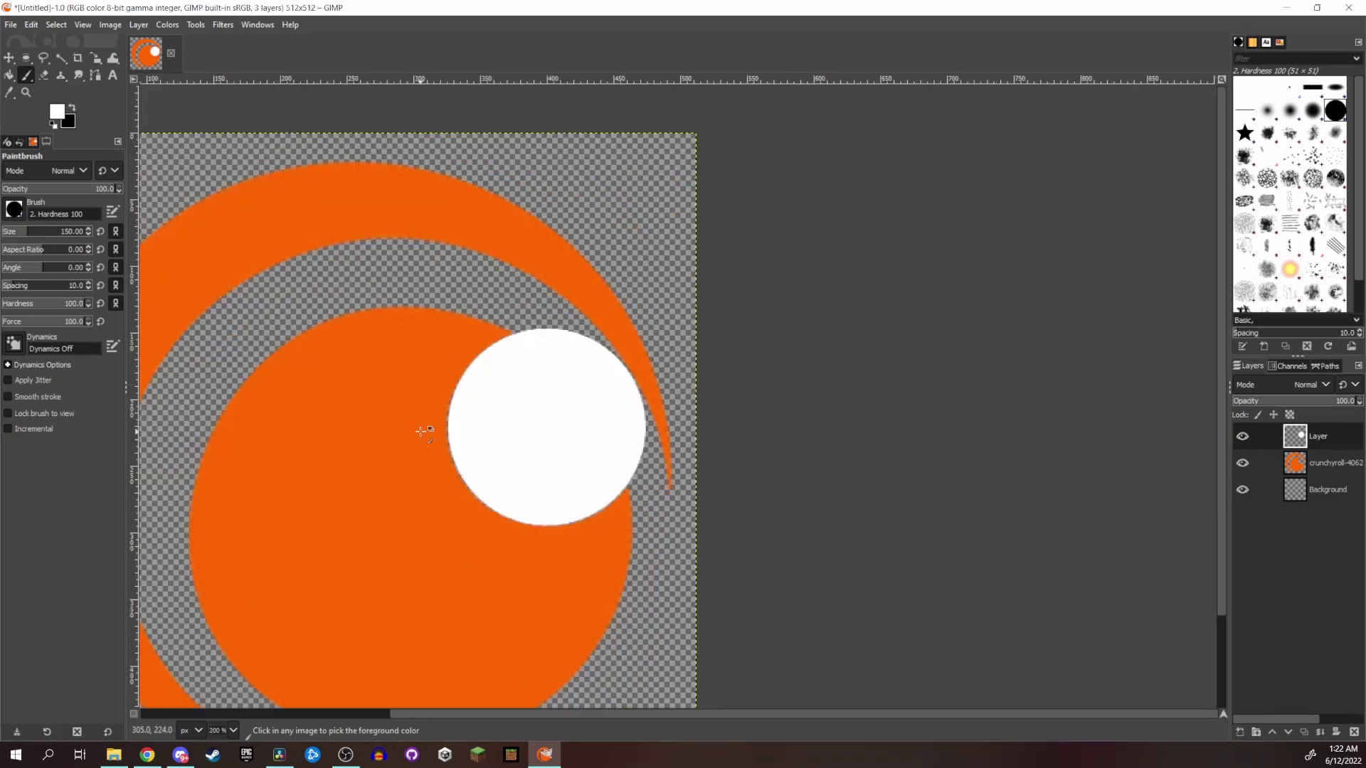
click(1240, 732)
key(Return)
drag(1322, 458, 1309, 467)
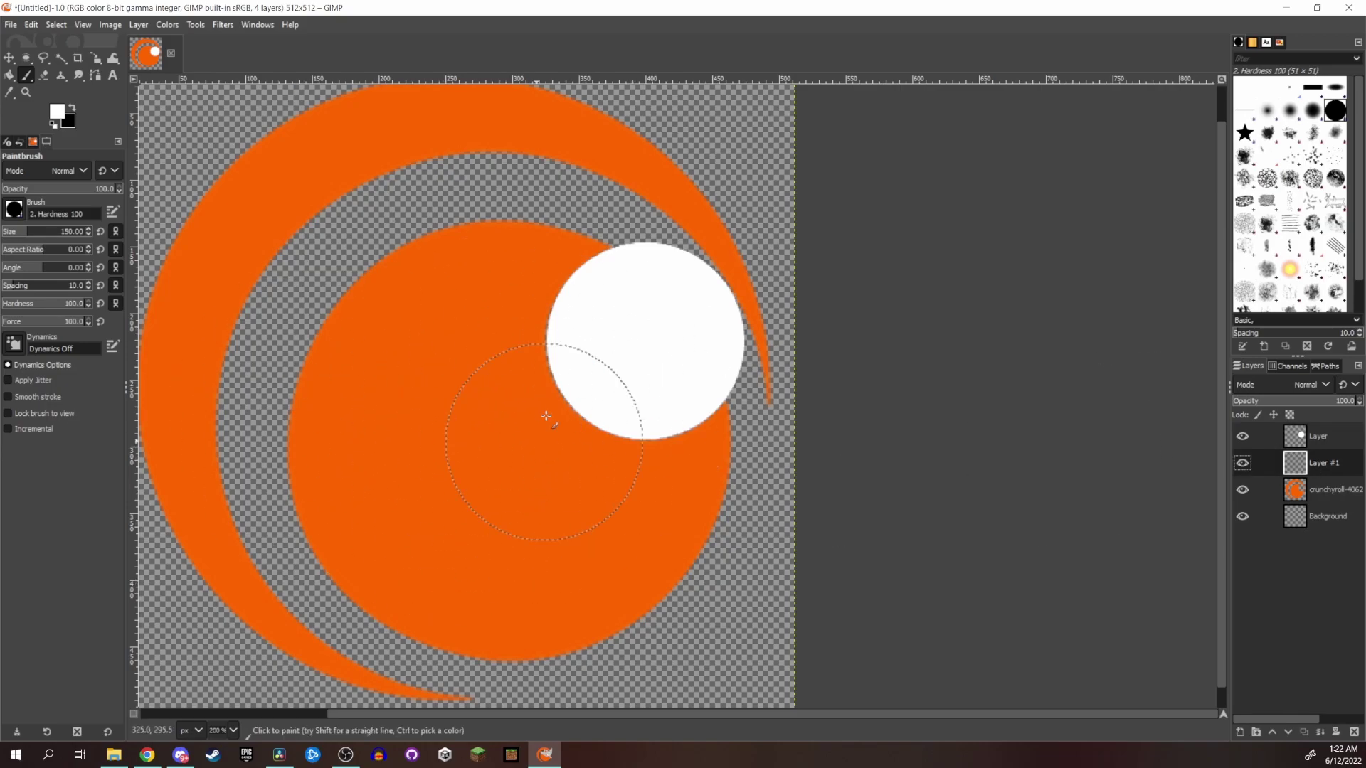
drag(71, 231, 93, 211)
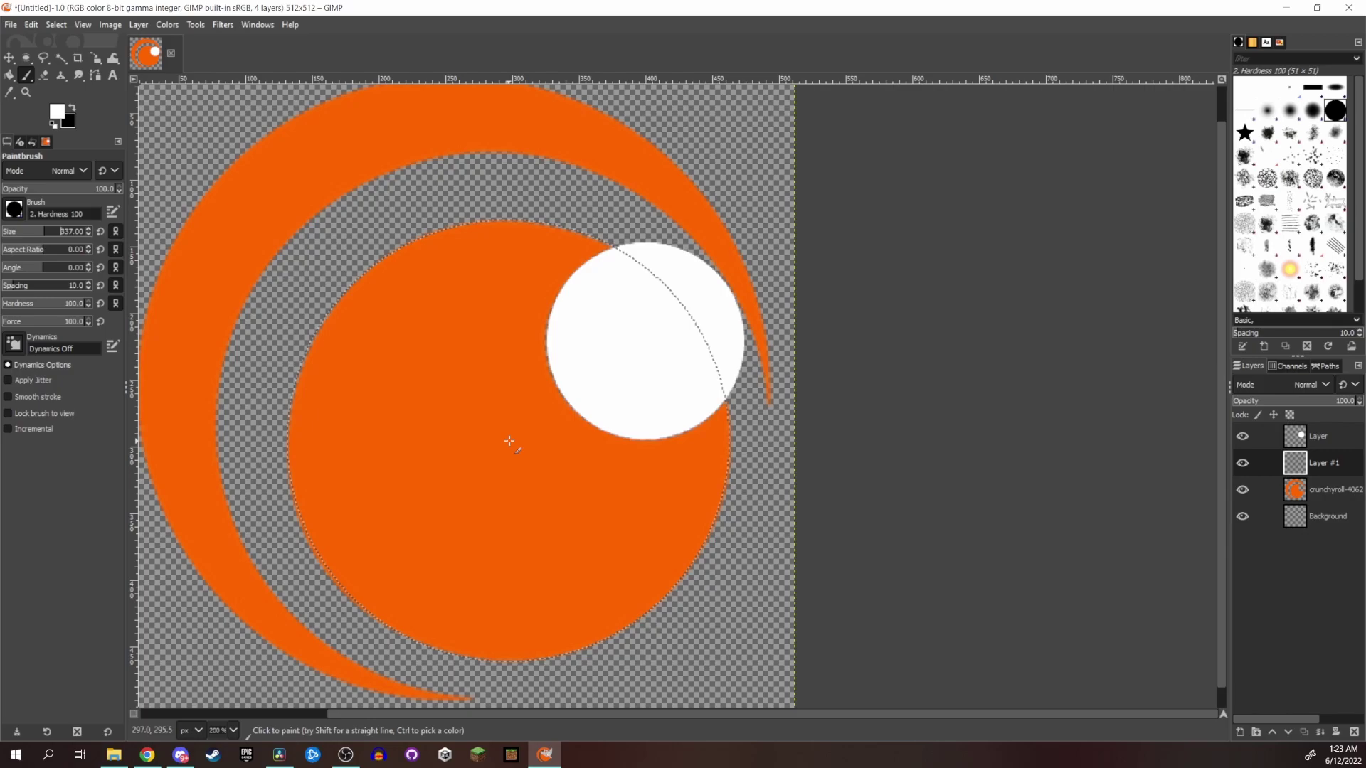
click(510, 442)
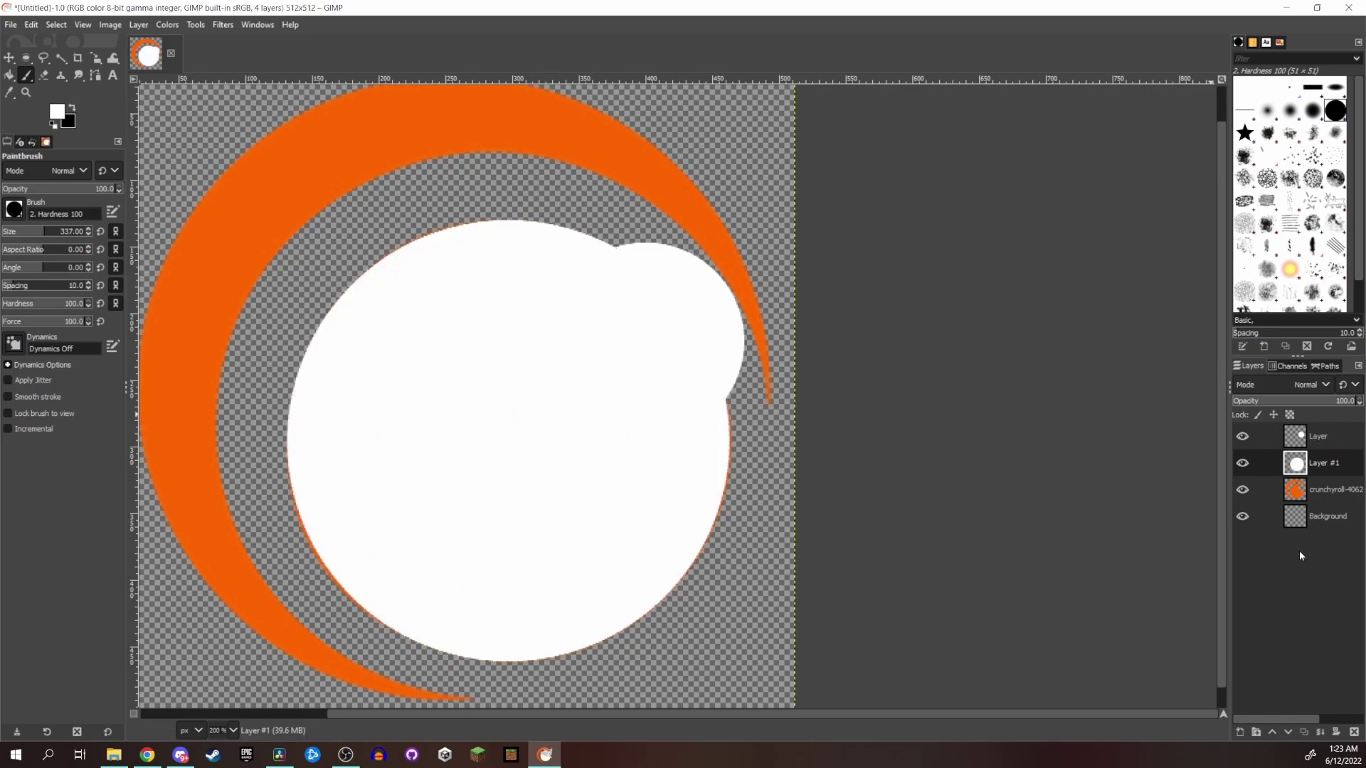
Step: Put the circle layer in a new layer group and set the small circle layer to Erase mode
click(1257, 733)
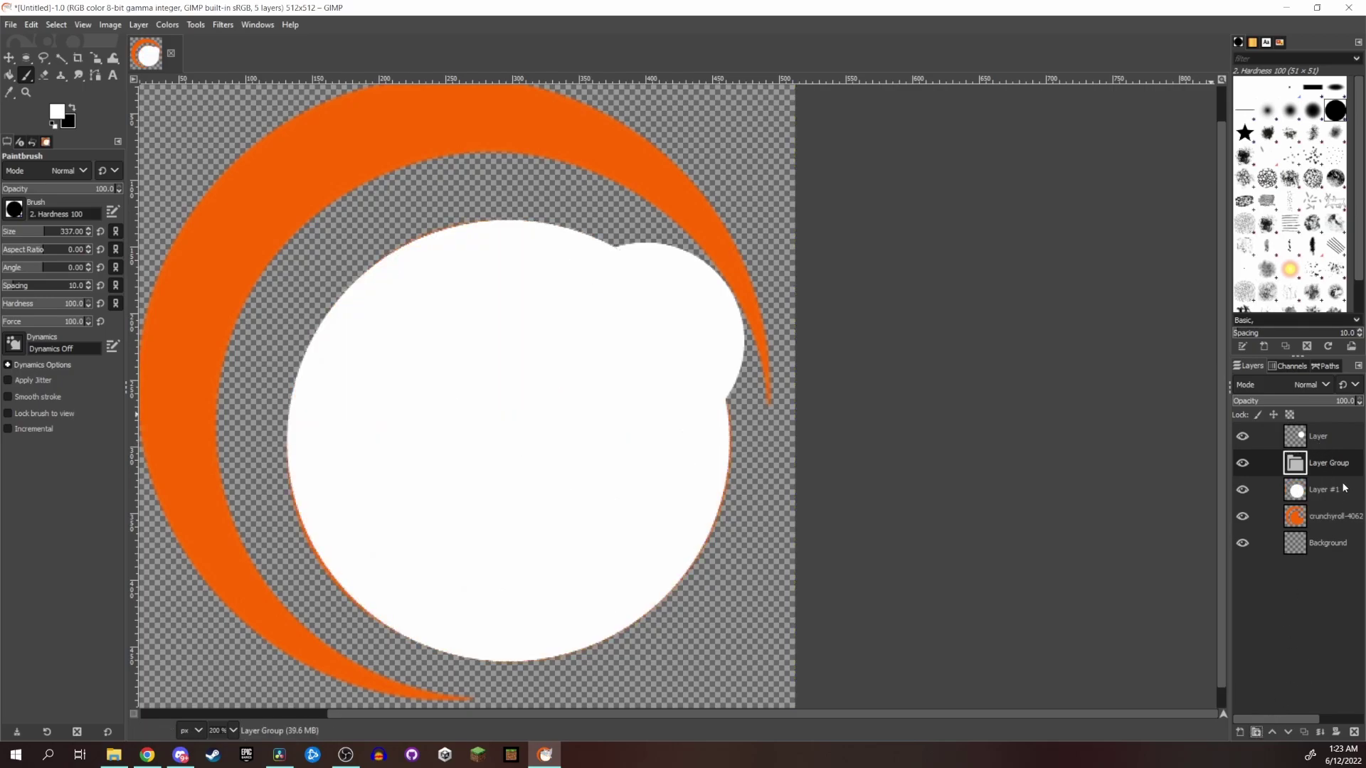
drag(1320, 436, 1322, 491)
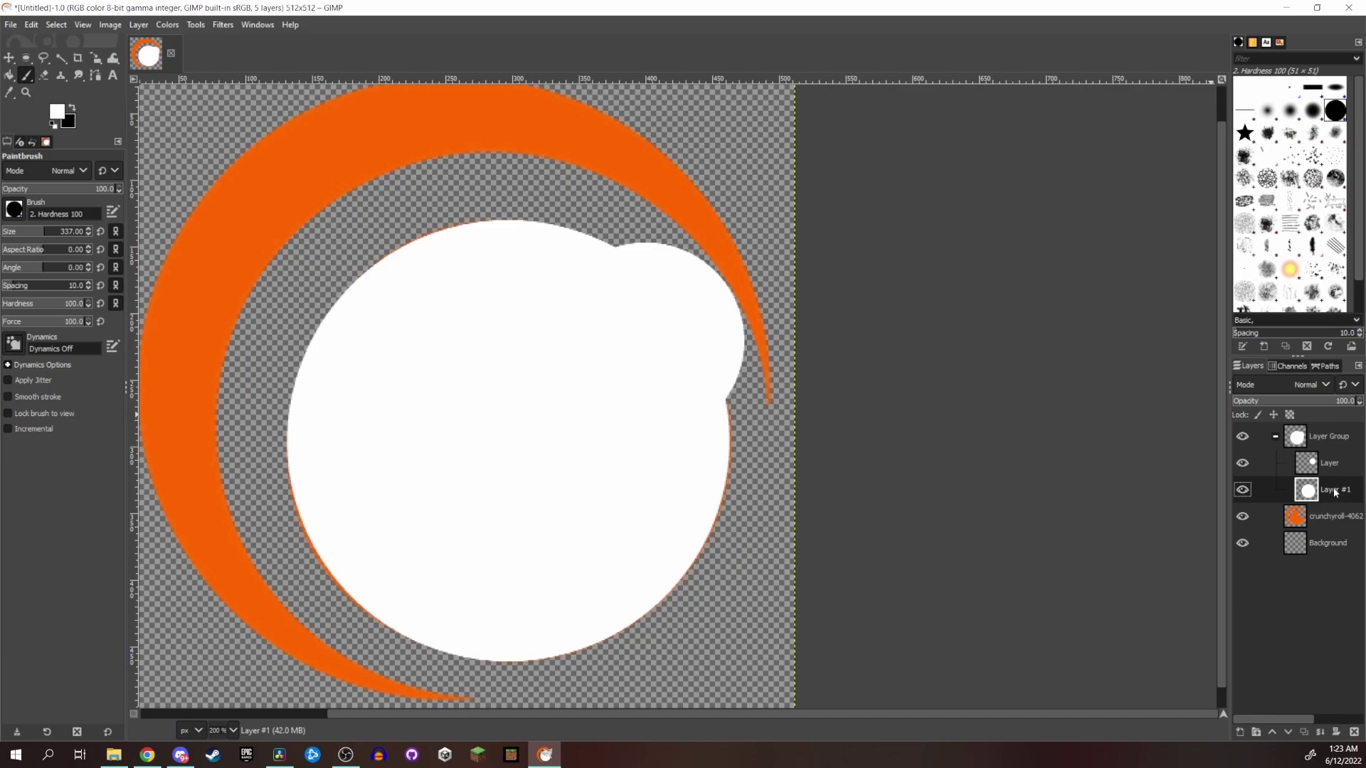
click(1325, 466)
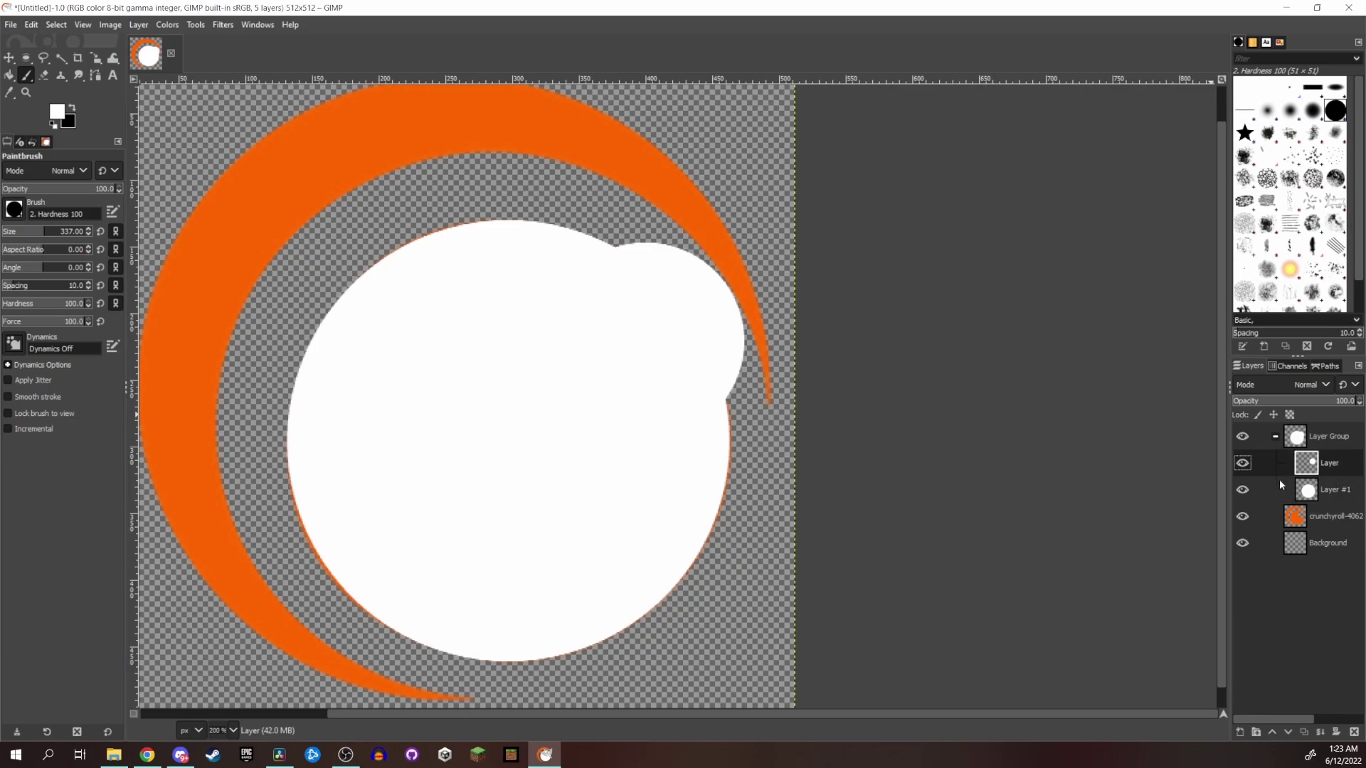
click(1294, 382)
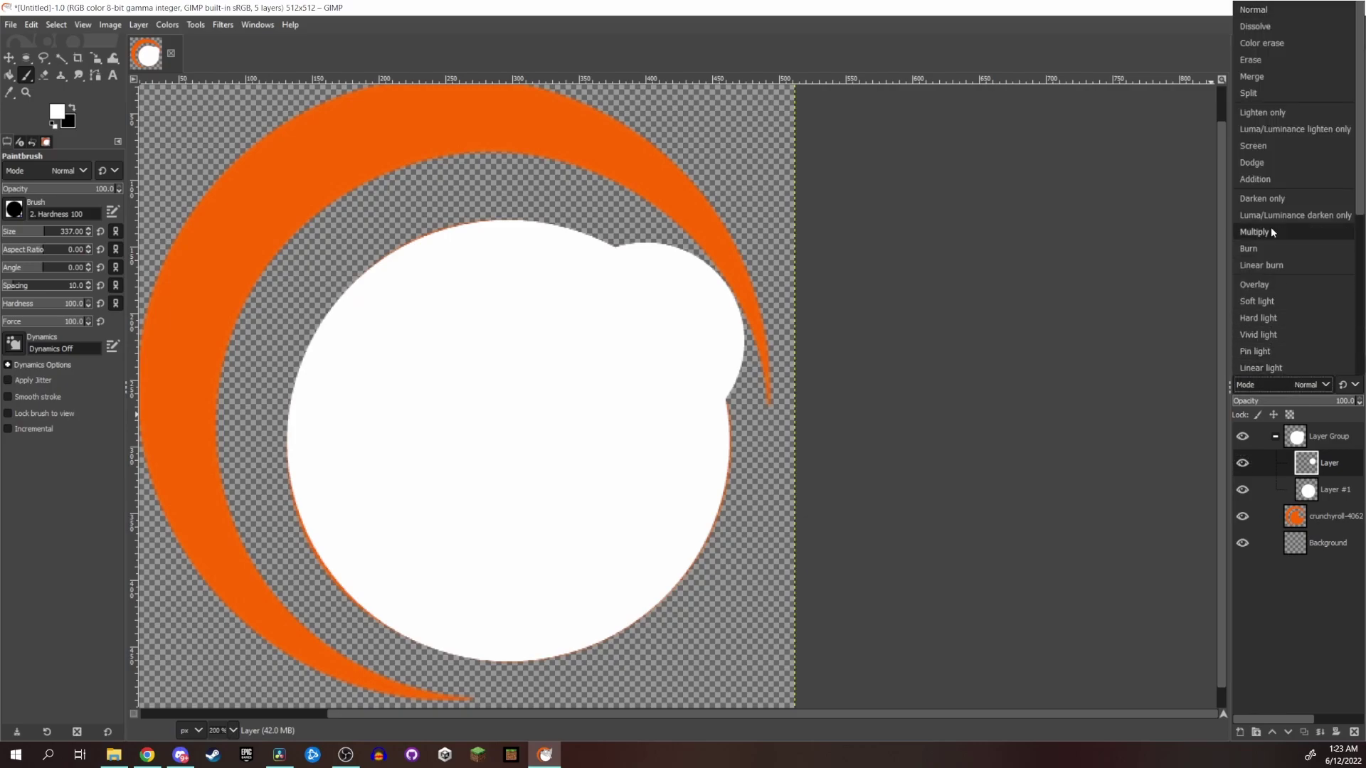
click(1262, 59)
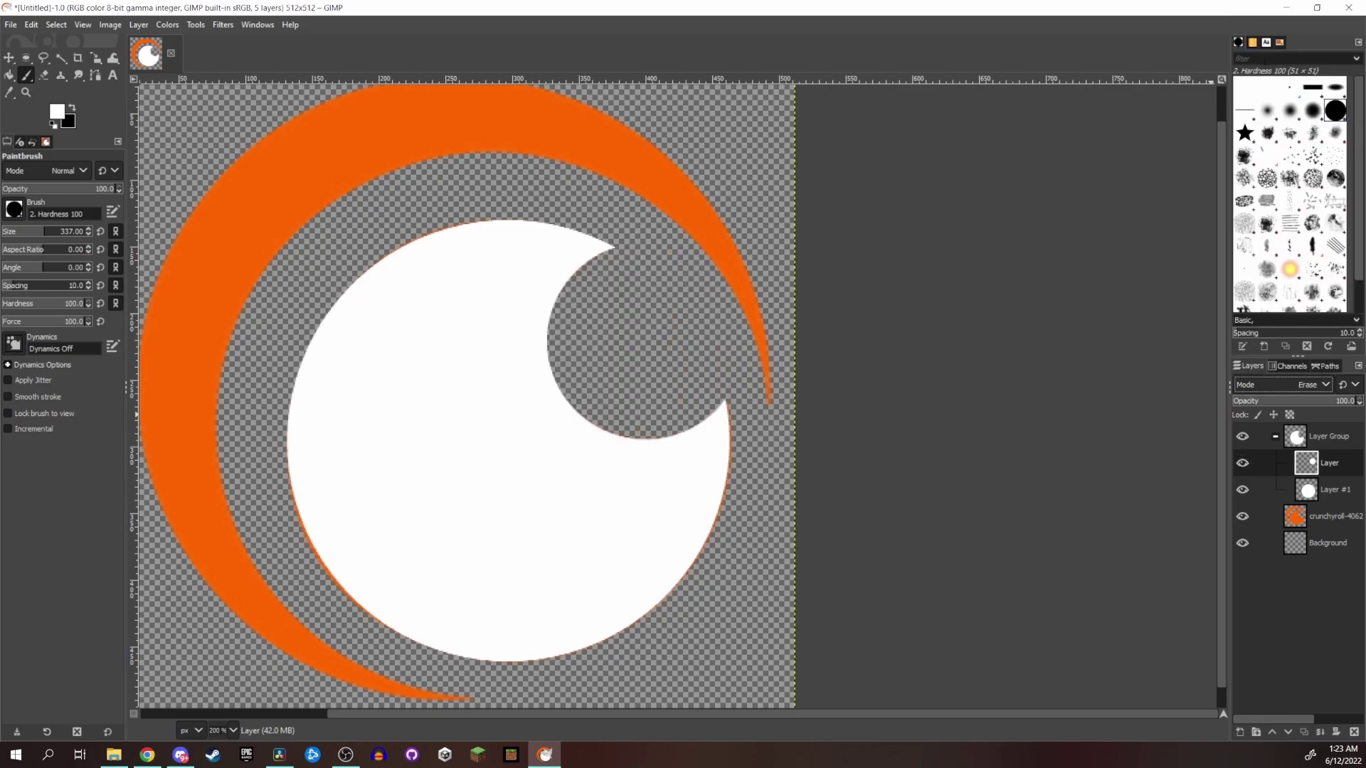
scroll(455, 391, down, 2)
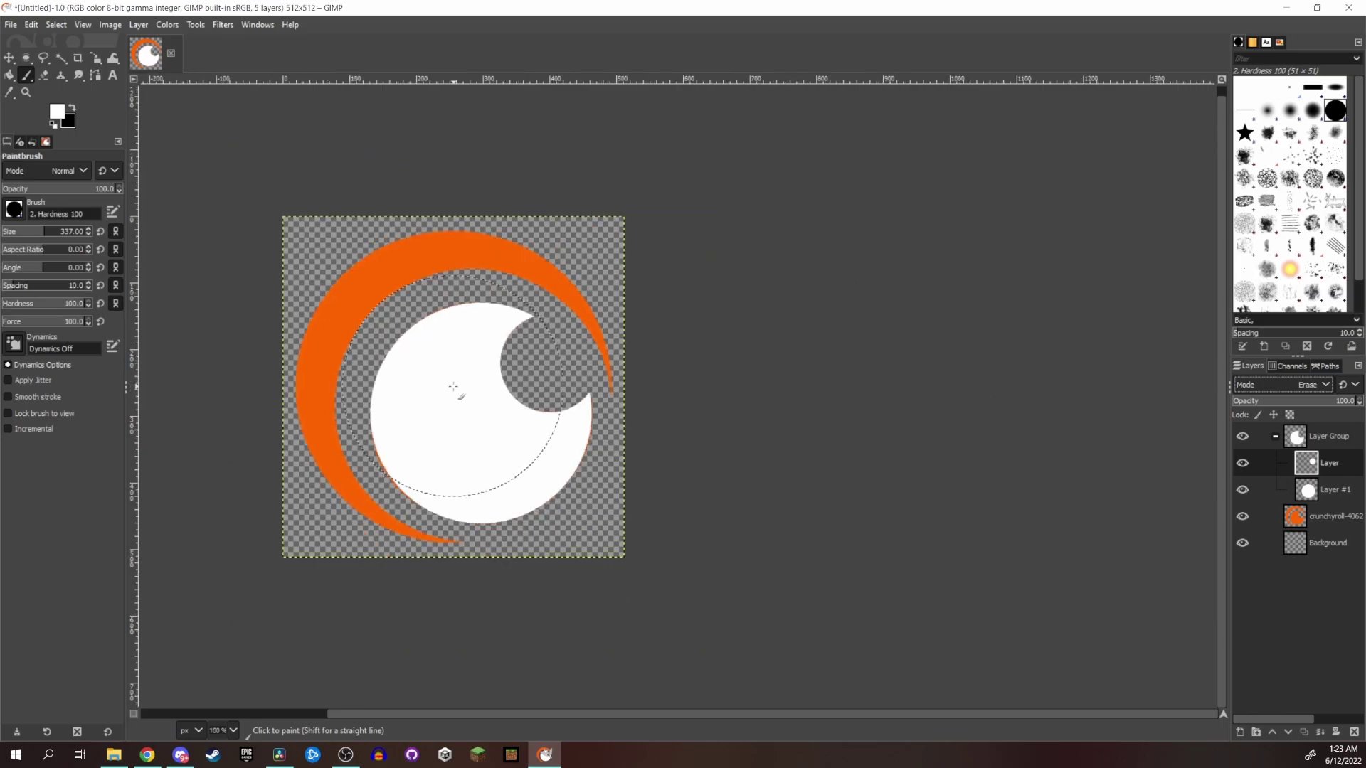
scroll(430, 360, up, 1)
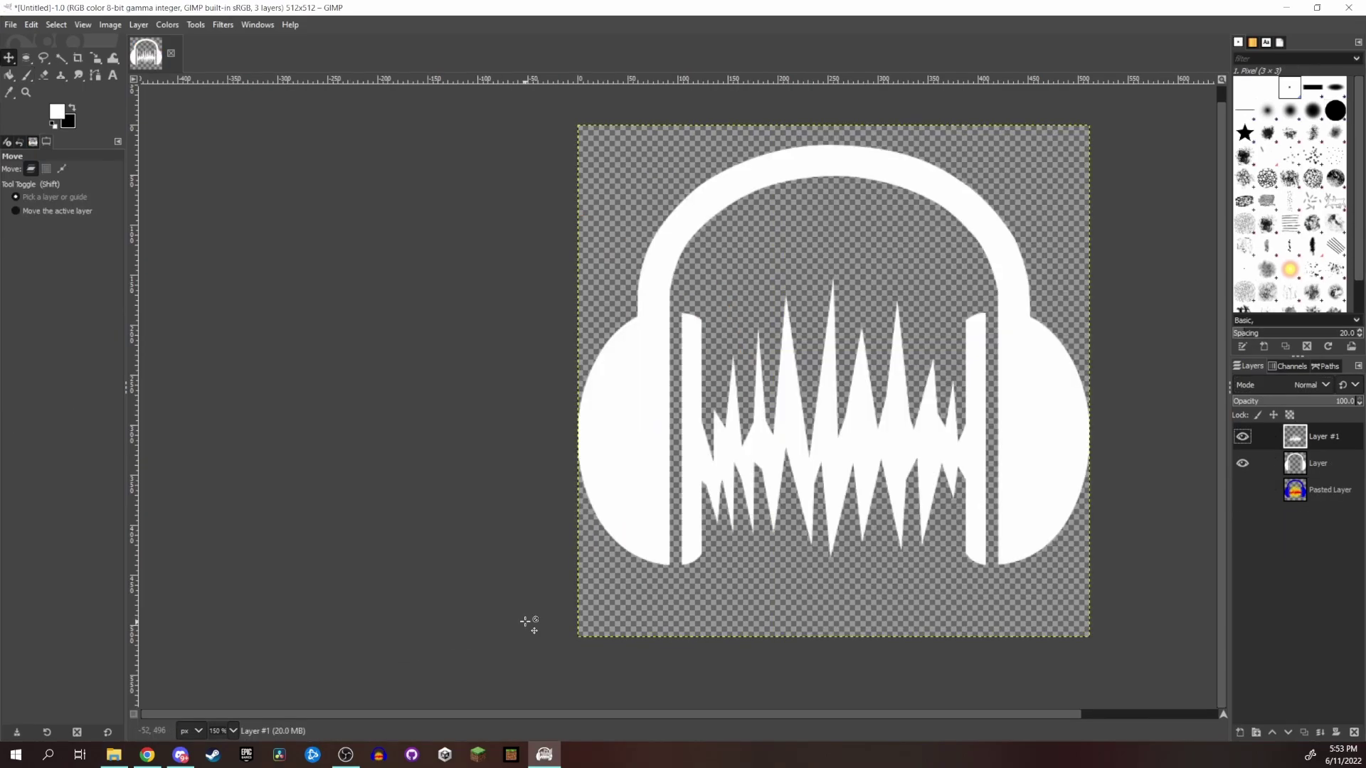
Step: Export the image as Audacity White.png with compression level 0
click(11, 24)
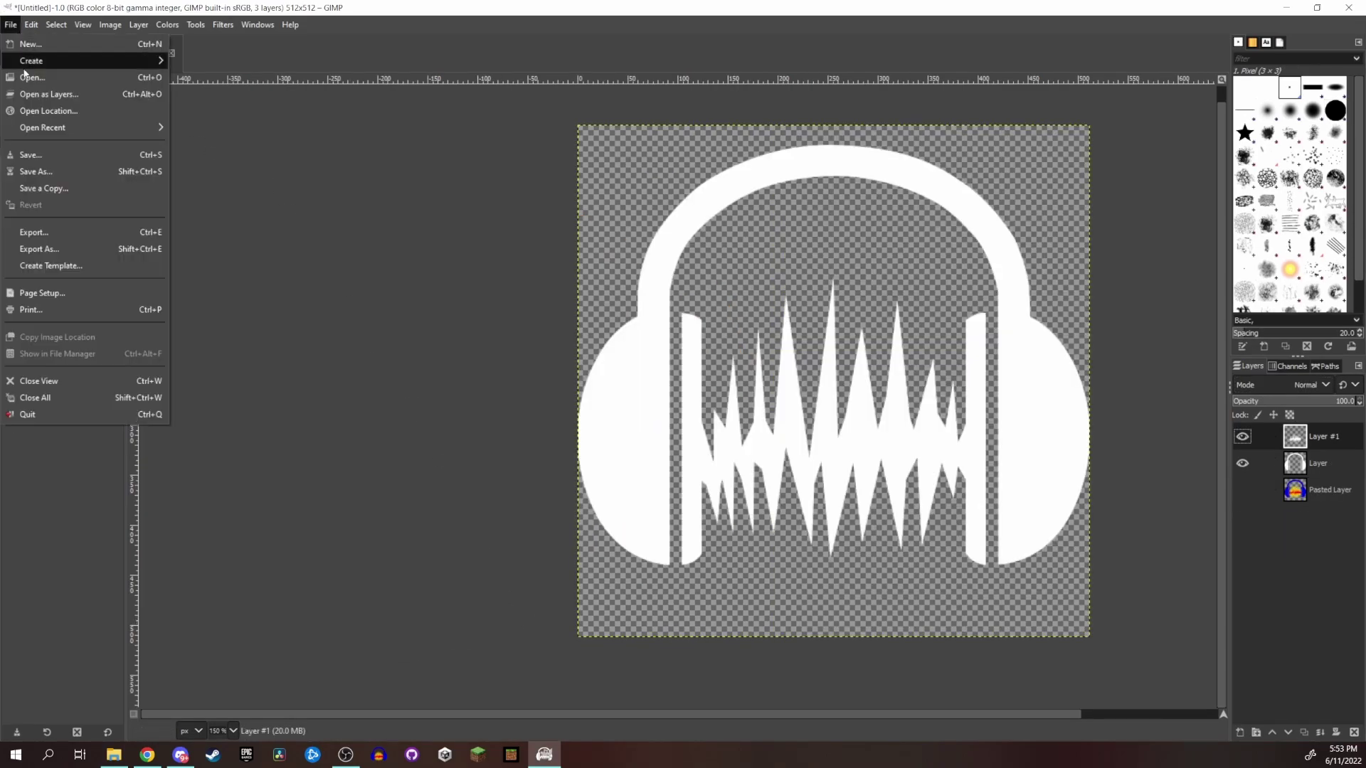
click(68, 249)
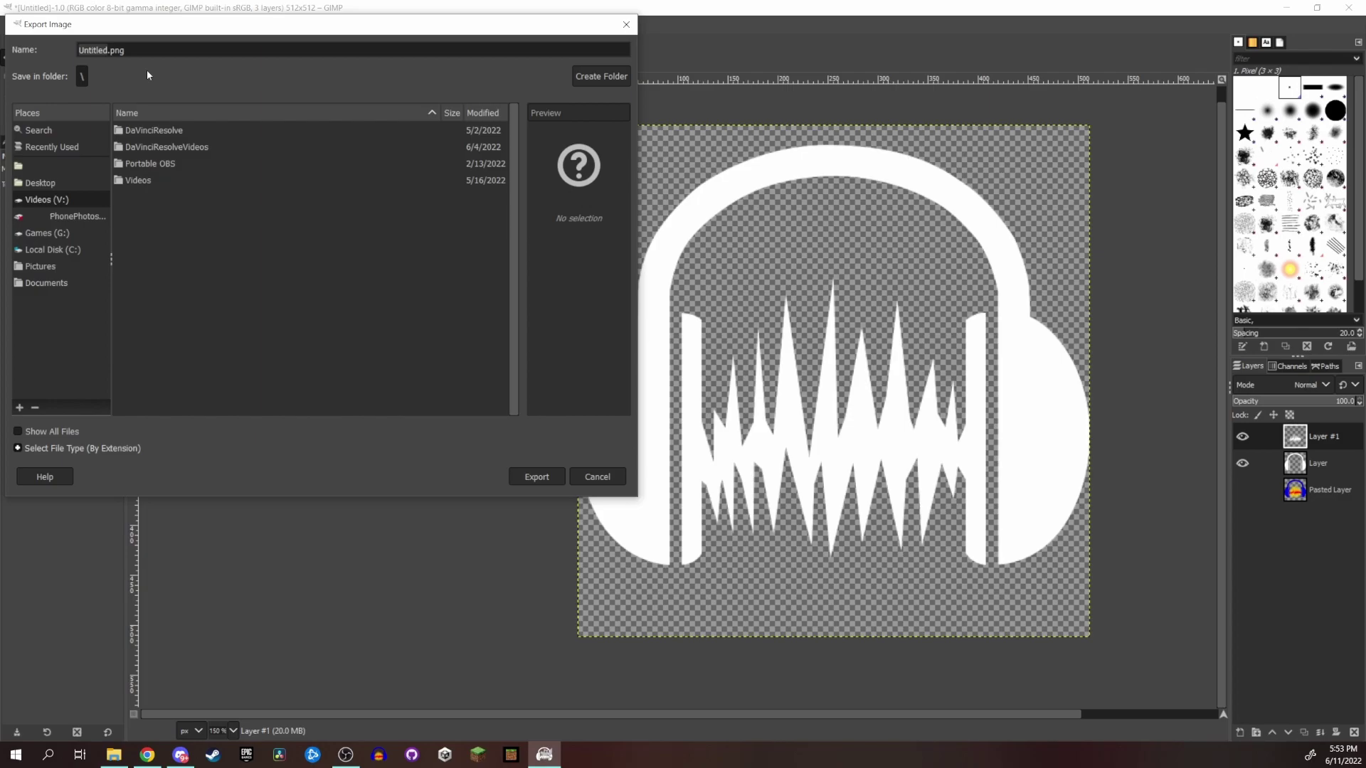
text(A)
text(udad)
text(ity White)
click(535, 477)
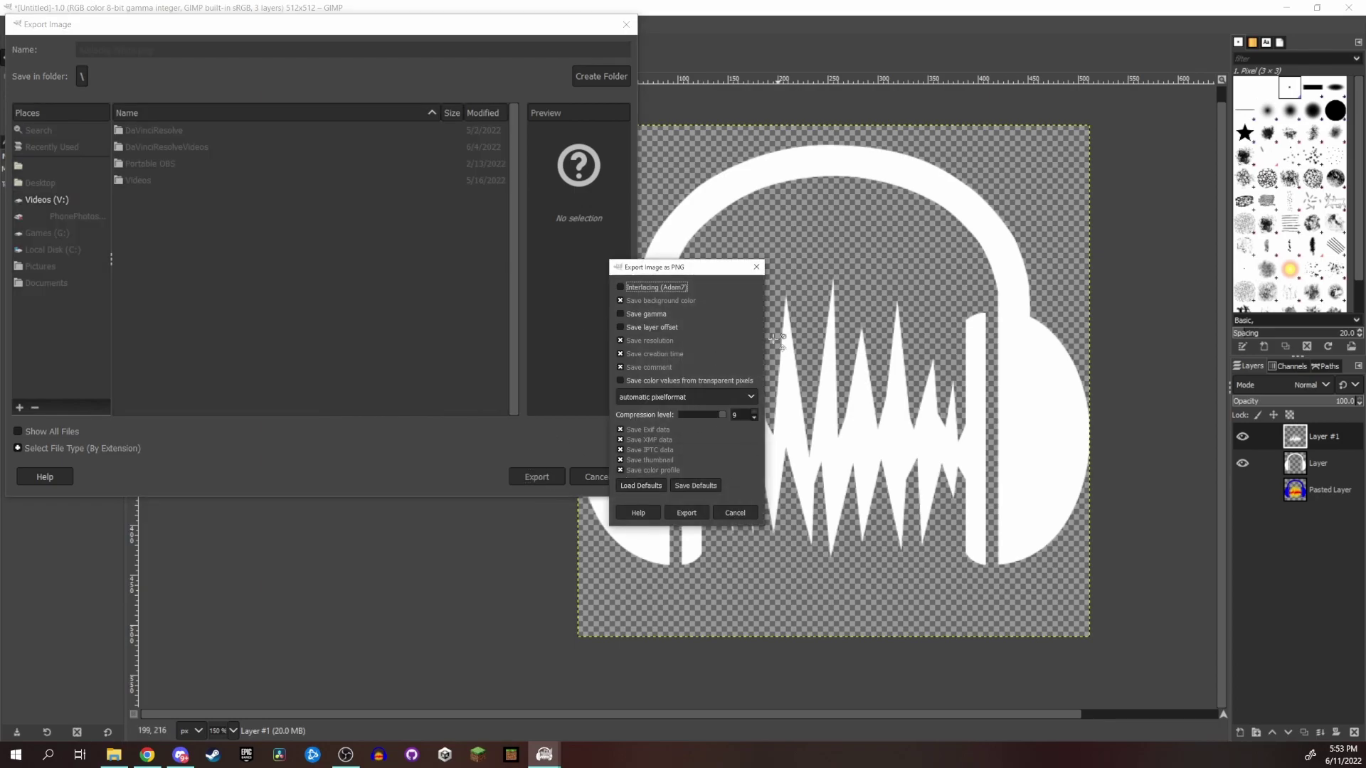
drag(720, 414, 682, 419)
click(695, 515)
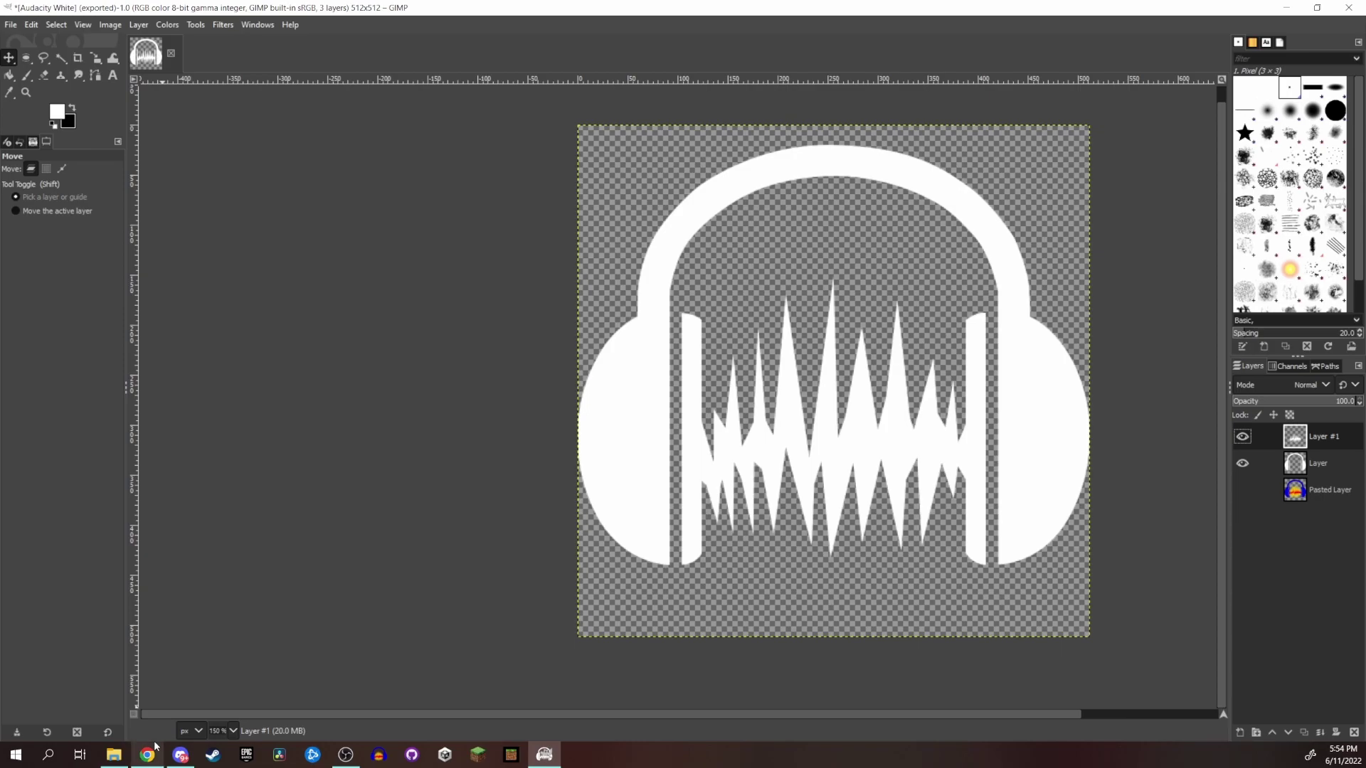
Step: Upload Audacity White.png to ICO Convert
mouse_move(156, 746)
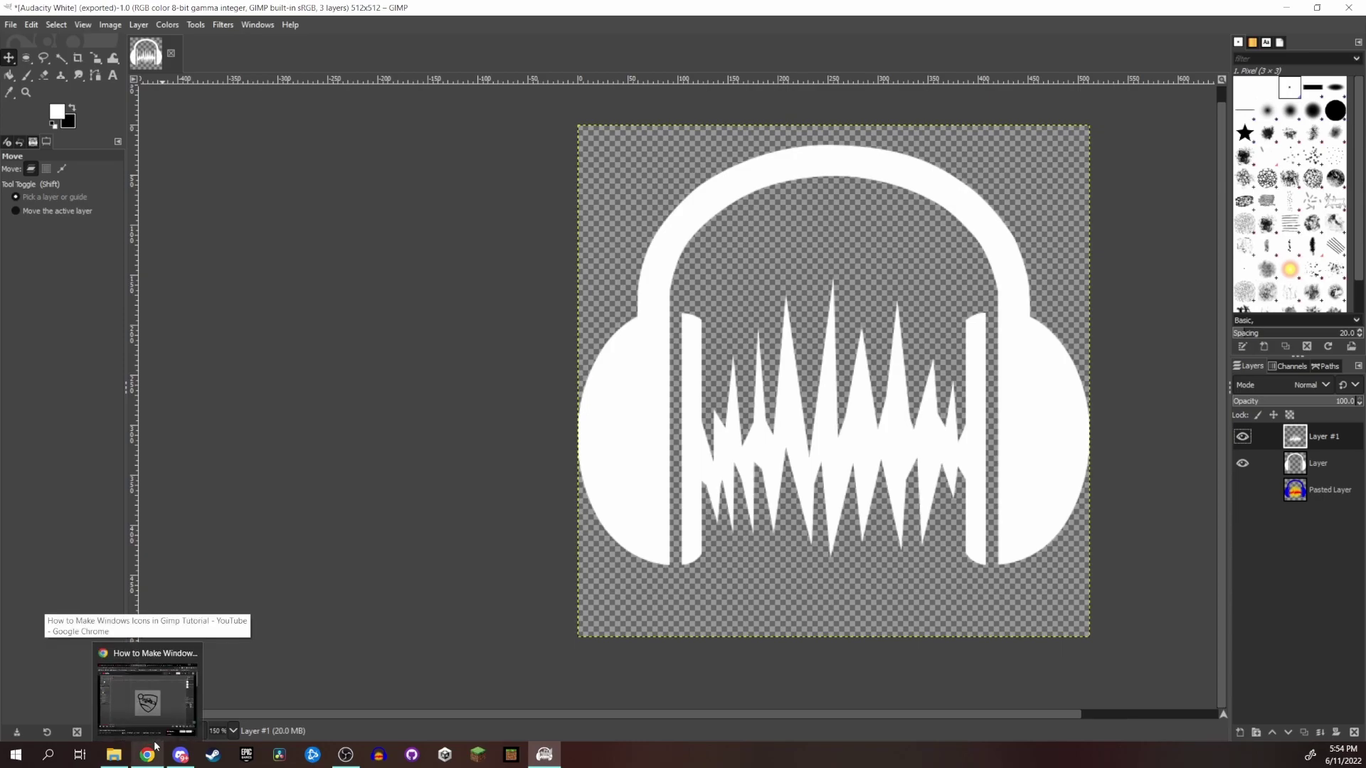
click(156, 745)
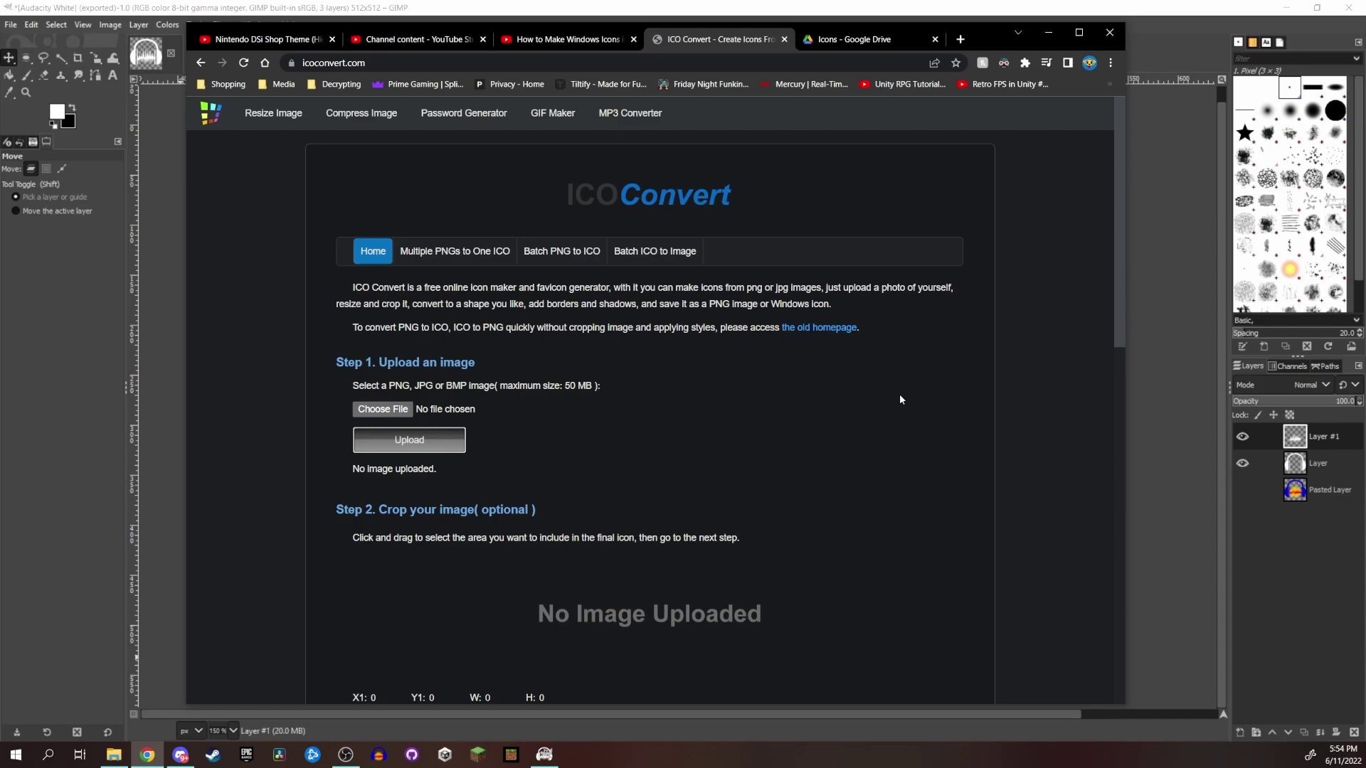
click(387, 416)
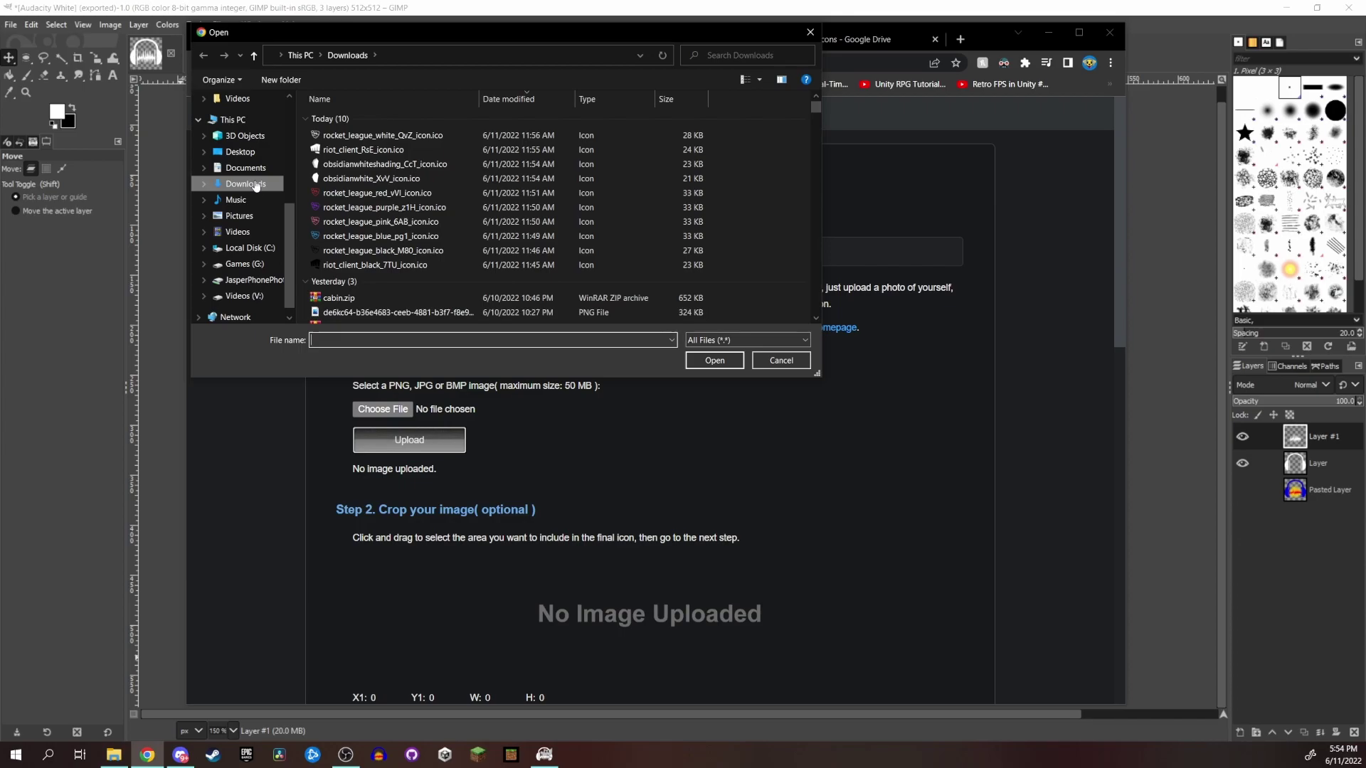
click(392, 191)
click(714, 360)
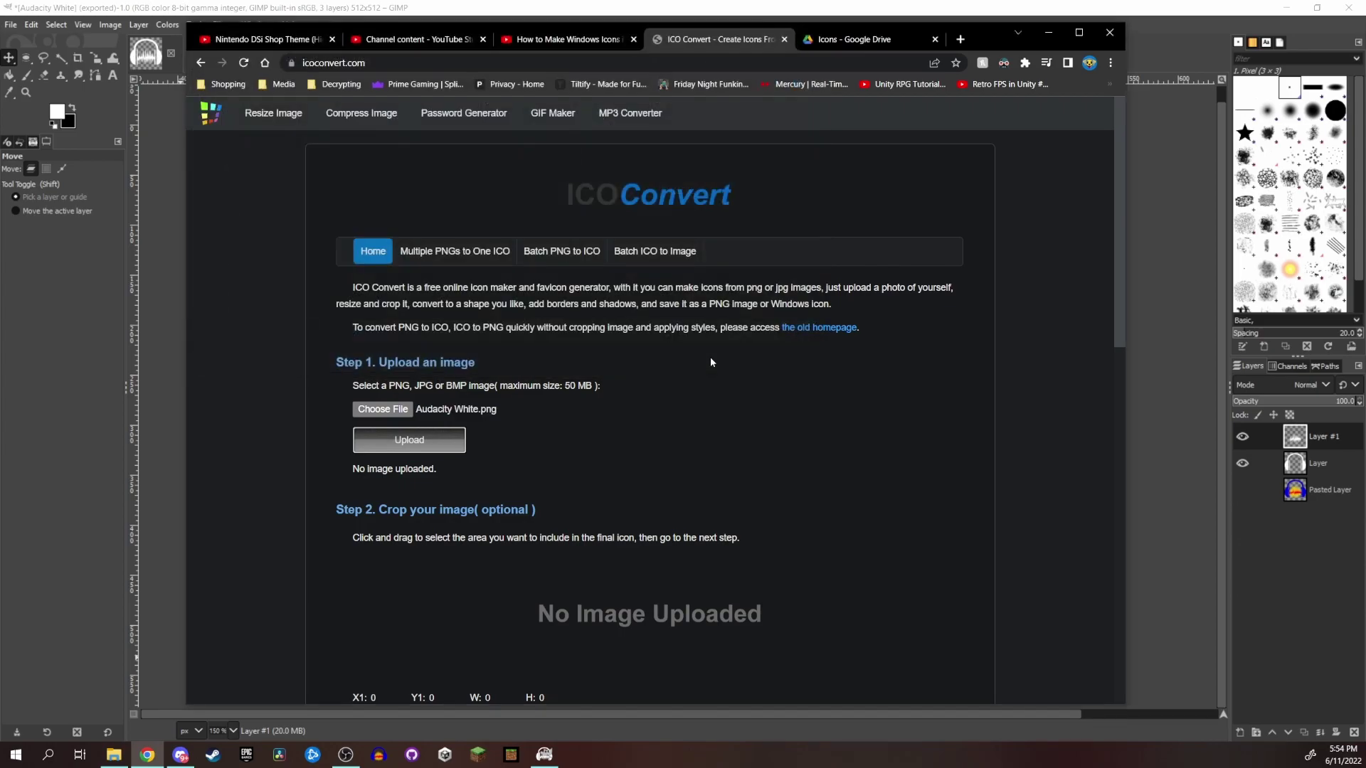
click(418, 447)
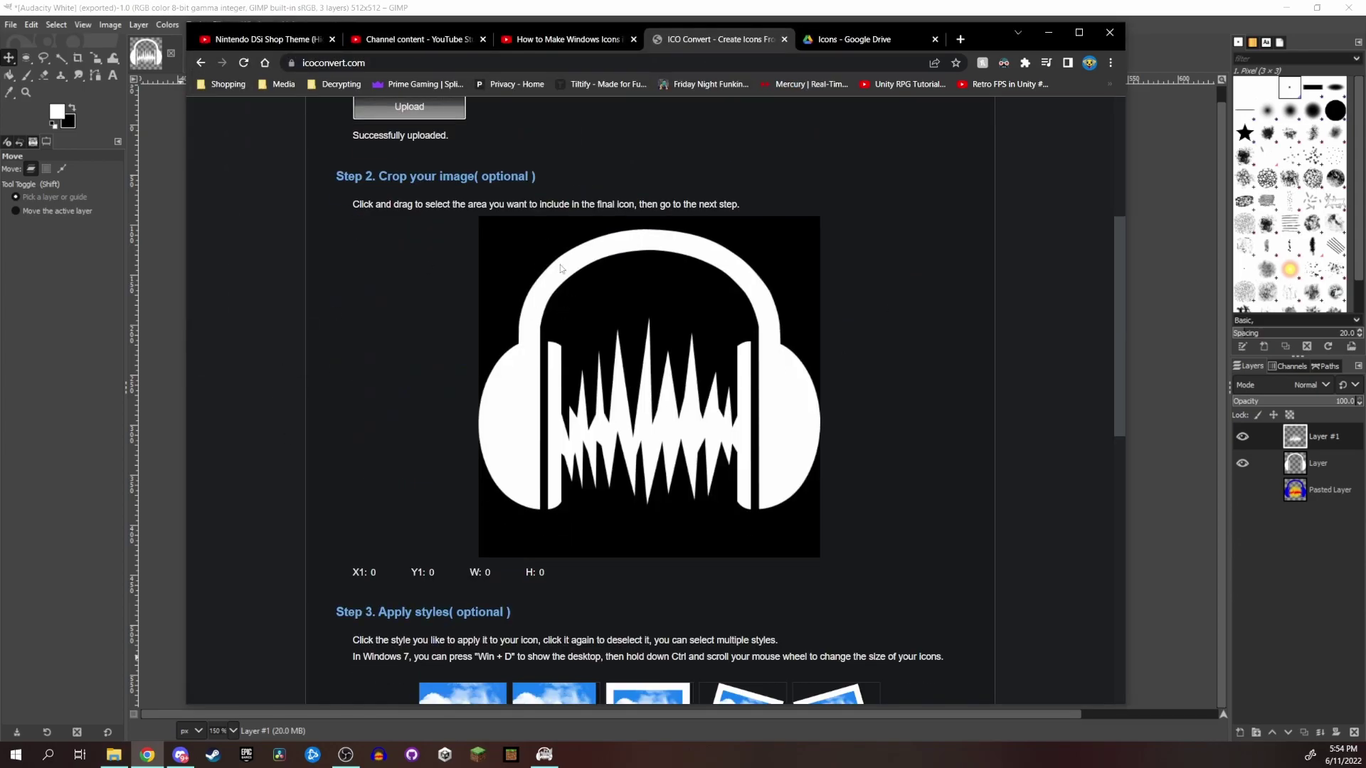
Step: Stretch the crop area over the whole 512×512 image and convert it to ICO
drag(561, 268, 793, 501)
drag(615, 343, 503, 259)
drag(715, 427, 762, 552)
scroll(610, 485, down, 4)
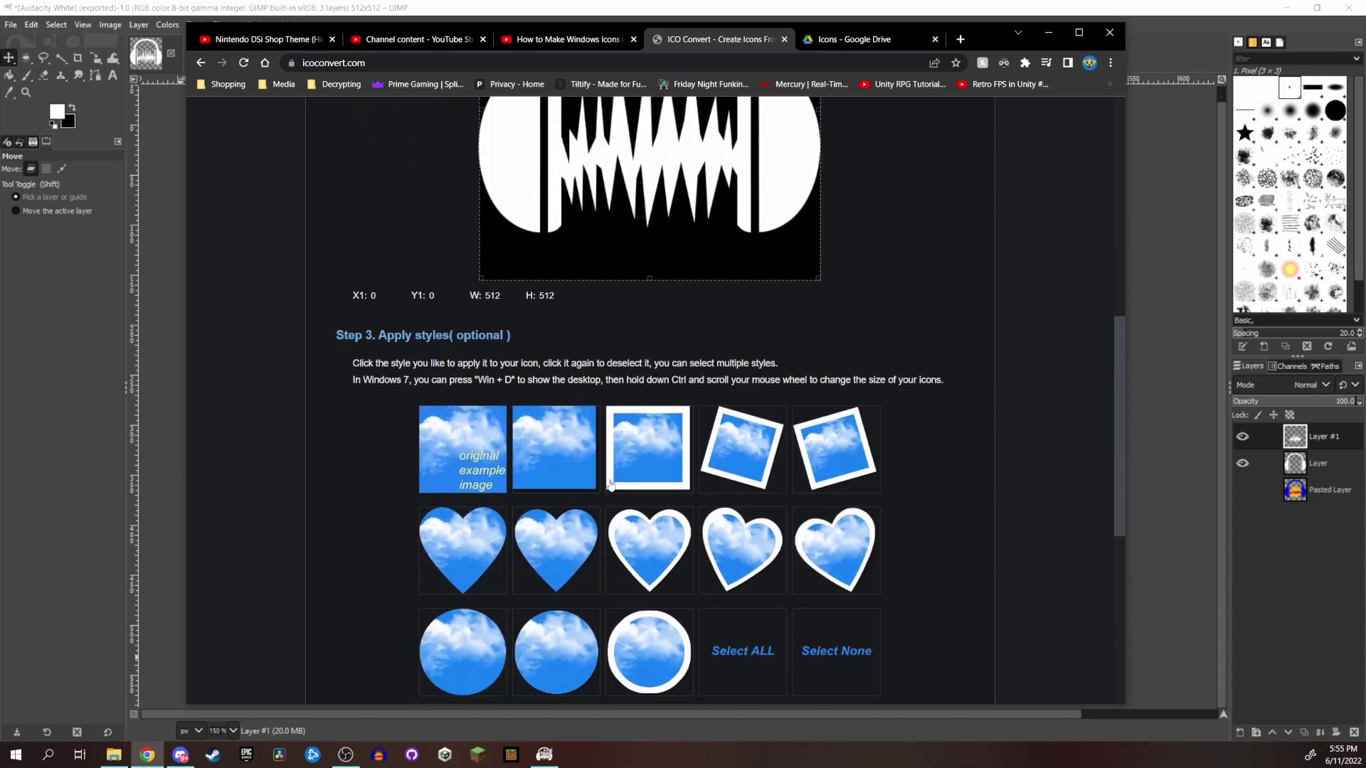
scroll(610, 484, down, 5)
click(440, 561)
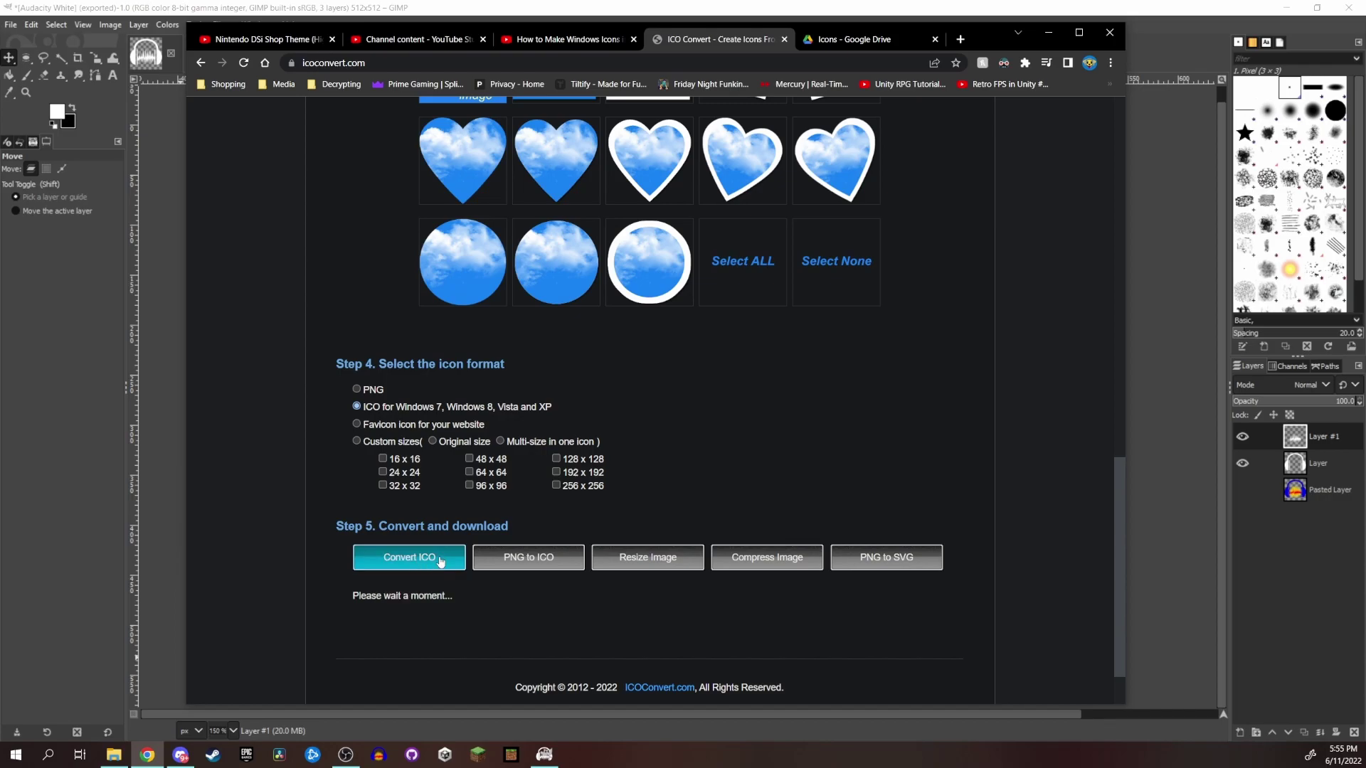
Step: Download the converted icon and show it in its folder
scroll(431, 558, down, 1)
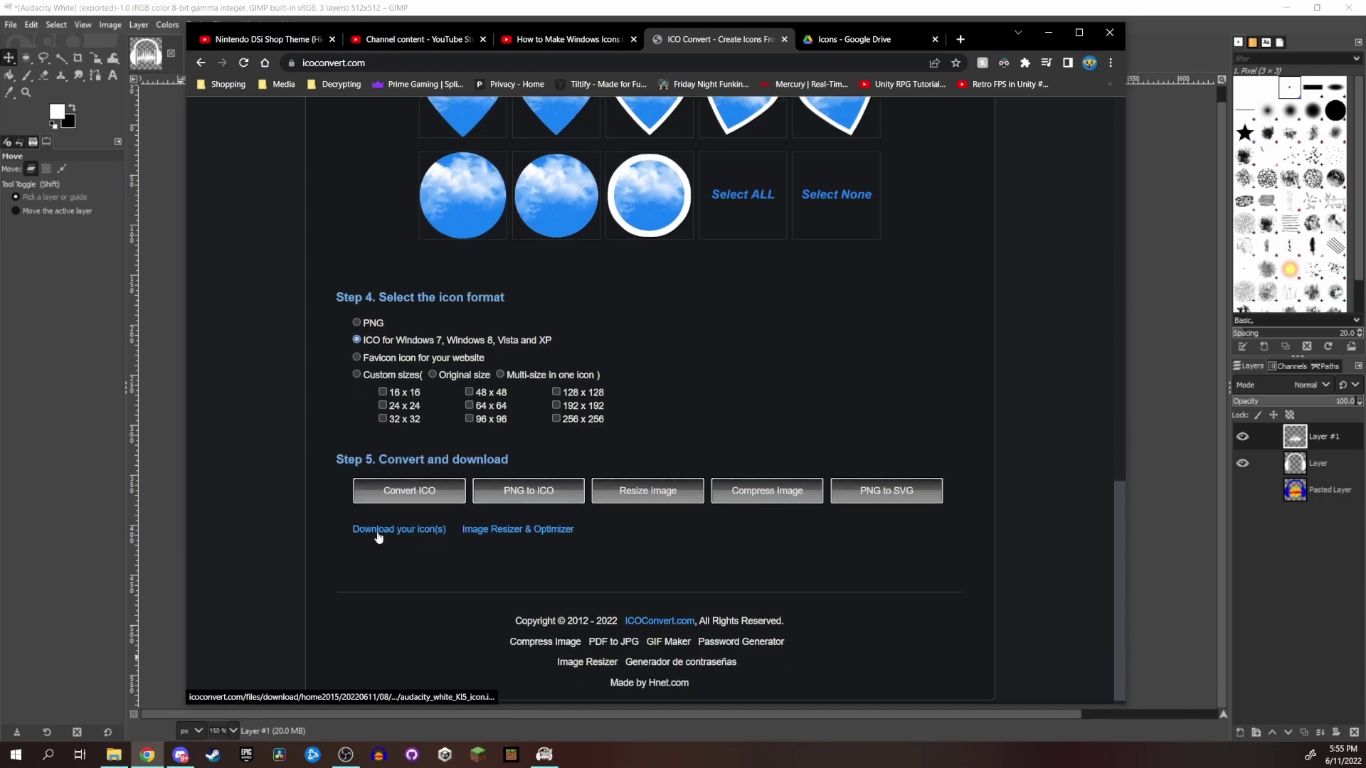
click(378, 537)
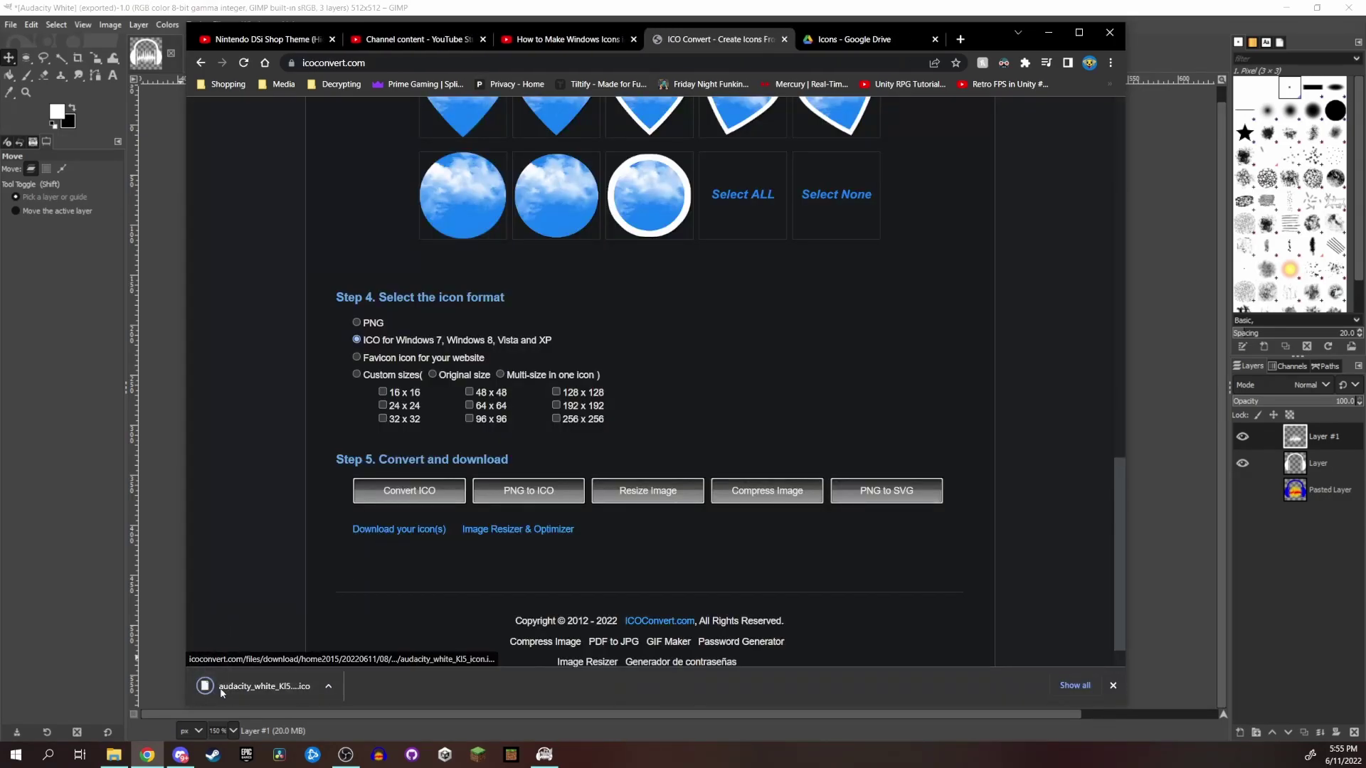
click(328, 686)
click(366, 640)
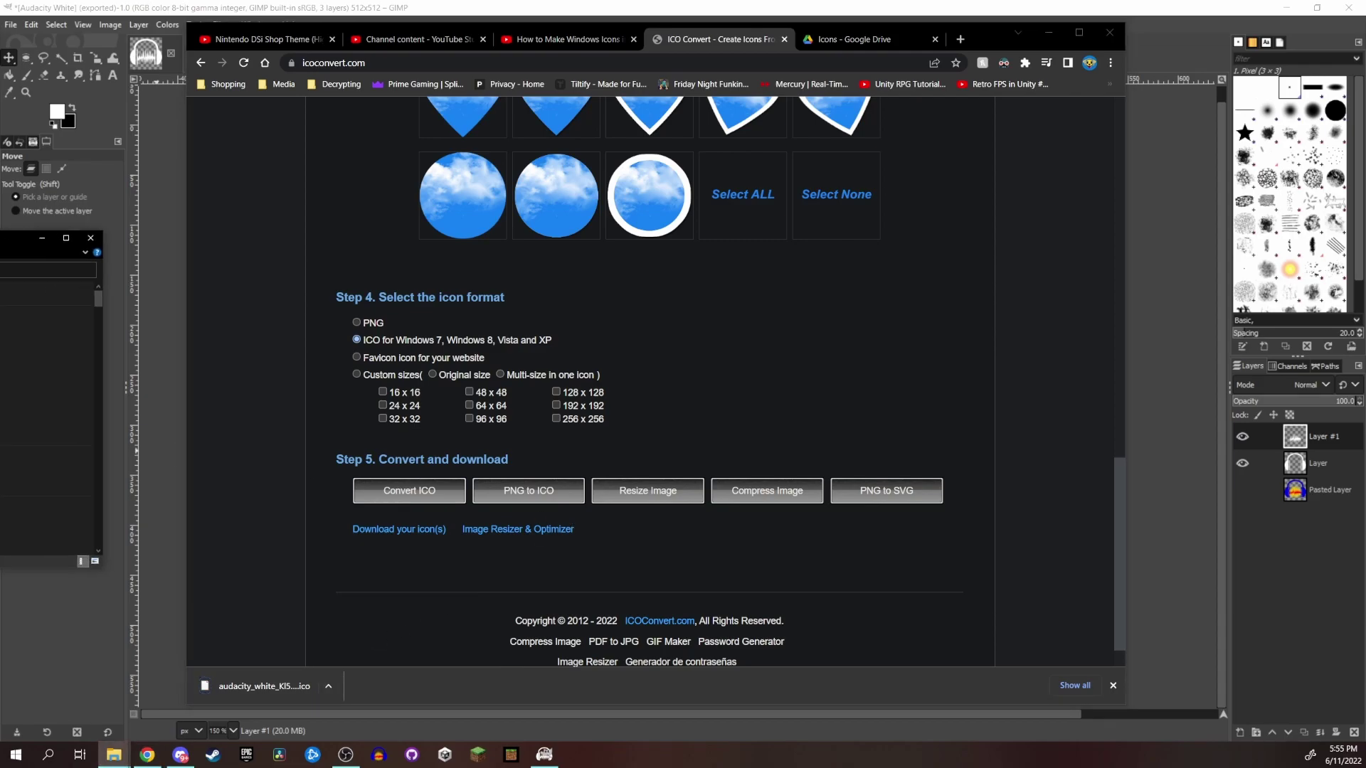
Step: Rename the downloaded icon file in Downloads to Audacity White.ico
drag(52, 249, 782, 175)
key(F2)
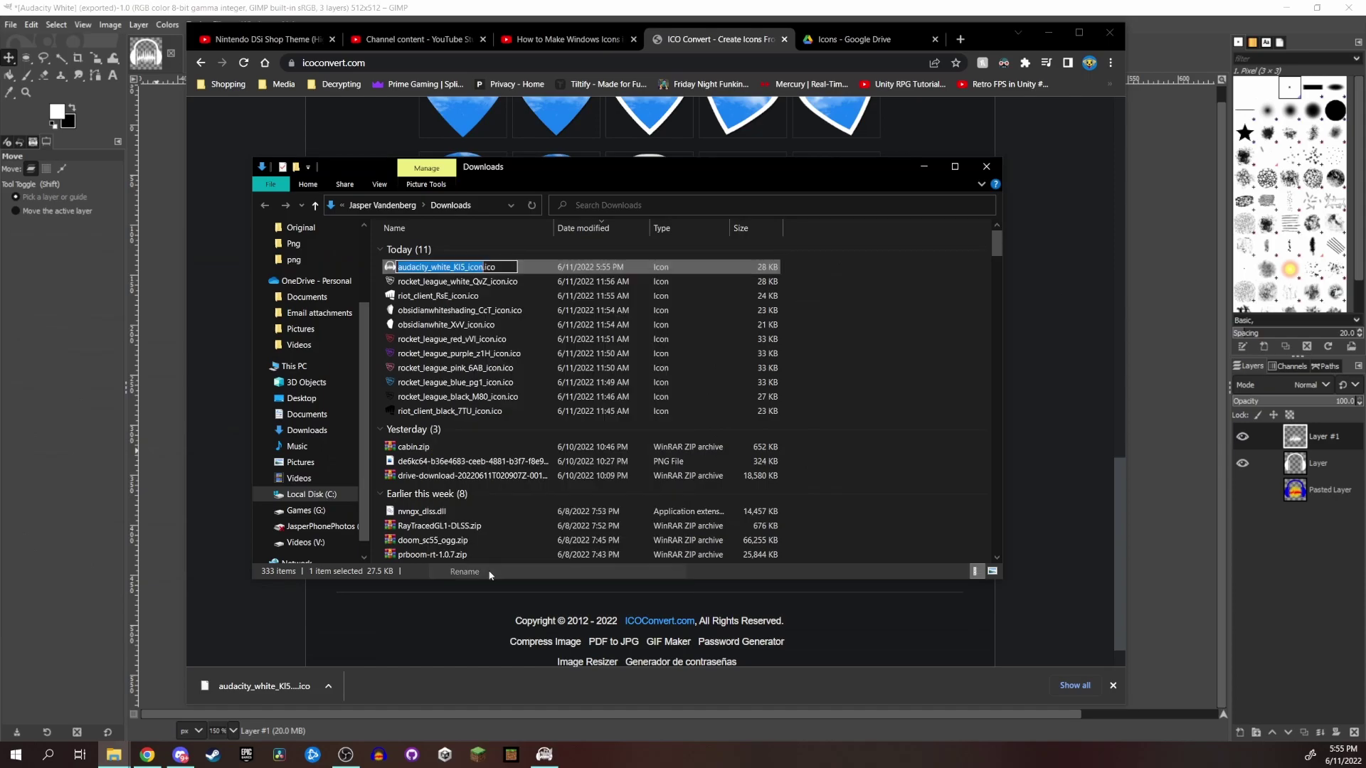
text(Audacity Whi)
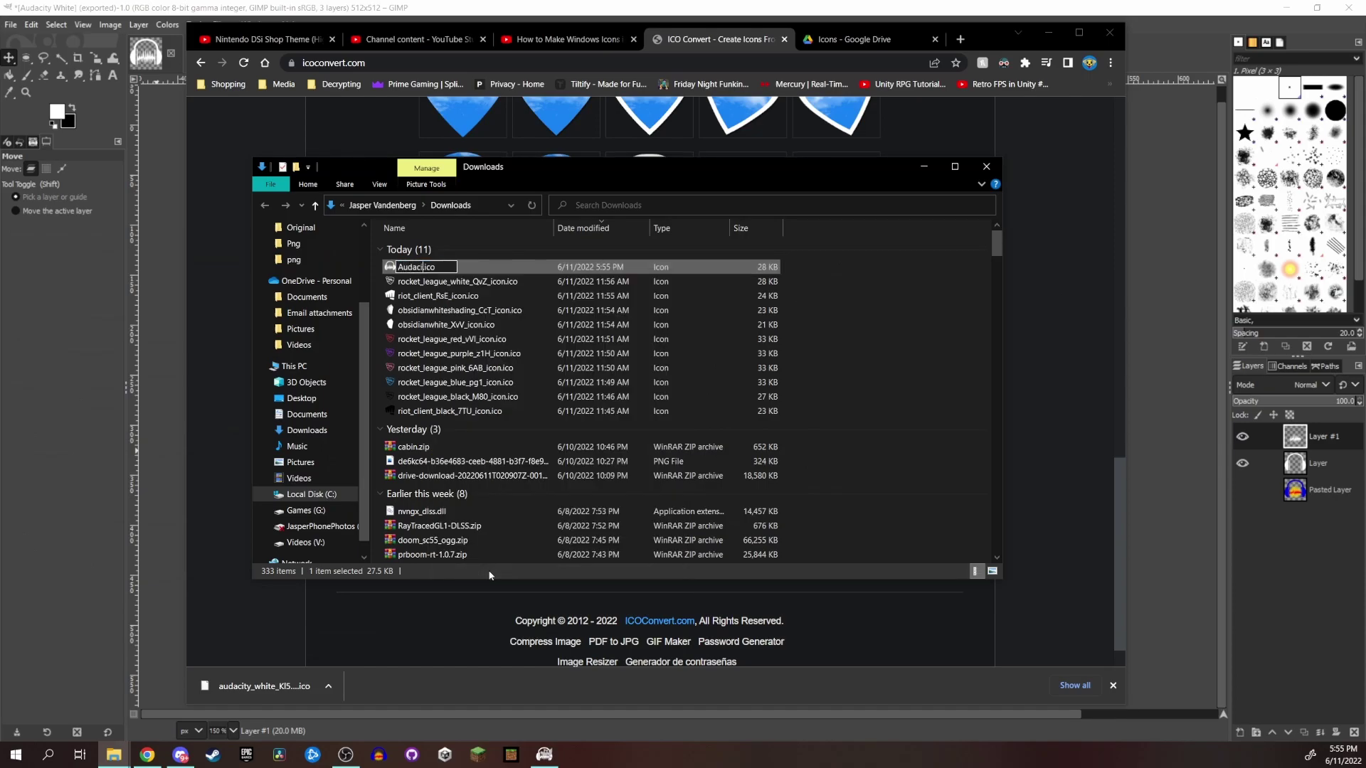
text(te)
key(Return)
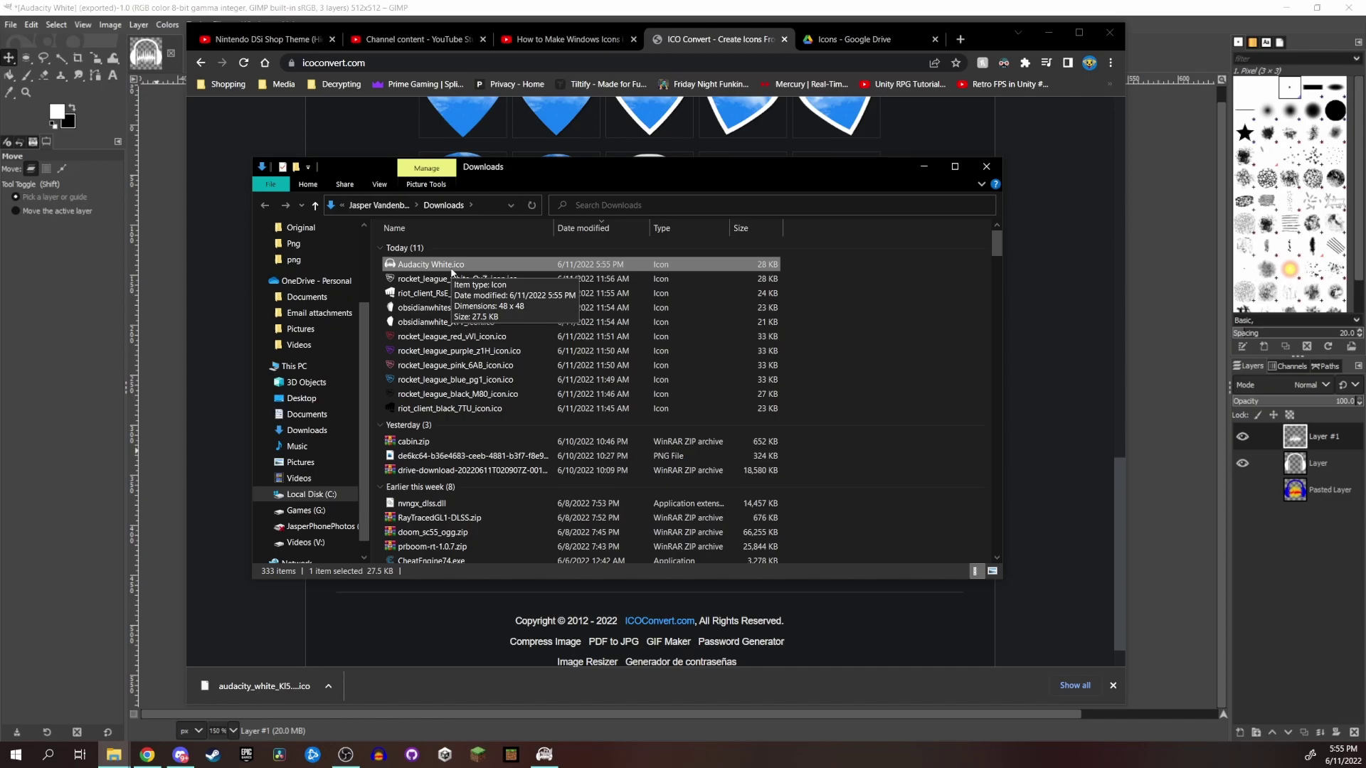
Step: Set Audacity White.ico from Downloads as the Audacity taskbar shortcut's icon and apply it
right_click(377, 758)
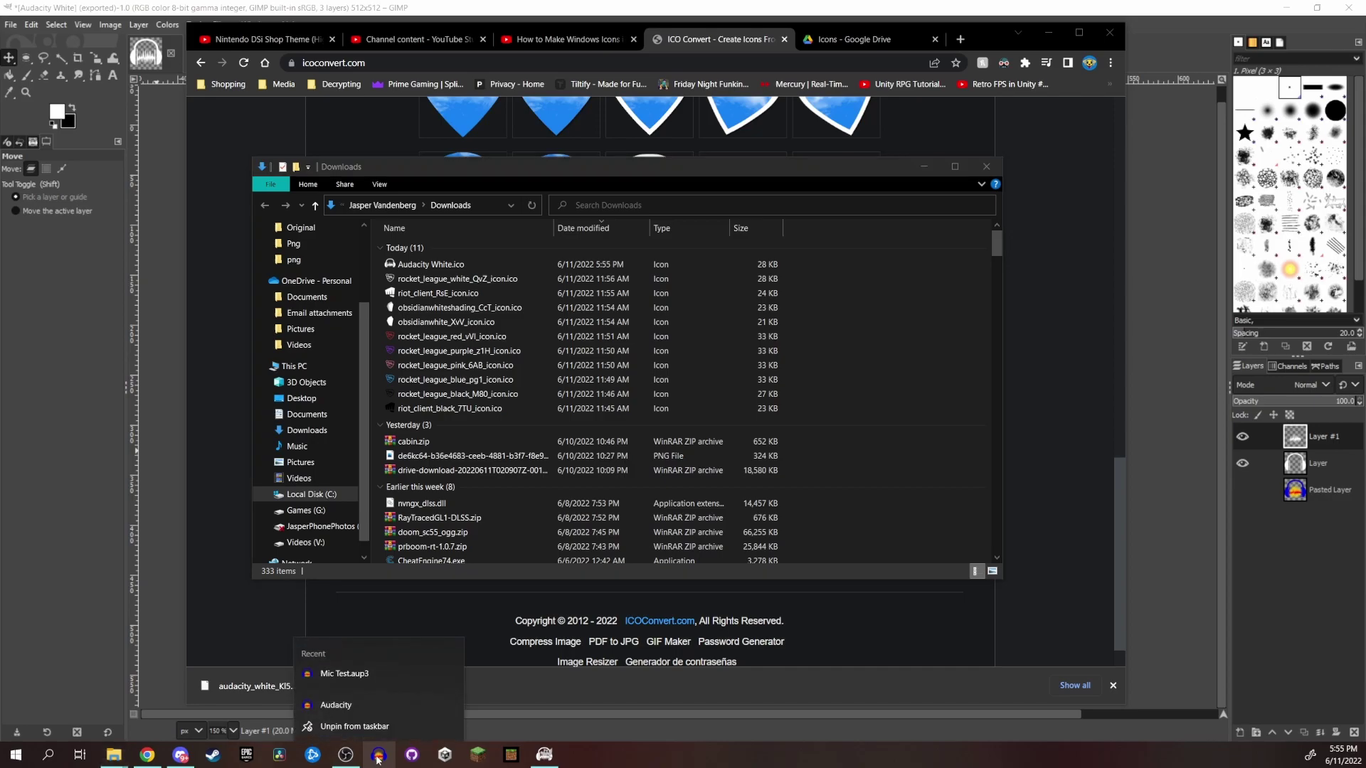
right_click(358, 711)
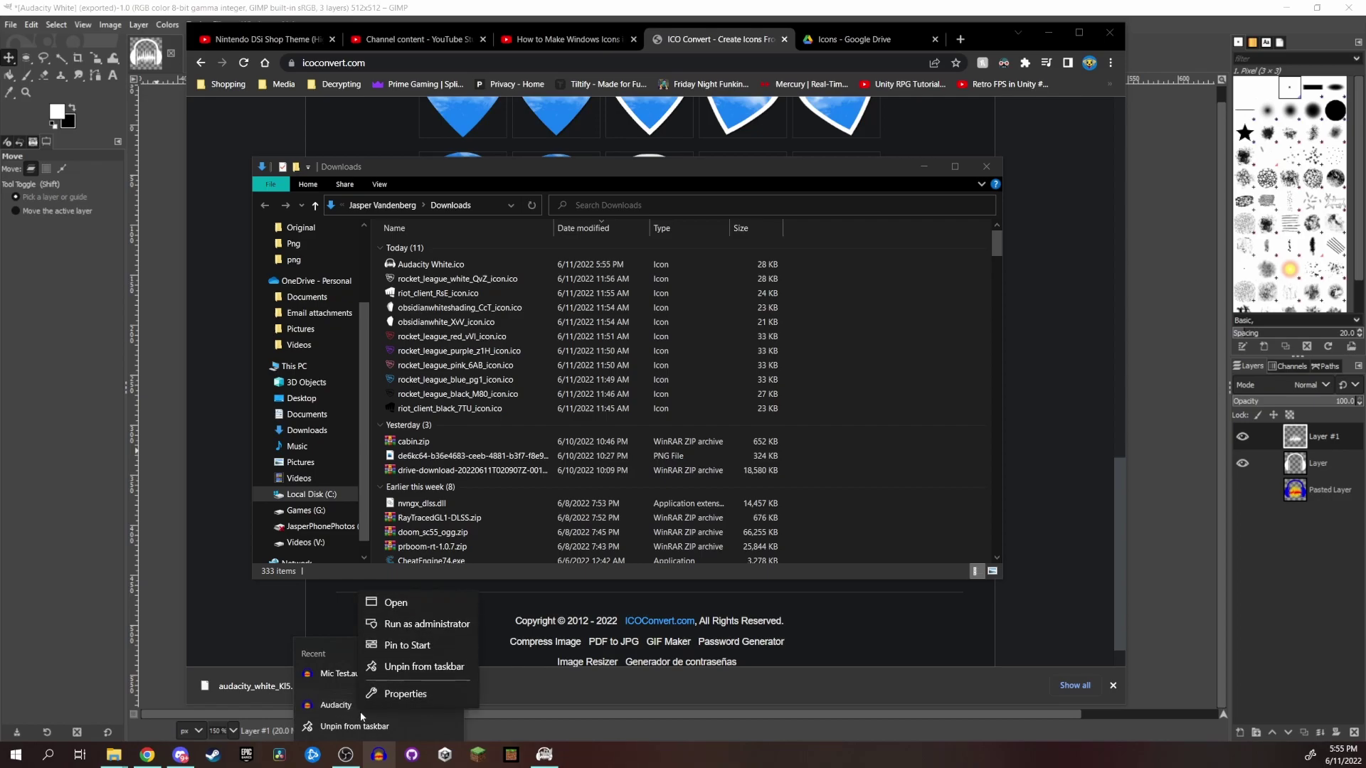
click(404, 694)
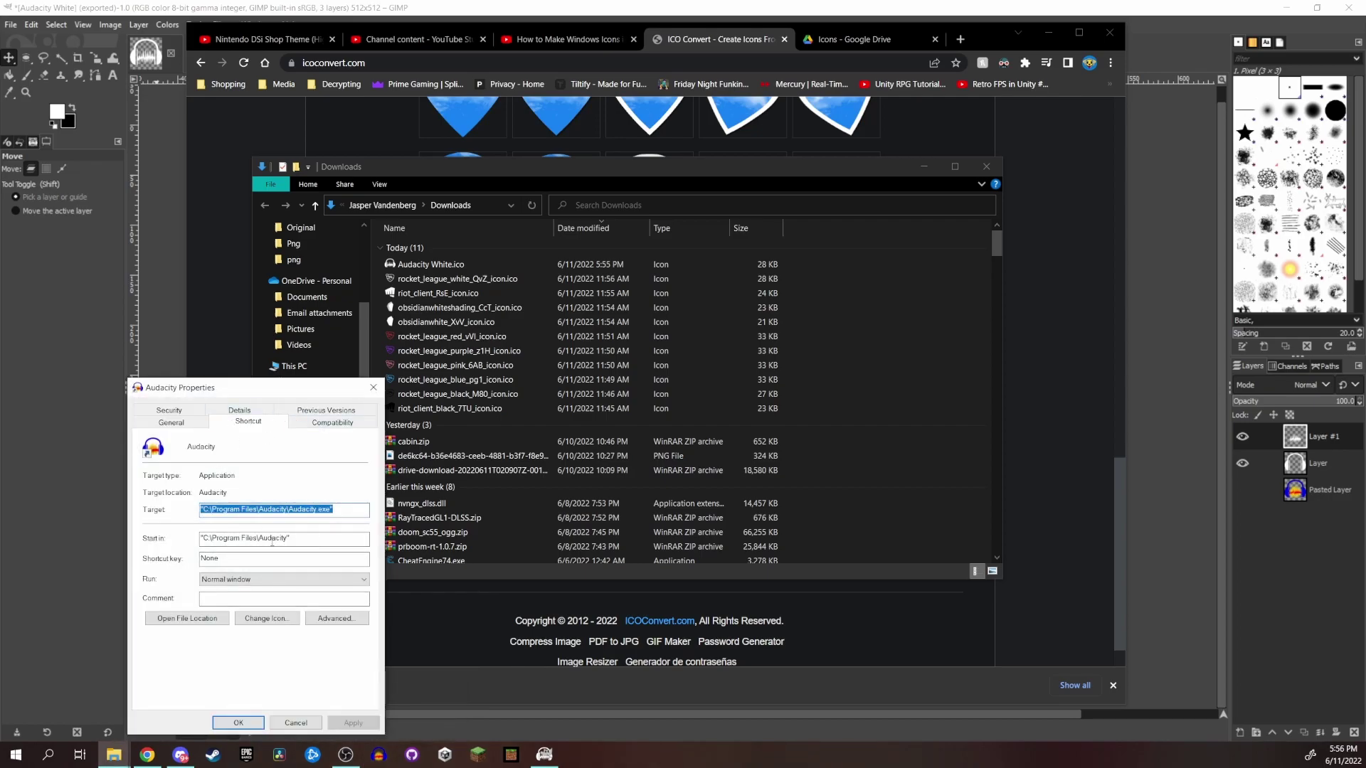
click(276, 619)
click(318, 487)
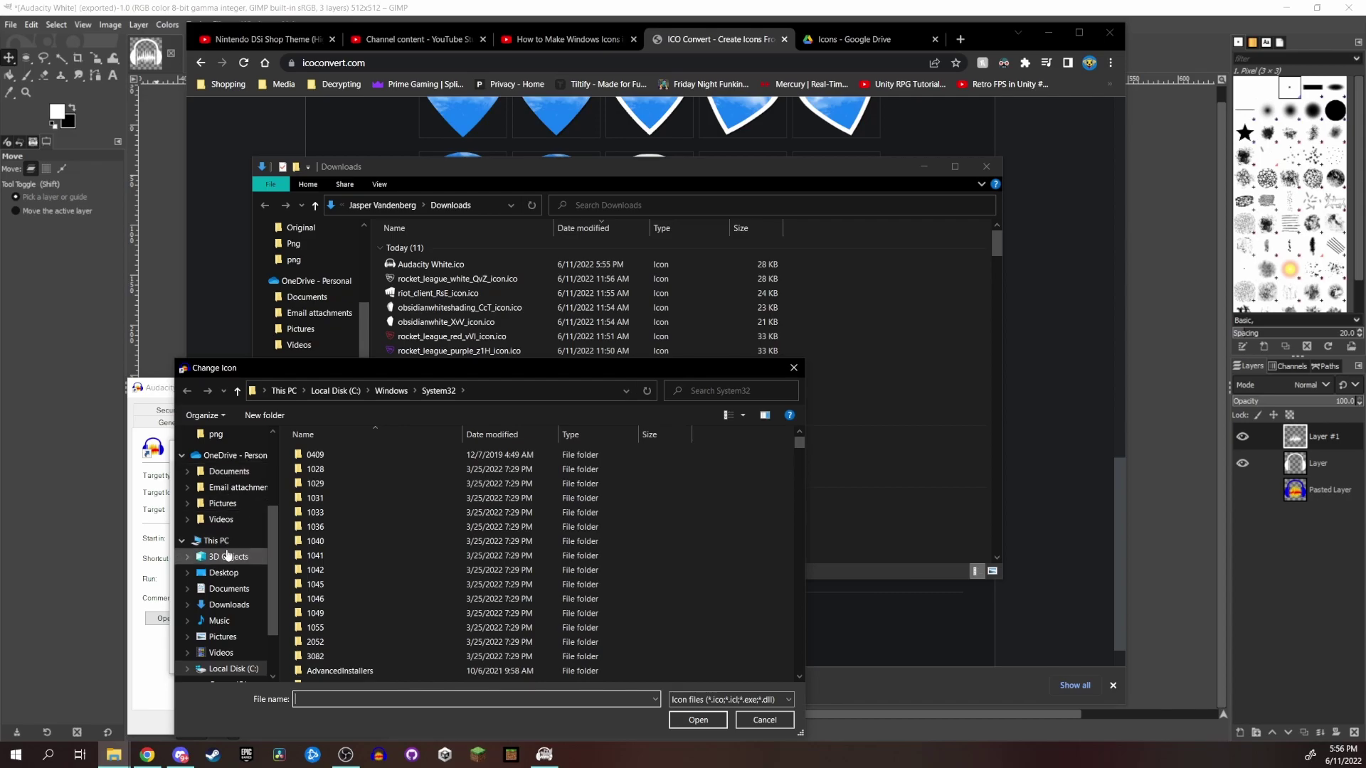
click(230, 604)
click(372, 478)
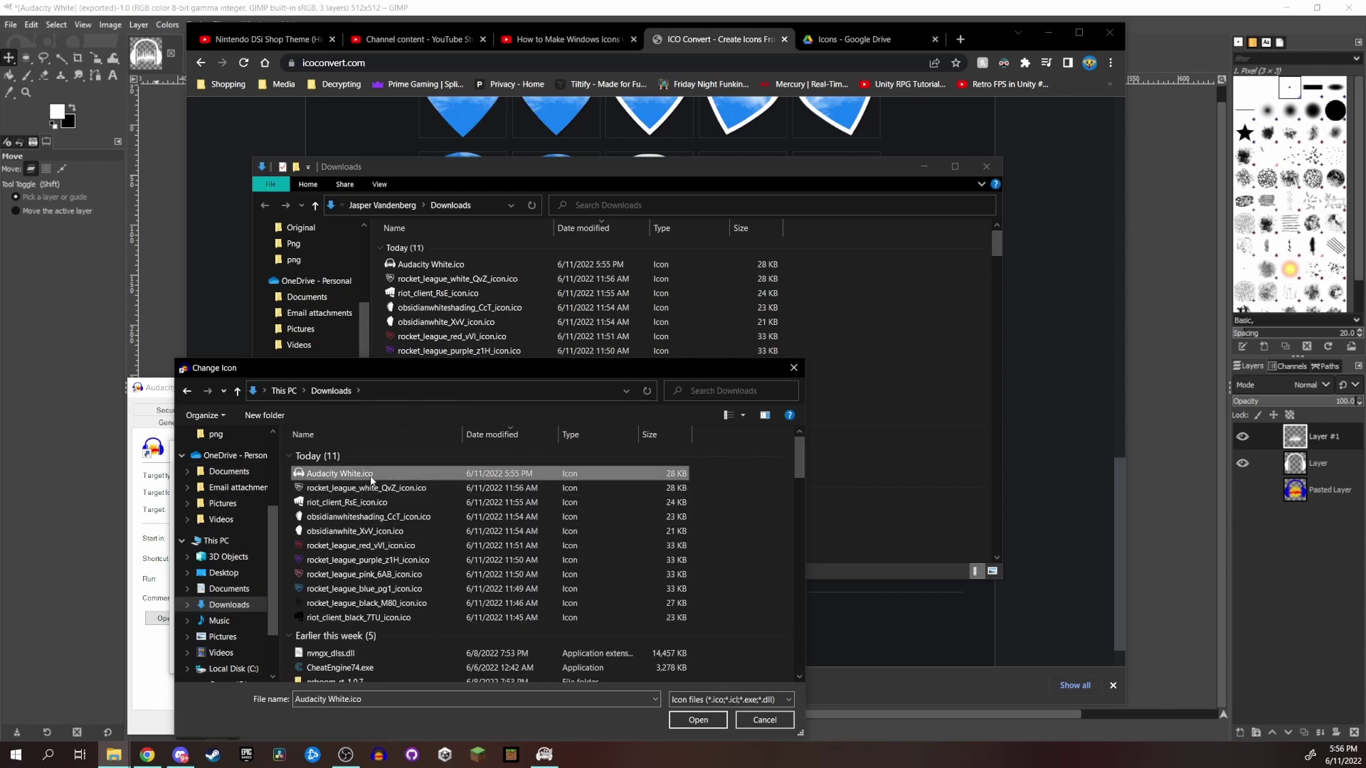
click(698, 720)
click(735, 48)
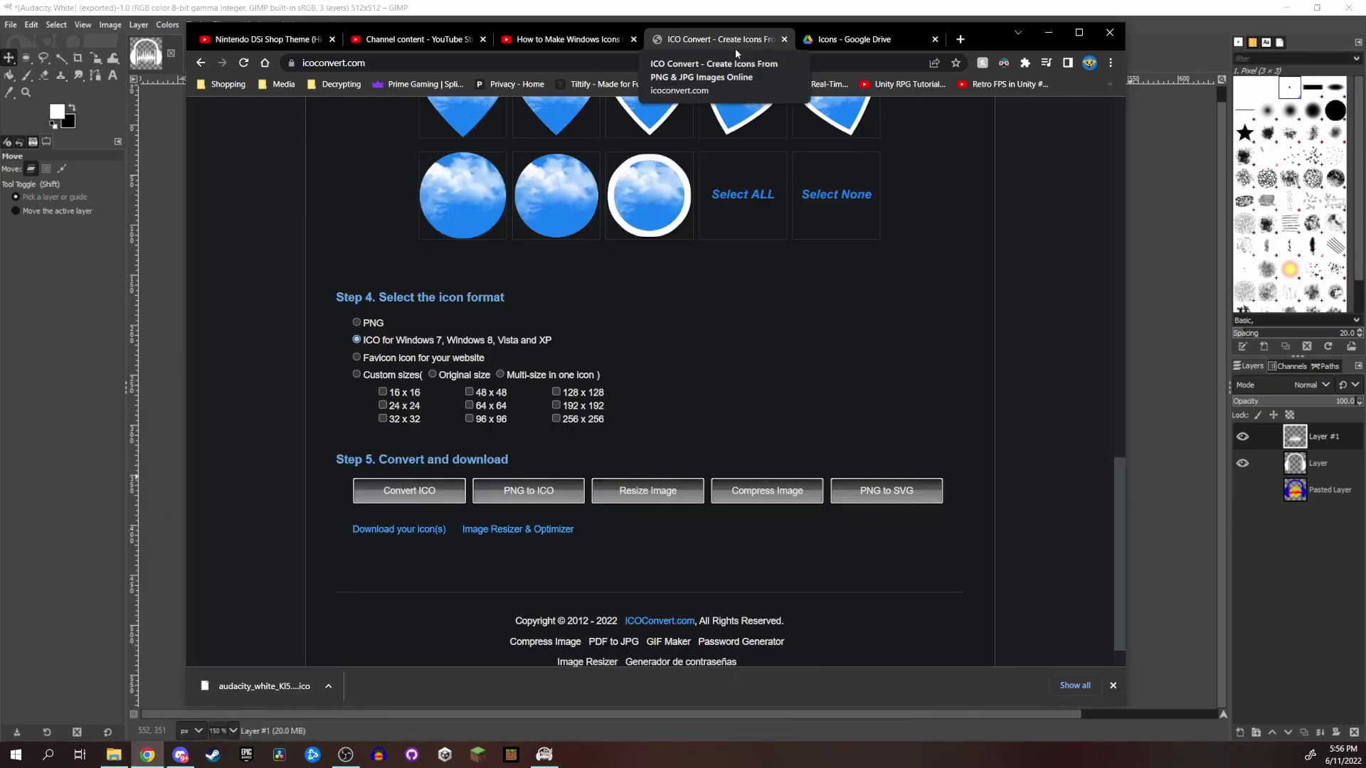
Step: Download Aim Beast.png from the Icons White Png folder in Google Drive
click(844, 40)
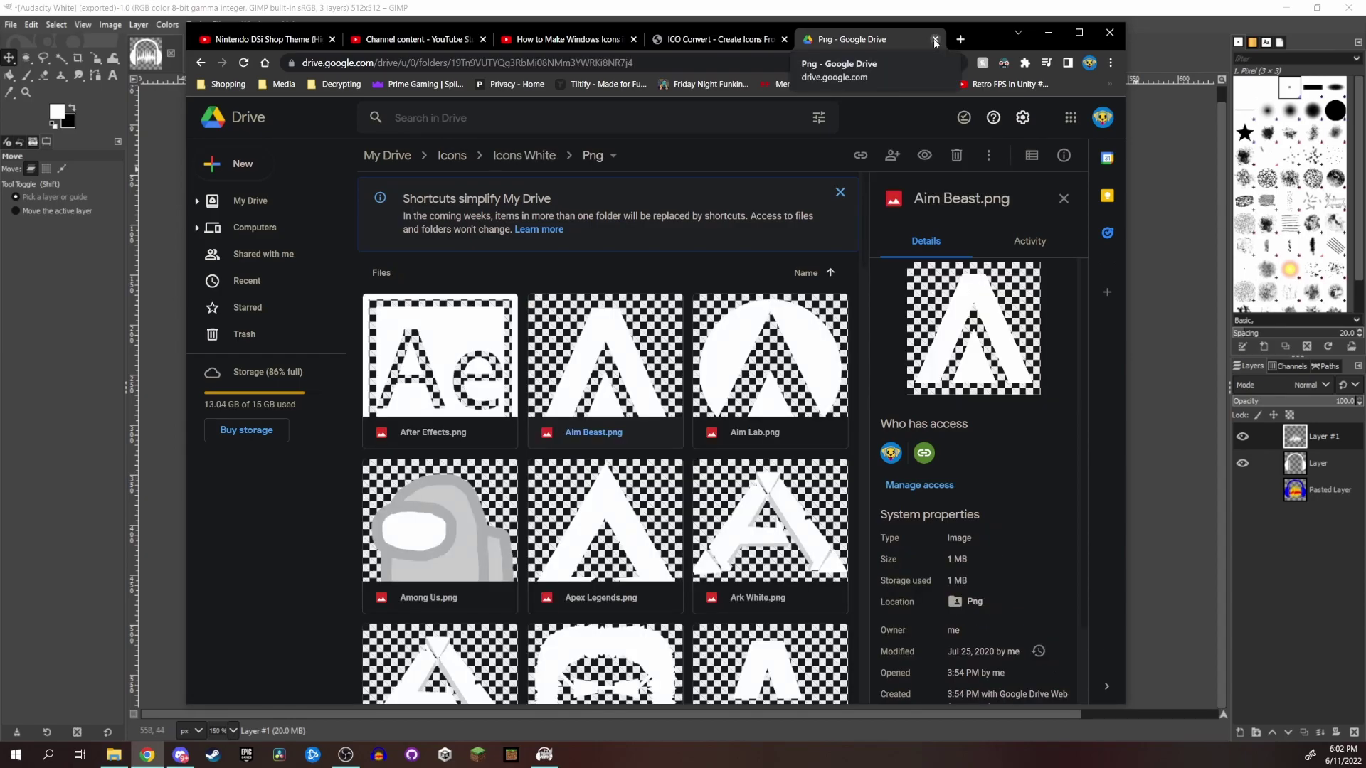
right_click(673, 373)
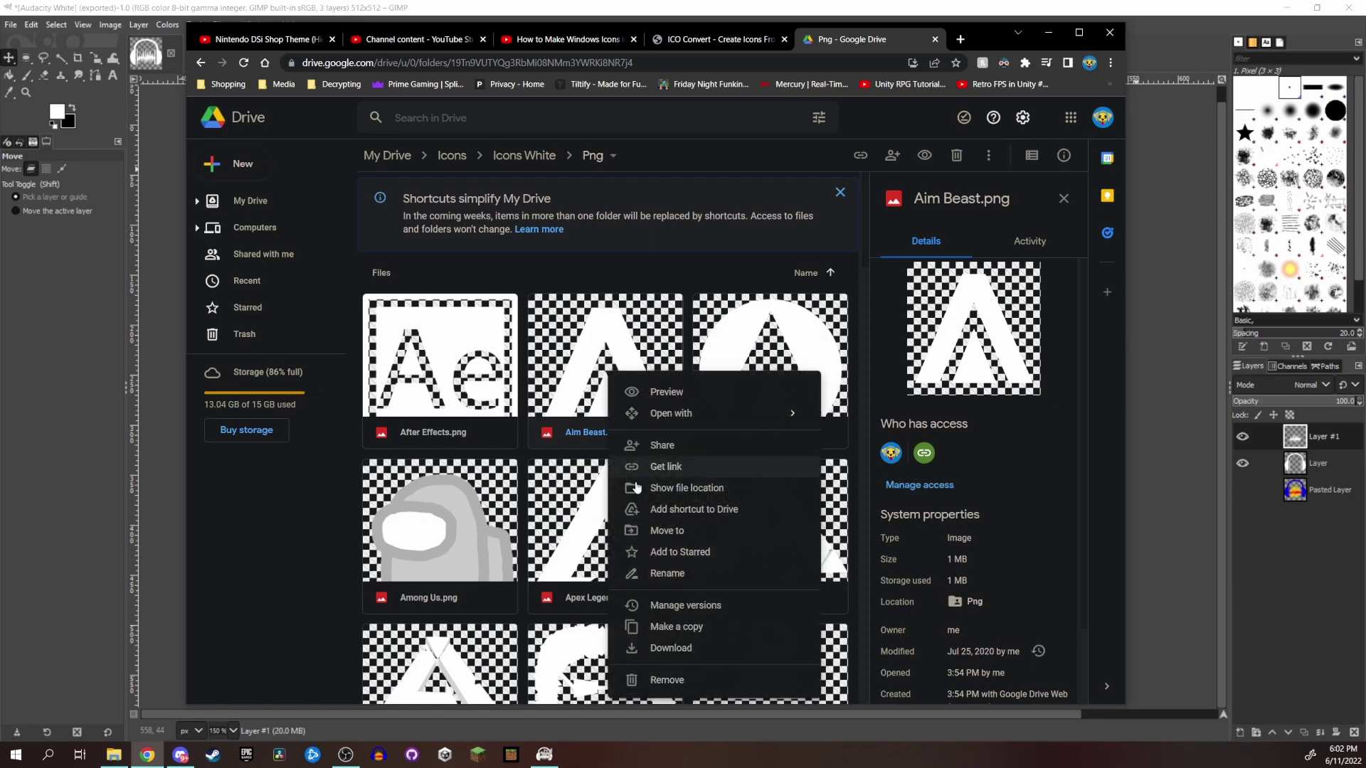
click(679, 654)
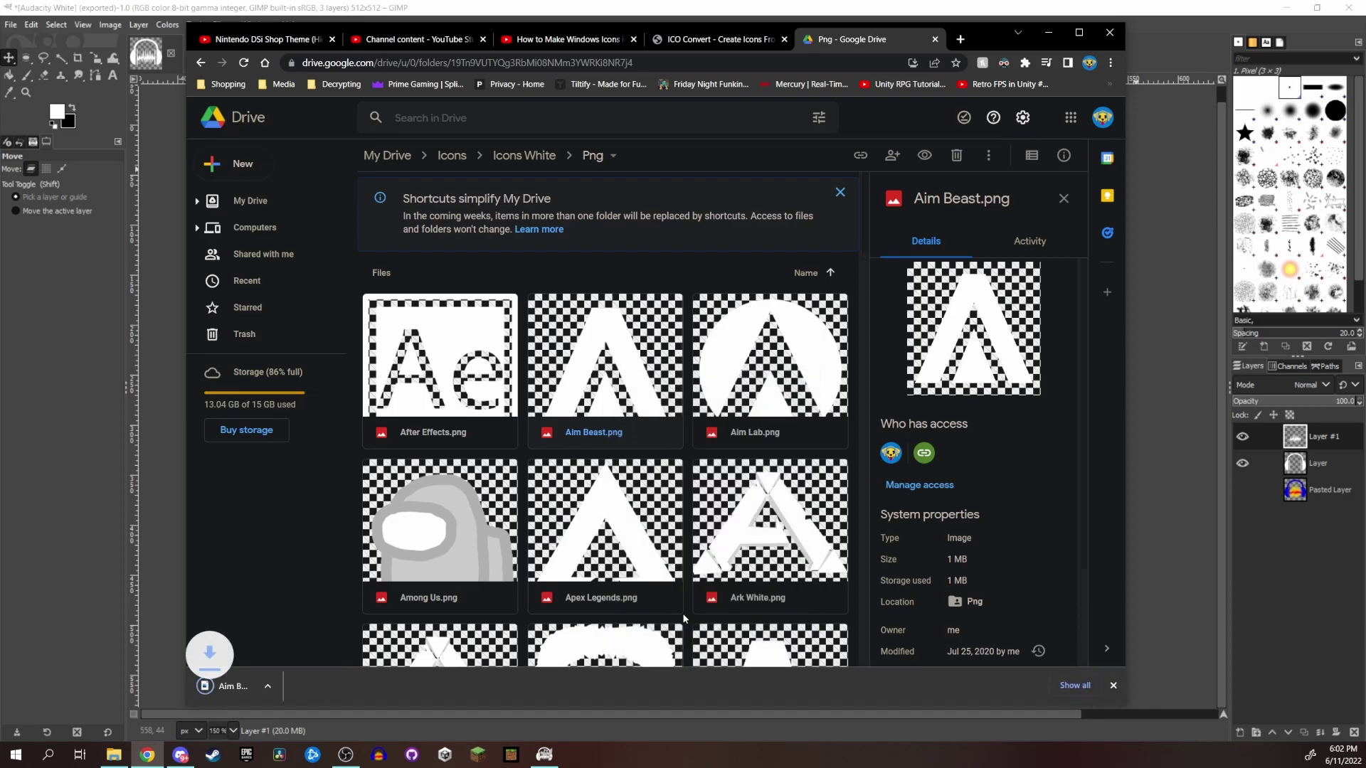
Step: Create a new 512×512 GIMP image filled with transparency
click(1048, 32)
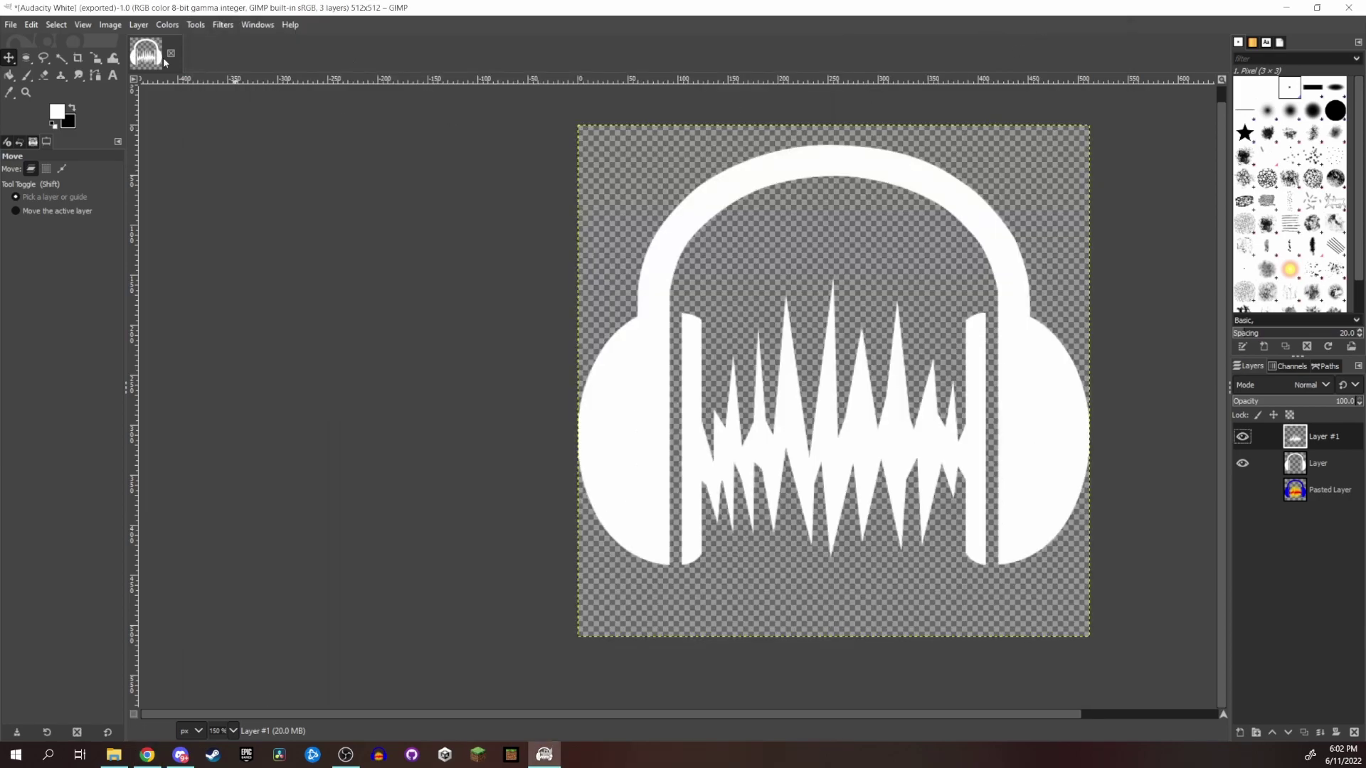
click(13, 25)
click(30, 43)
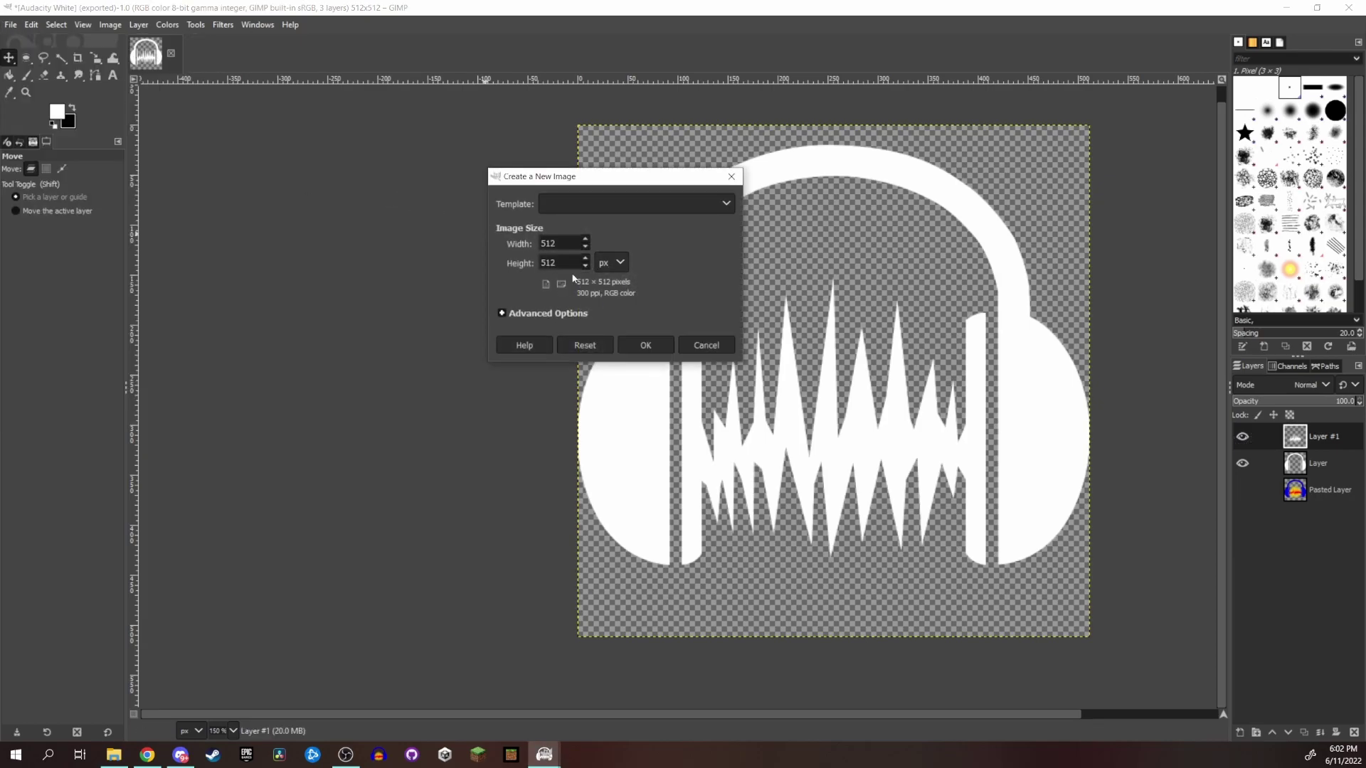
click(548, 314)
click(604, 489)
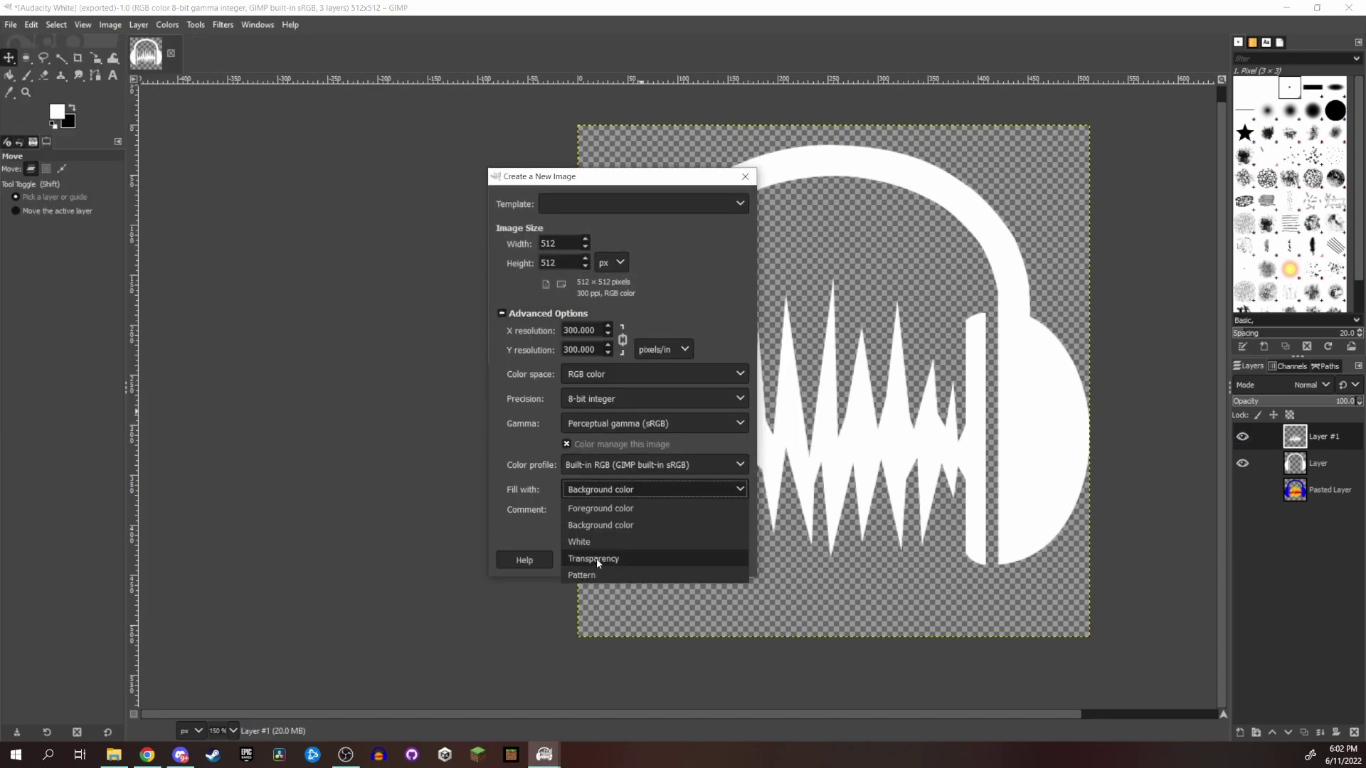
click(597, 560)
click(659, 559)
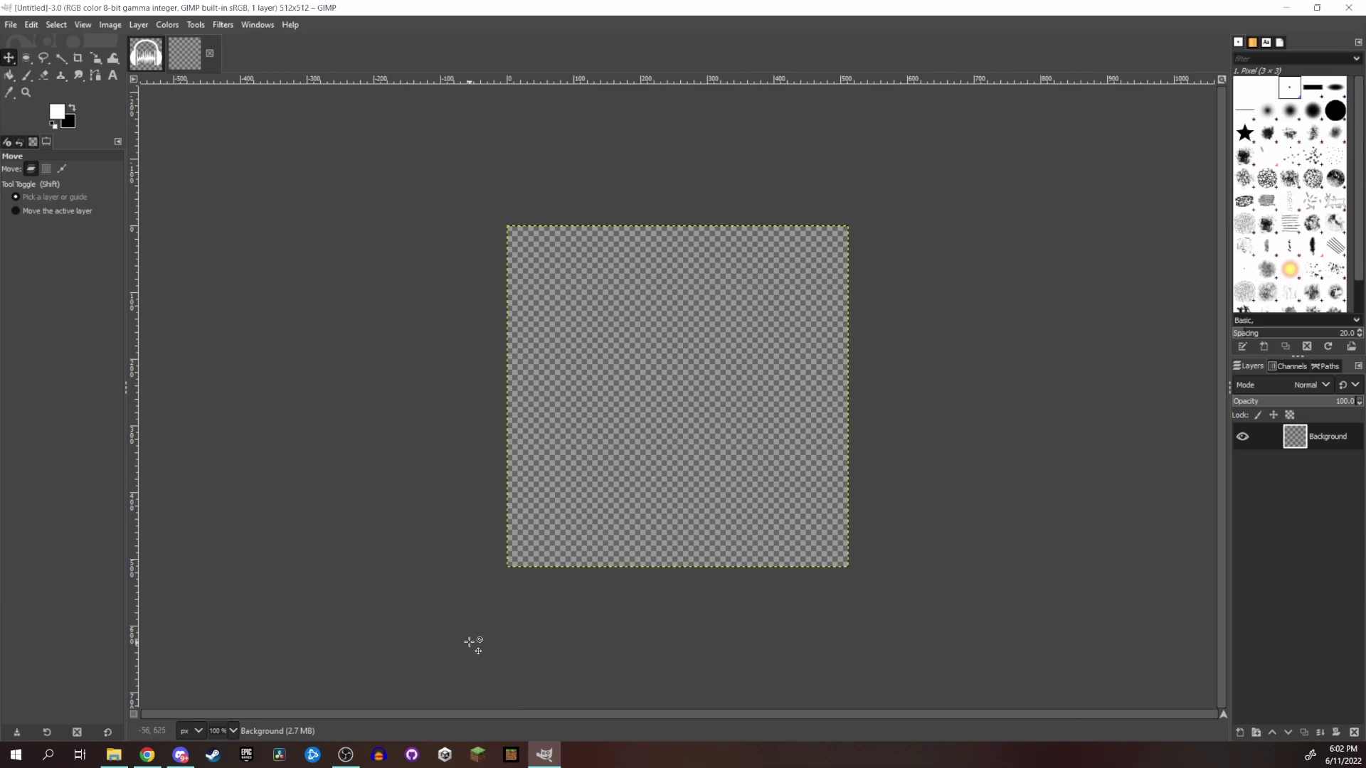
Step: Drag Aim Beast.png from Downloads into the new image as a layer
click(116, 755)
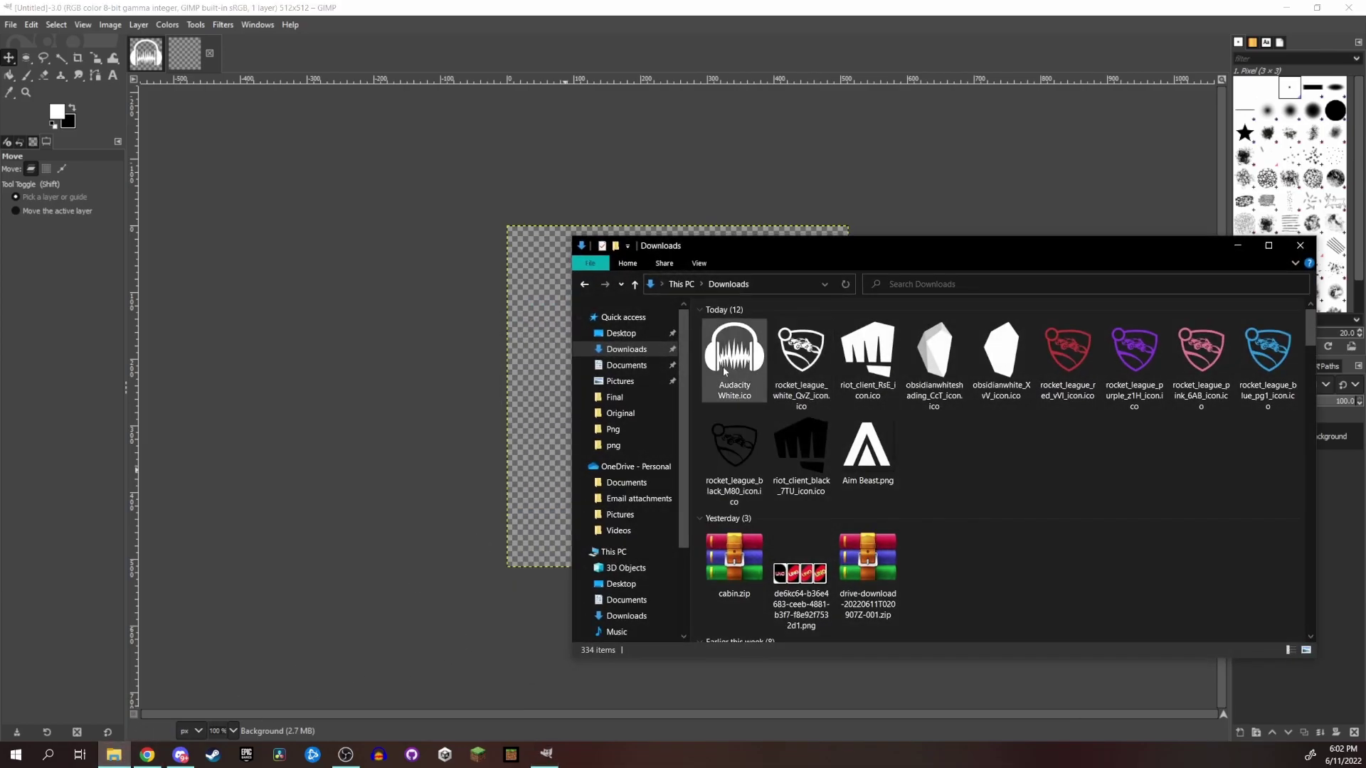
drag(733, 352, 535, 384)
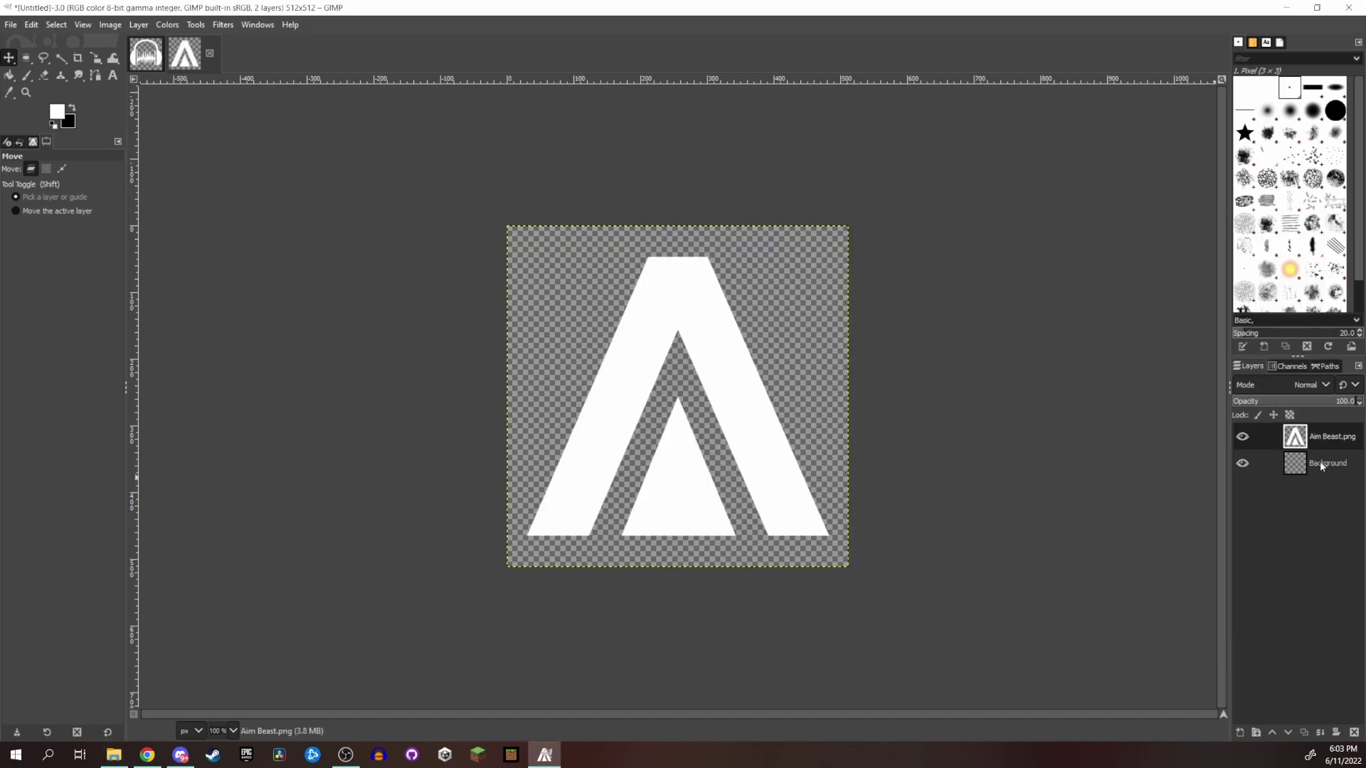
drag(1316, 466, 1315, 441)
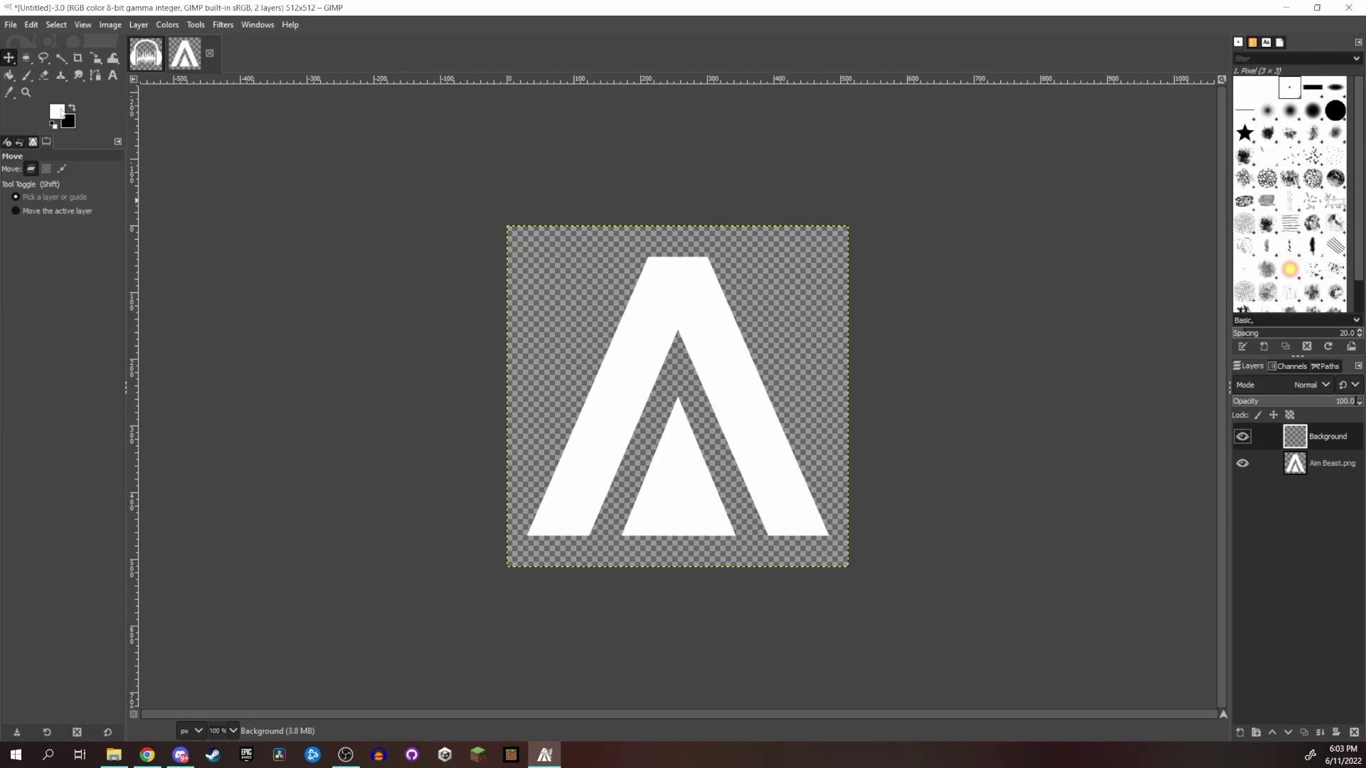
Step: Choose a dark red foreground colour and bucket-fill the Background layer with it
click(57, 111)
click(98, 98)
drag(98, 99, 114, 134)
click(178, 269)
click(10, 76)
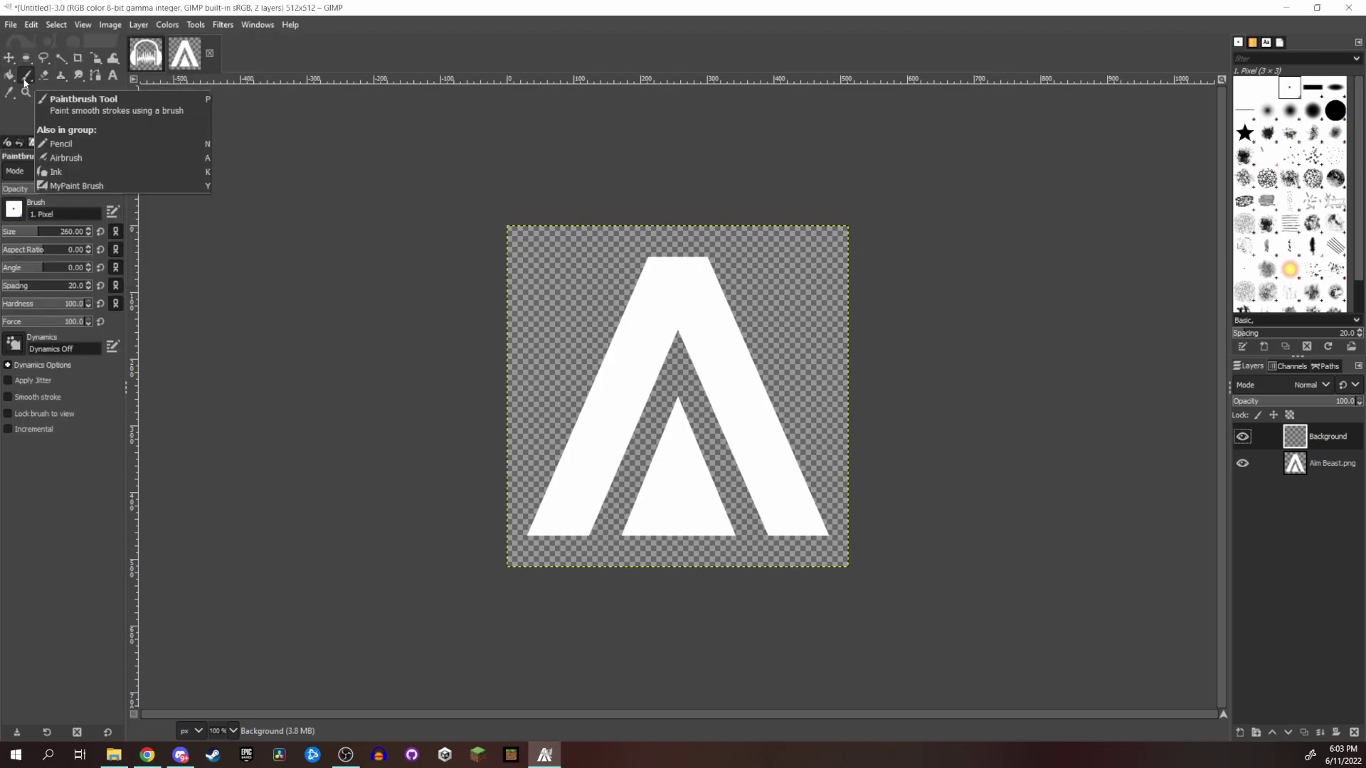
click(553, 308)
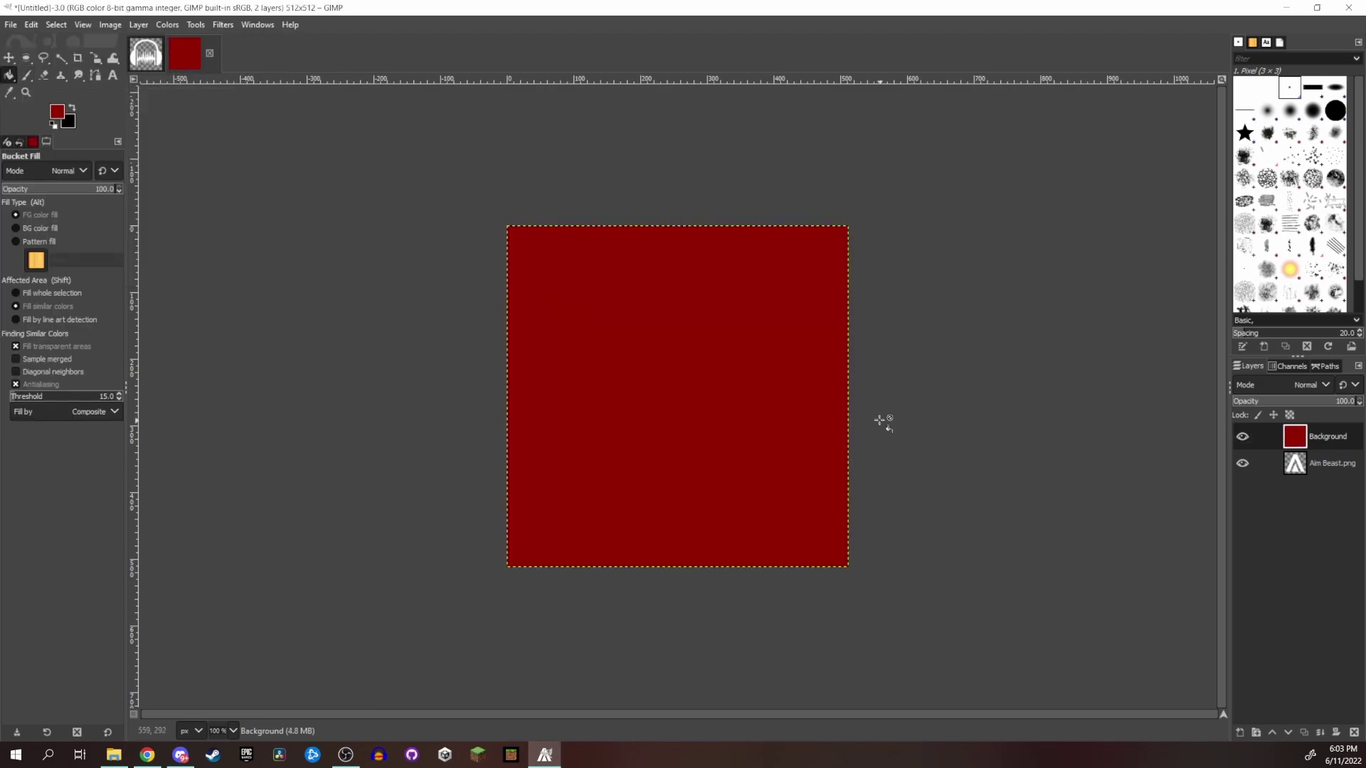
Step: Set the red layer's mode to Multiply and start exporting as Aim Beast Red.png
click(1285, 384)
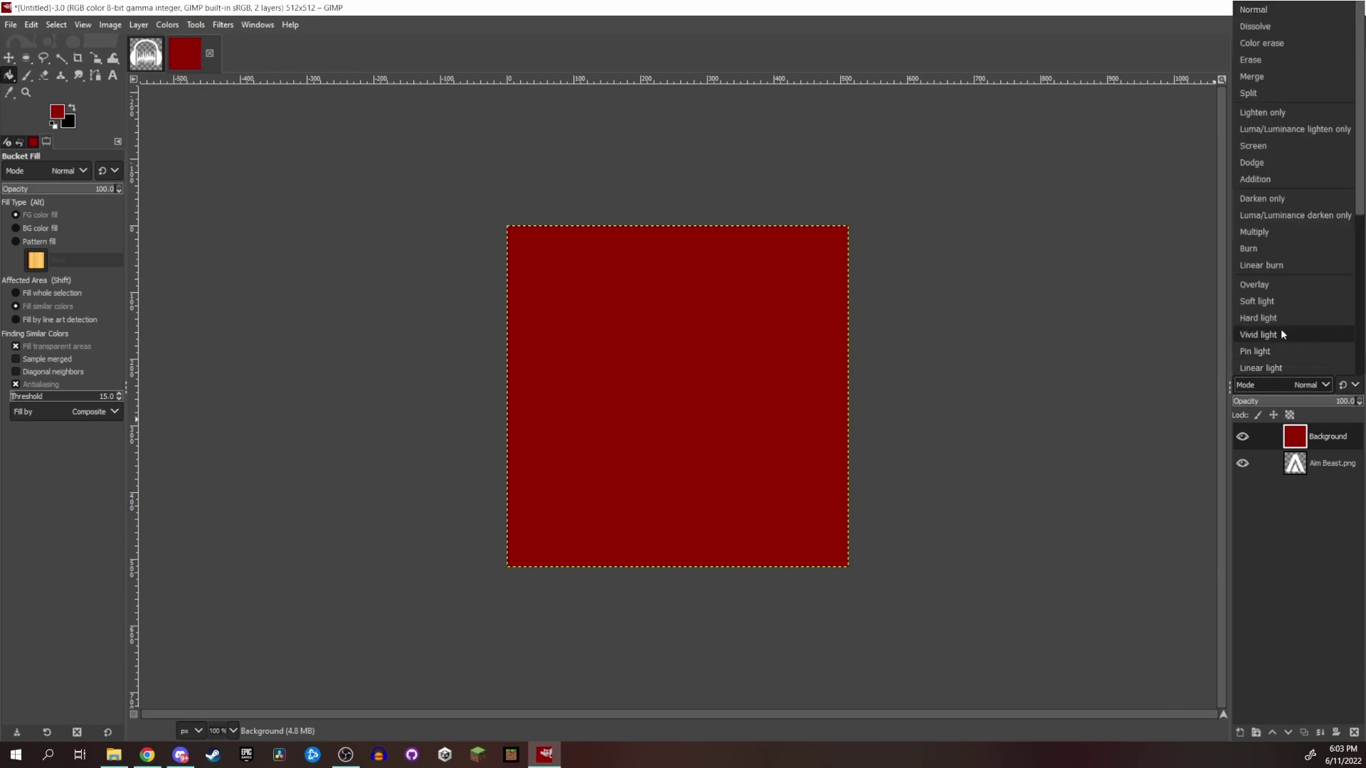
click(1259, 236)
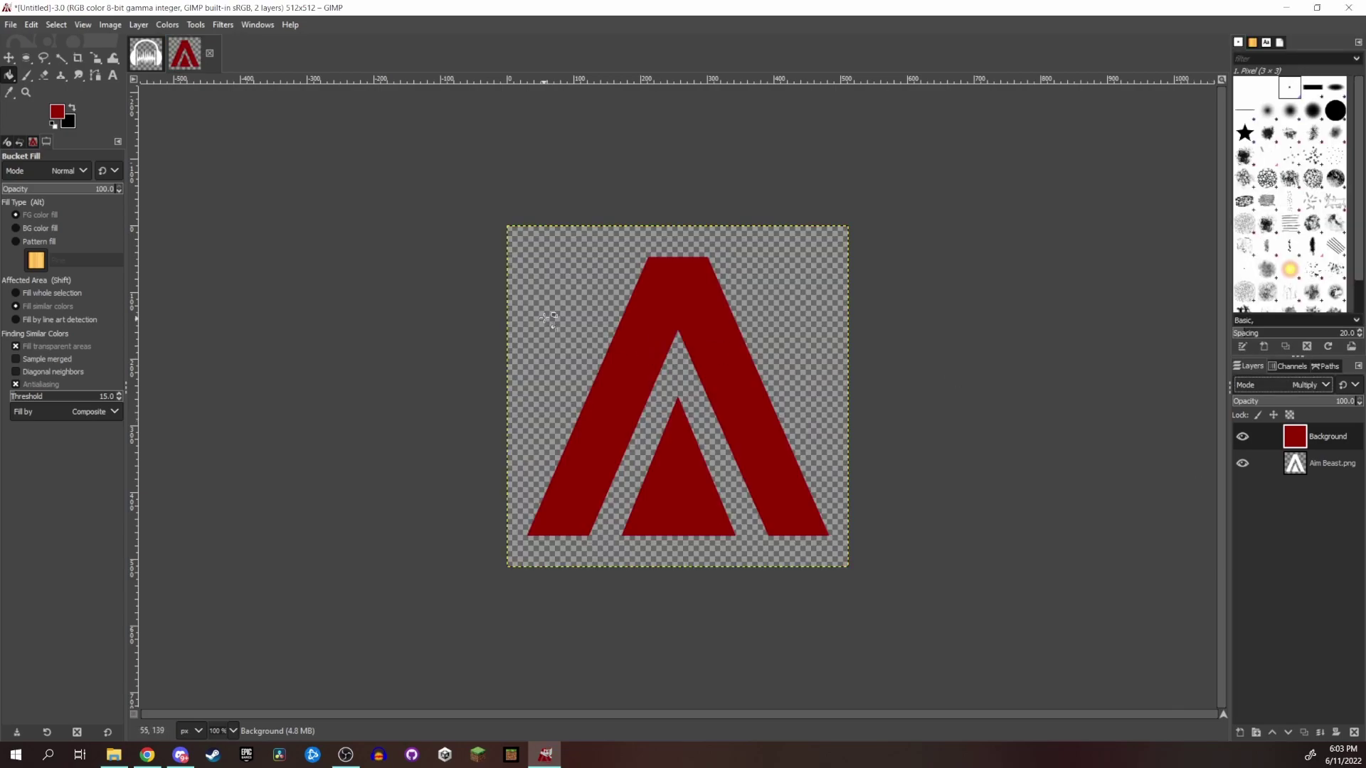
key(ctrl+shift+e)
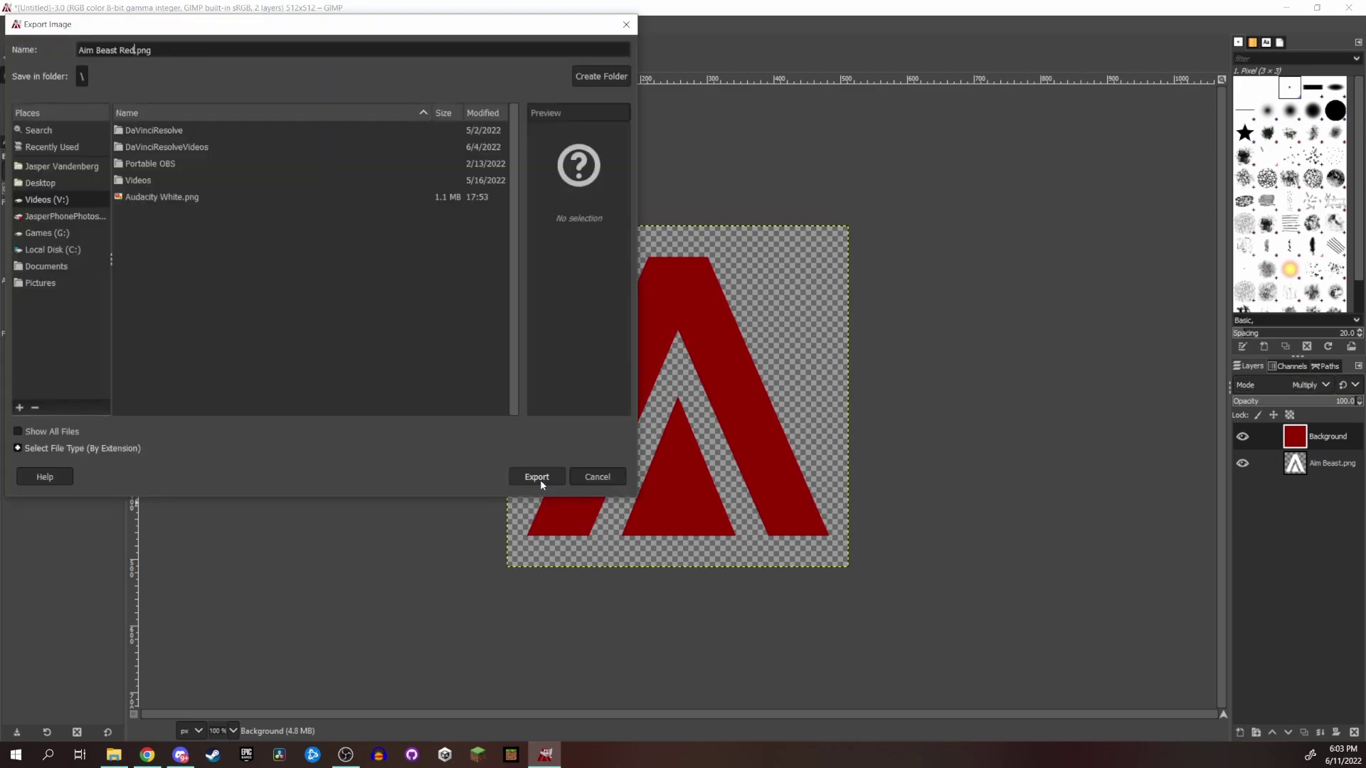